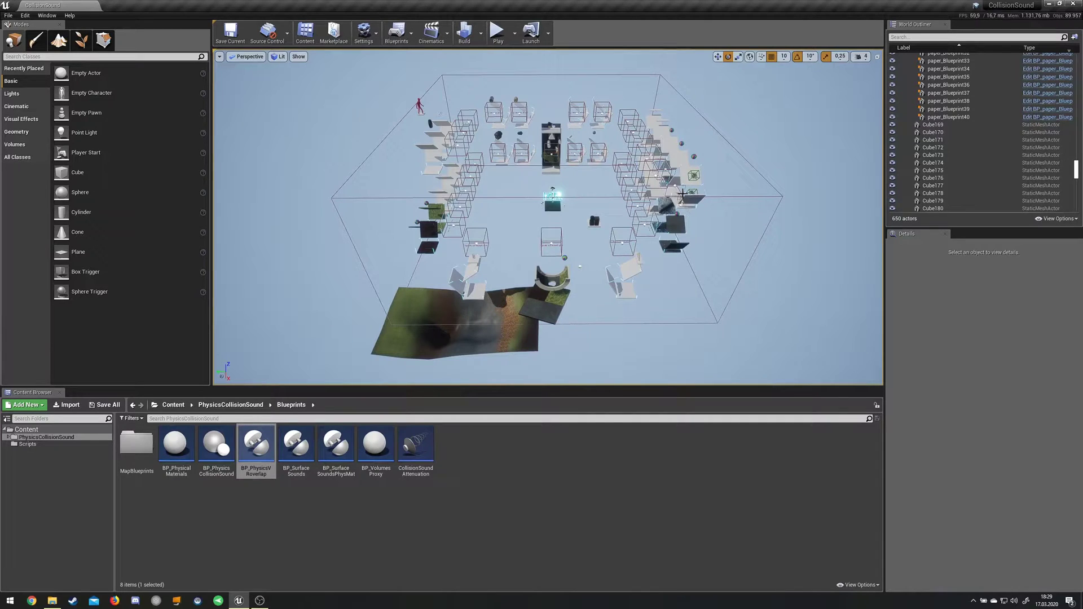
# - Examine the collision test level from the overall layout up to the "Fly here to drop!" stations with the multicoloured balls
pyautogui.moveTo(641, 192)
pyautogui.mouseDown(button='right')
pyautogui.moveTo(653, 184)
pyautogui.moveTo(643, 185)
pyautogui.moveTo(646, 165)
pyautogui.moveTo(646, 180)
pyautogui.mouseUp(button='right')
pyautogui.press('w')
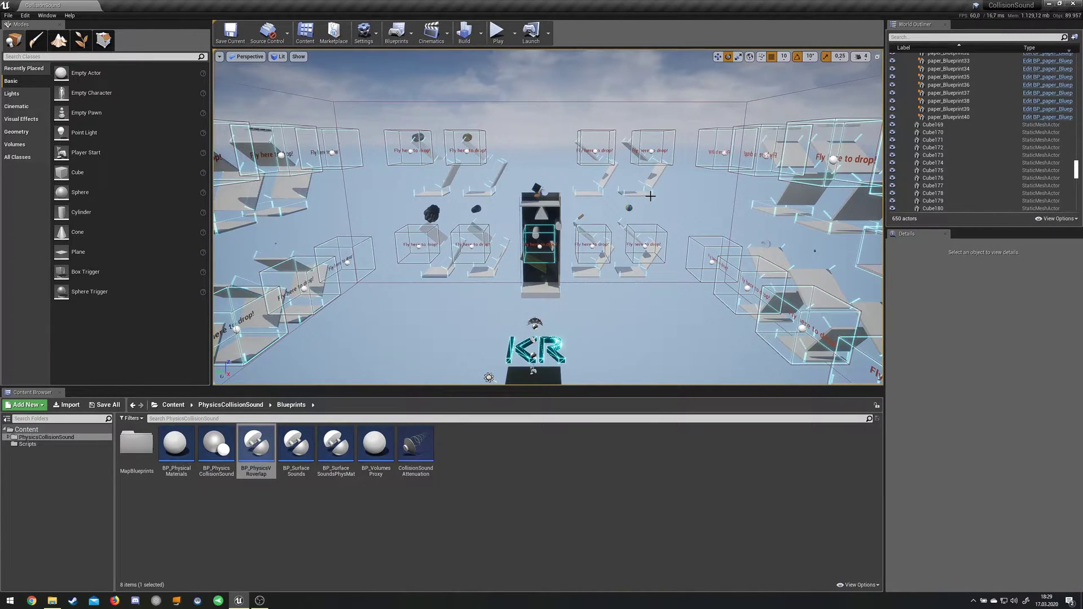
pyautogui.moveTo(646, 180); pyautogui.dragTo(645, 183, button='right')
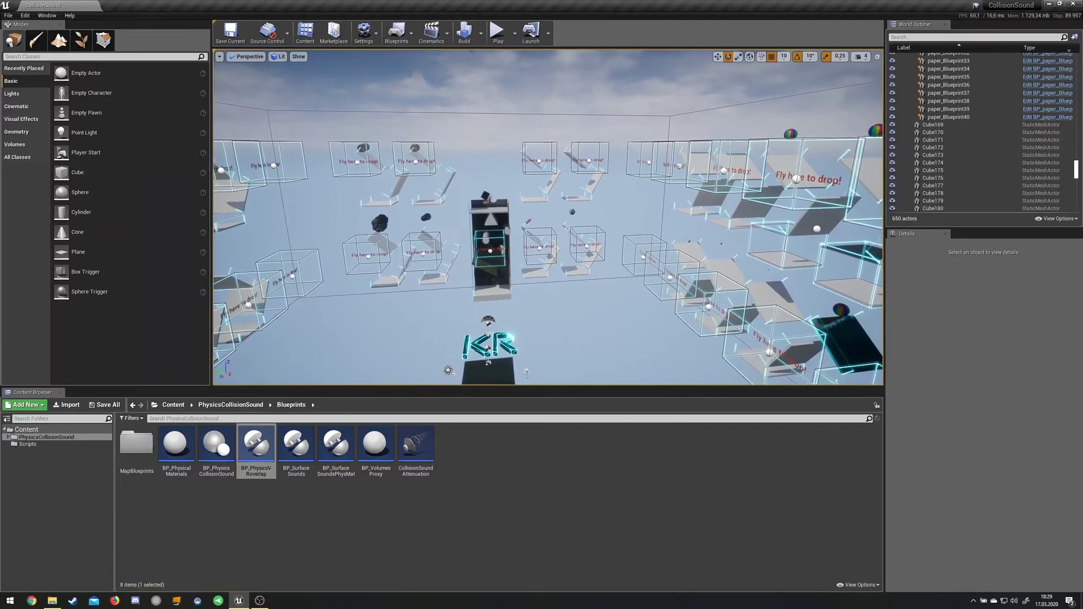
pyautogui.moveTo(644, 184)
pyautogui.mouseDown(button='right')
pyautogui.moveTo(673, 186)
pyautogui.moveTo(590, 178)
pyautogui.moveTo(615, 170)
pyautogui.moveTo(573, 189)
pyautogui.moveTo(550, 183)
pyautogui.moveTo(637, 164)
pyautogui.moveTo(648, 197)
pyautogui.mouseUp(button='right')
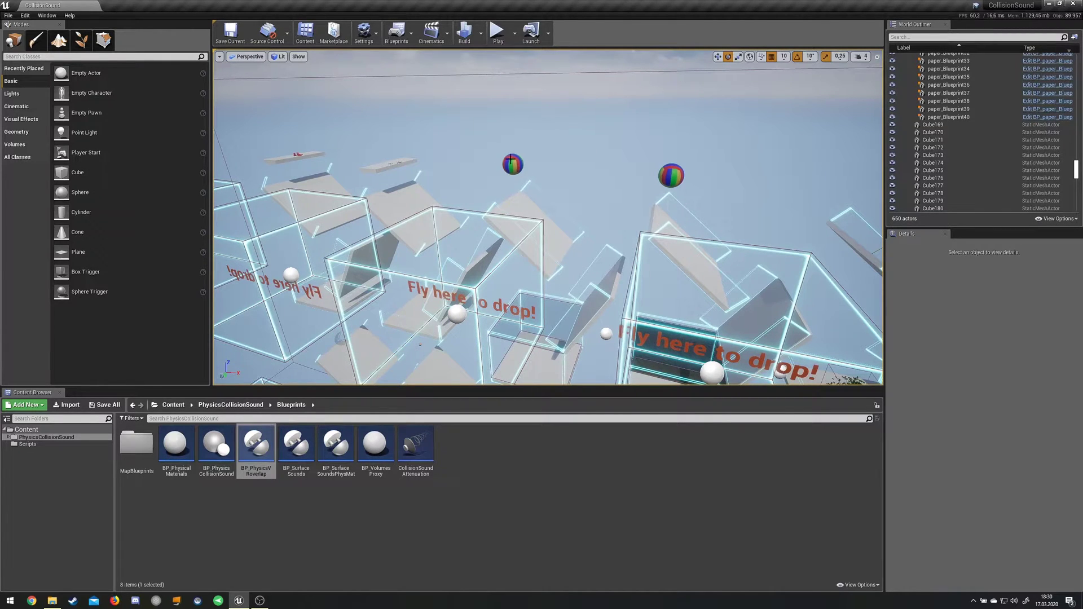
pyautogui.moveTo(598, 203); pyautogui.dragTo(484, 191, button='right')
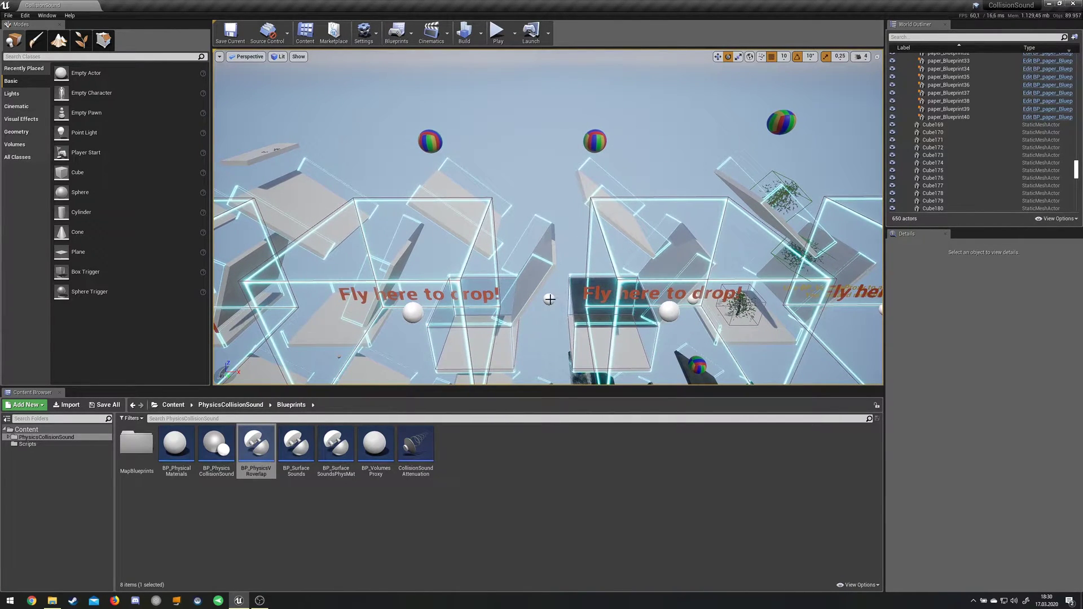
pyautogui.moveTo(566, 243)
pyautogui.mouseDown(button='right')
pyautogui.moveTo(548, 230)
pyautogui.moveTo(575, 250)
pyautogui.mouseUp(button='right')
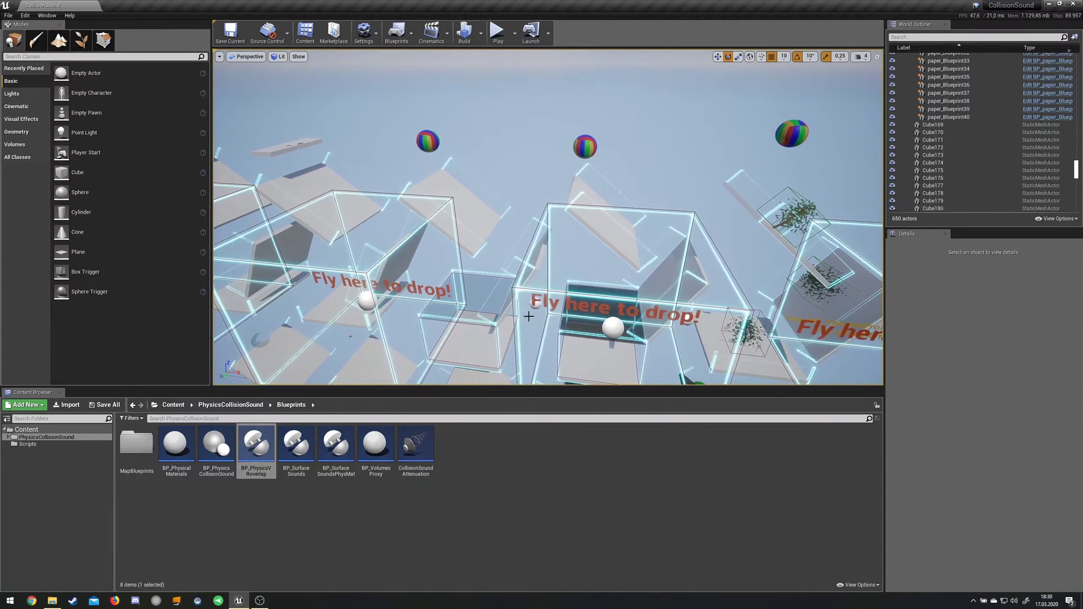
pyautogui.moveTo(529, 316); pyautogui.dragTo(448, 138, button='right')
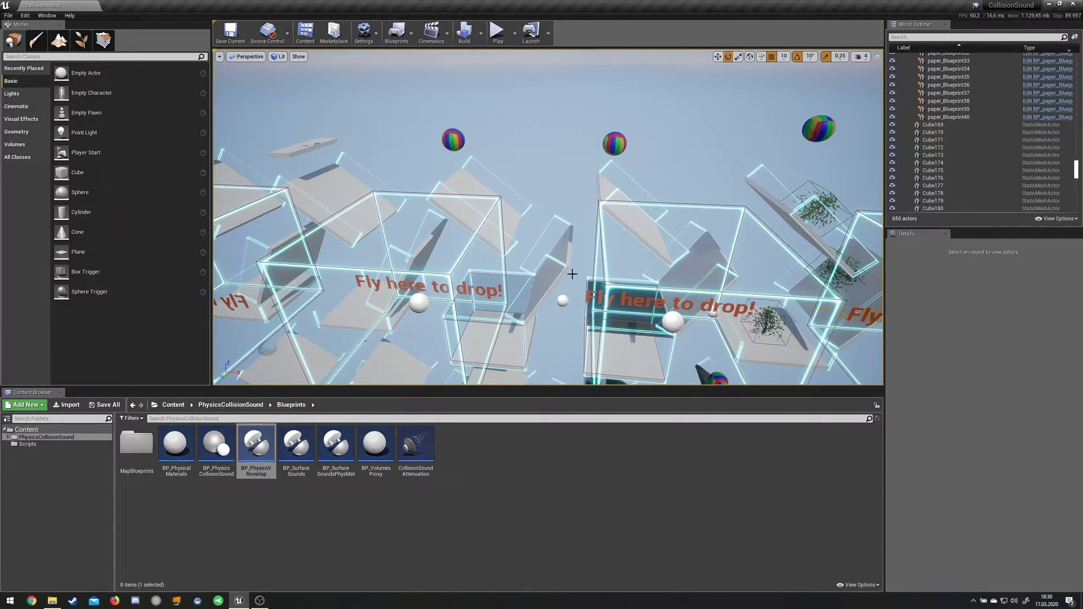
pyautogui.moveTo(565, 205); pyautogui.dragTo(490, 167, button='right')
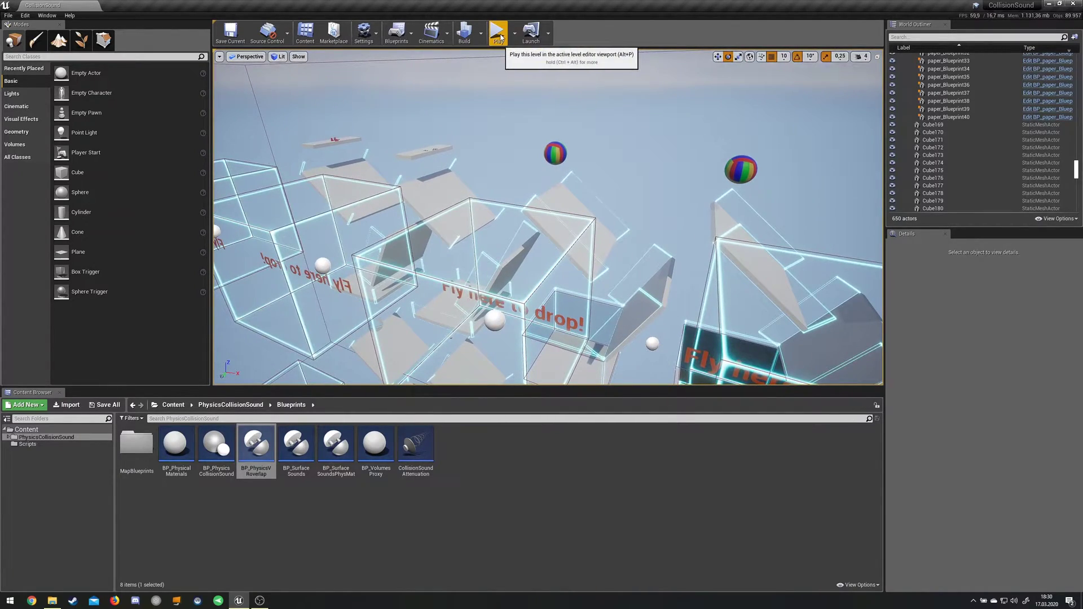
# - Play the level and fly into the drop zone above the light transparent volume to release its ball
pyautogui.click(498, 34)
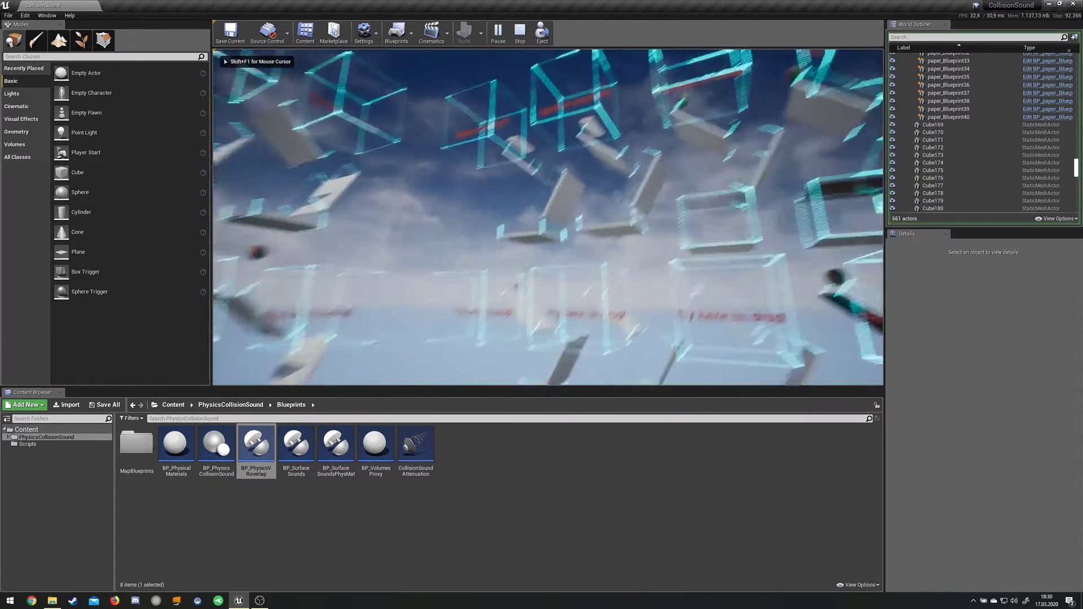
pyautogui.press('w')
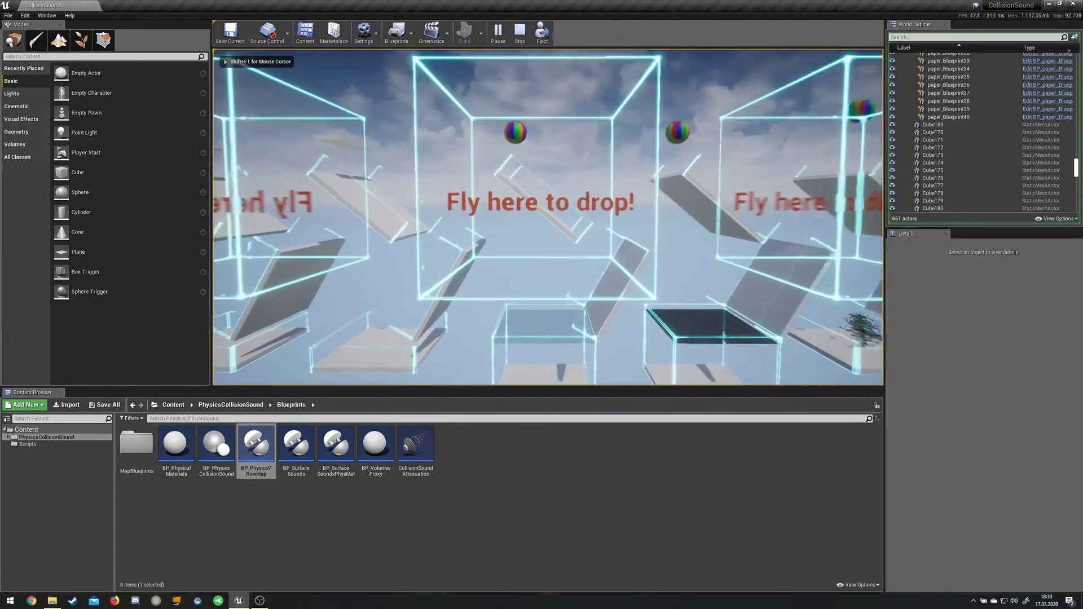
pyautogui.press('w')
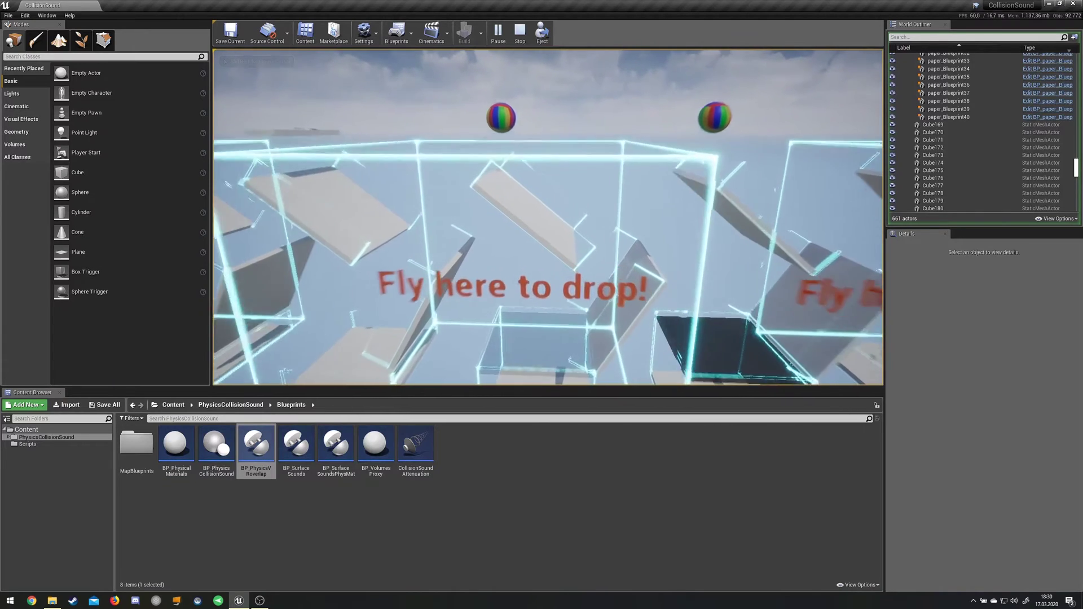
pyautogui.press('w')
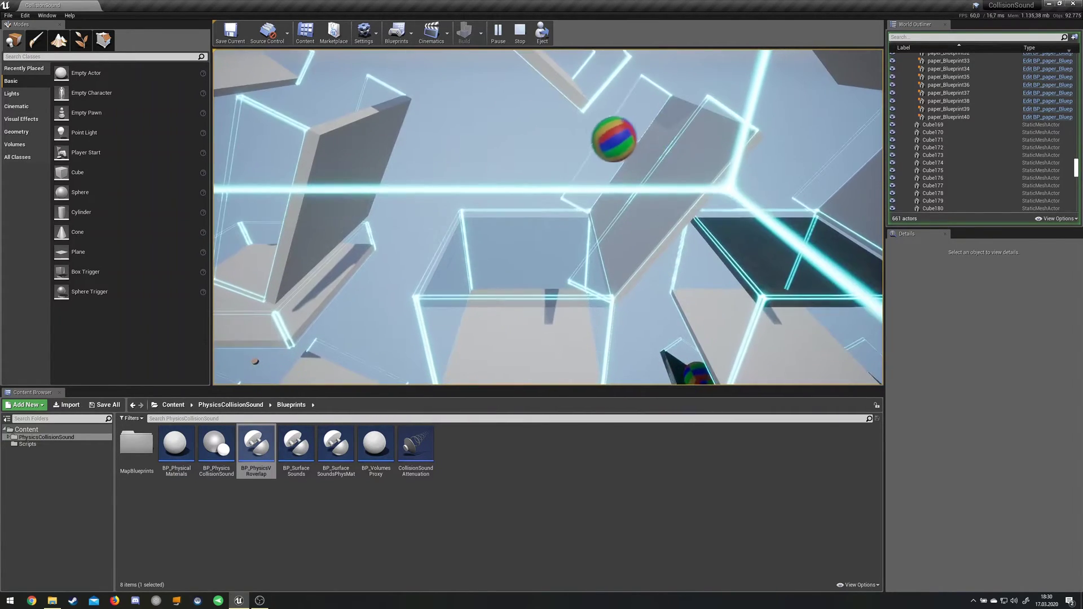
pyautogui.press('w')
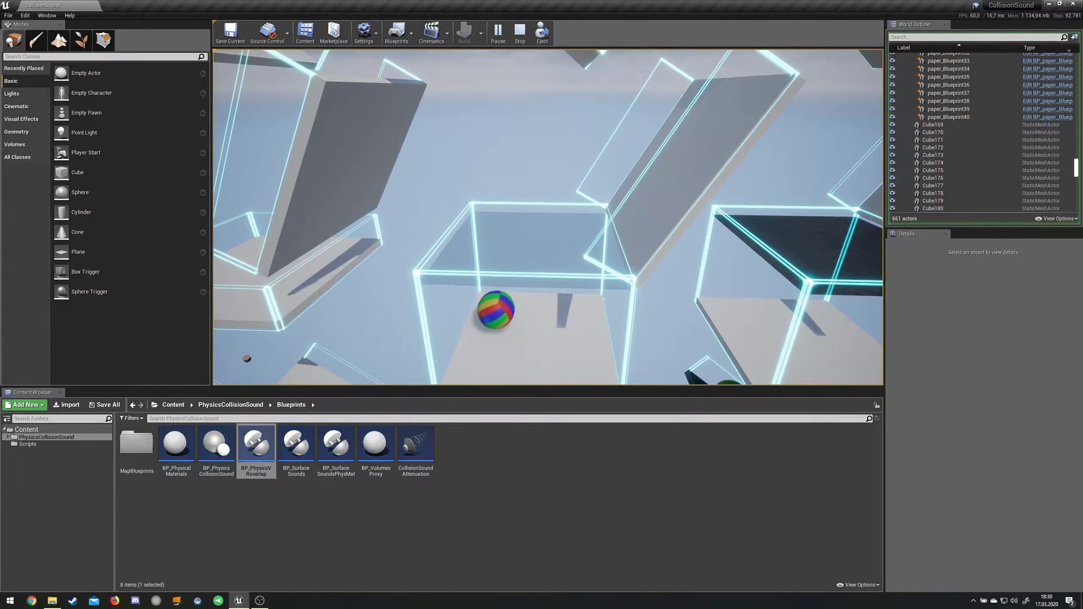
# - Fly over to the adjacent station with the dark-surfaced volume and enter its drop zone to release the ball
pyautogui.press('s')
pyautogui.press('d')
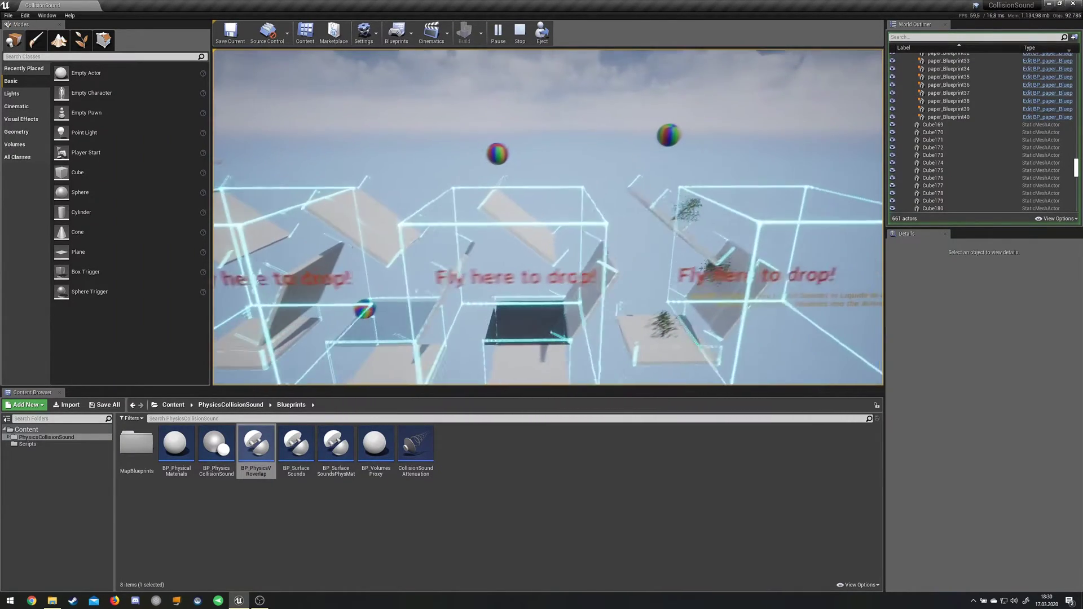
pyautogui.press('w')
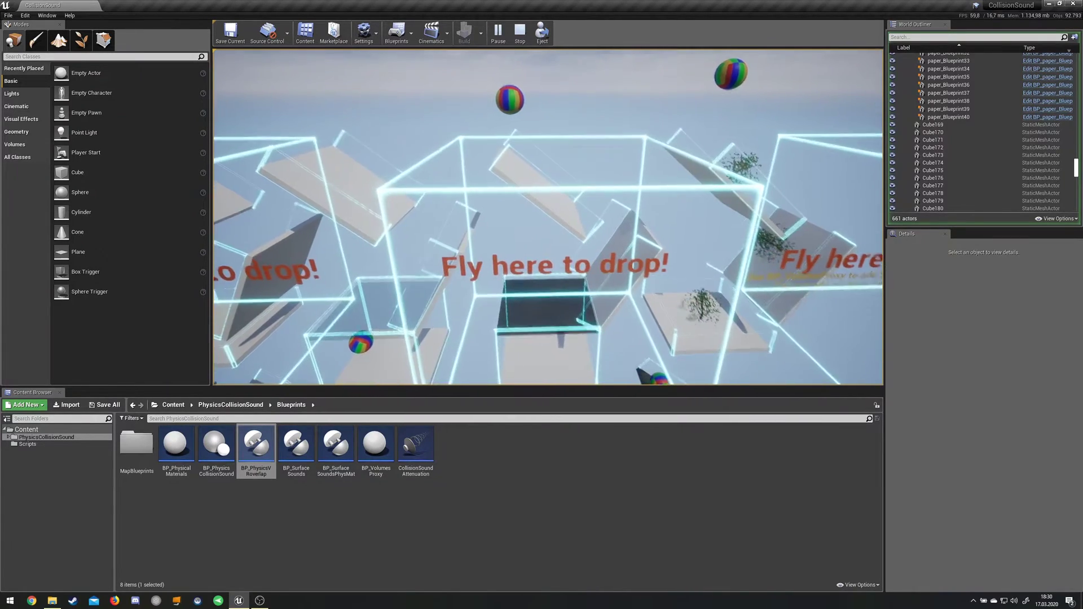
pyautogui.press('w')
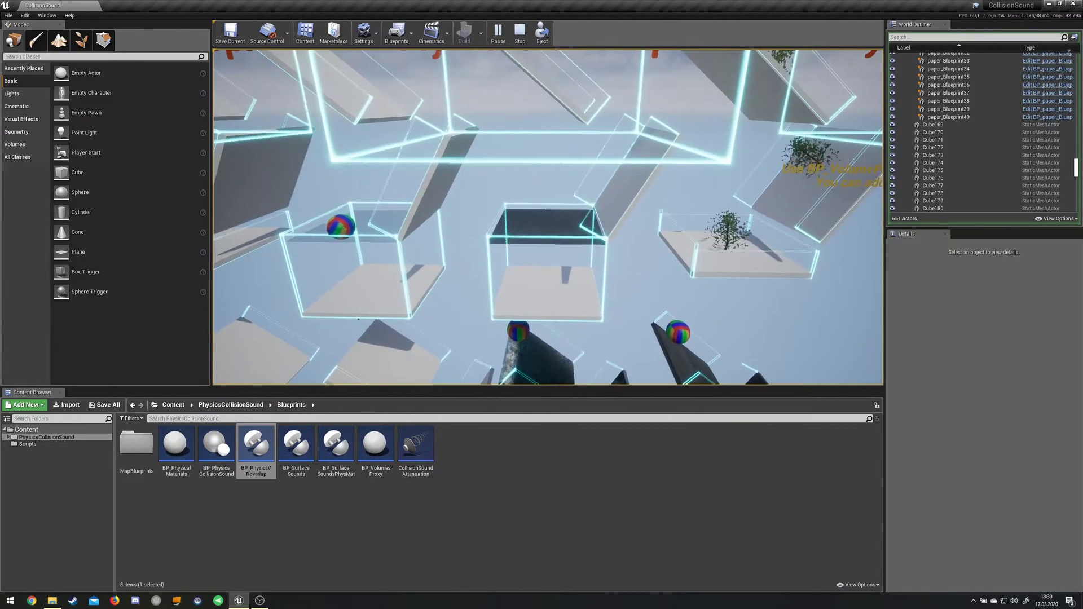
pyautogui.press('s')
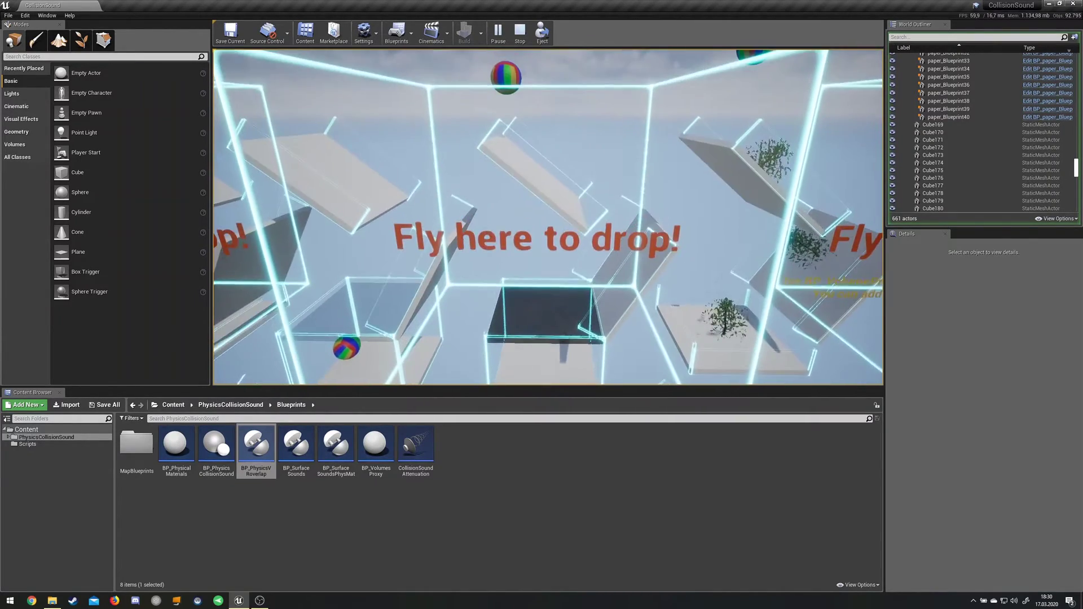
pyautogui.press('w')
pyautogui.press('a')
pyautogui.press('d')
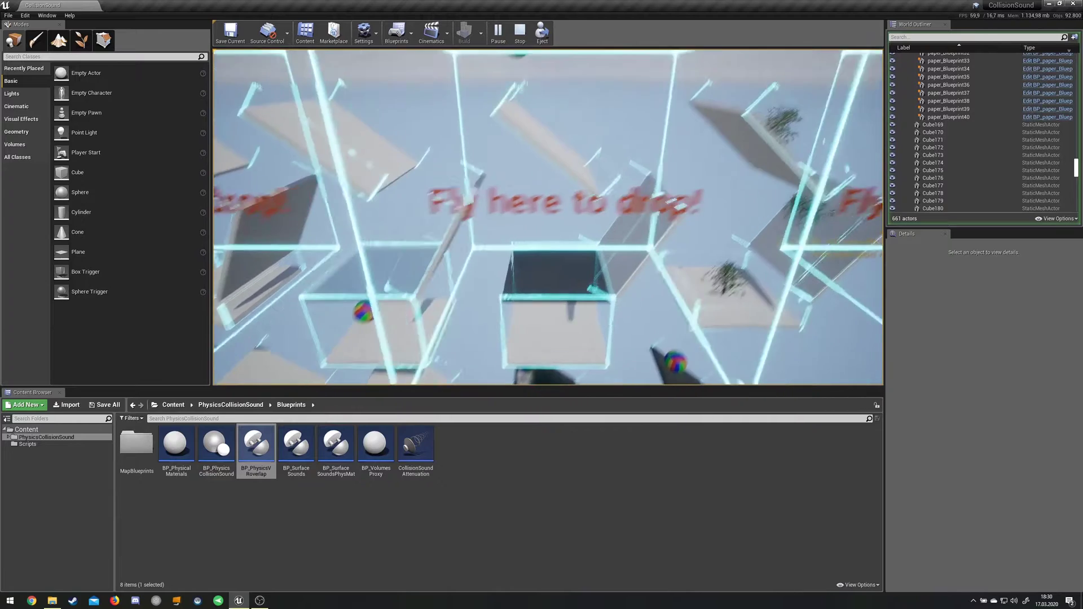
pyautogui.press('w')
pyautogui.press('q')
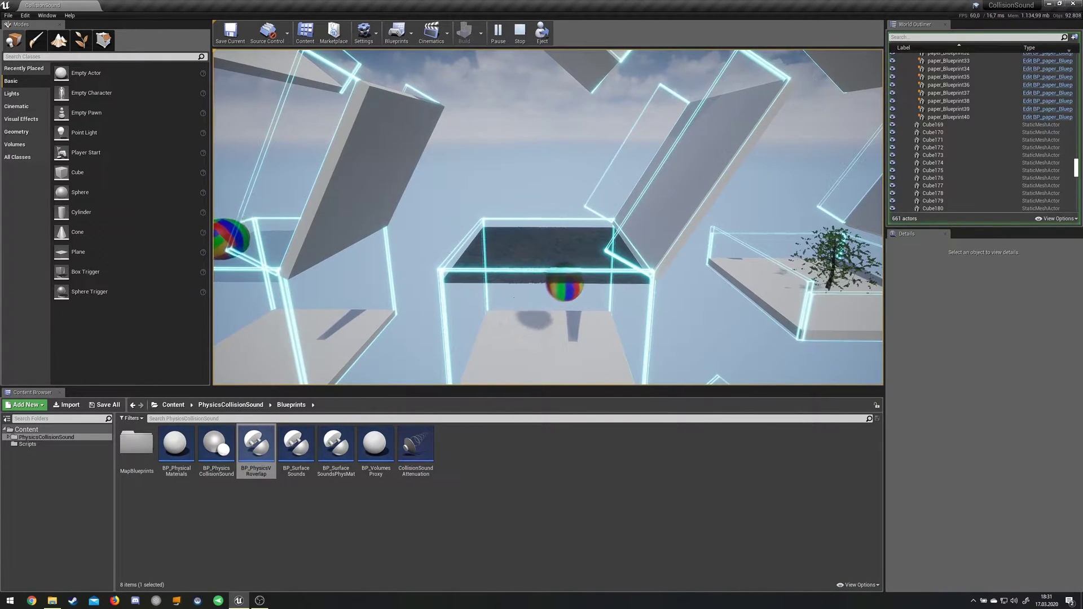
# - Follow the ball through the dark-surfaced volume to its platform and observe it from close up and from a distance
pyautogui.press('w')
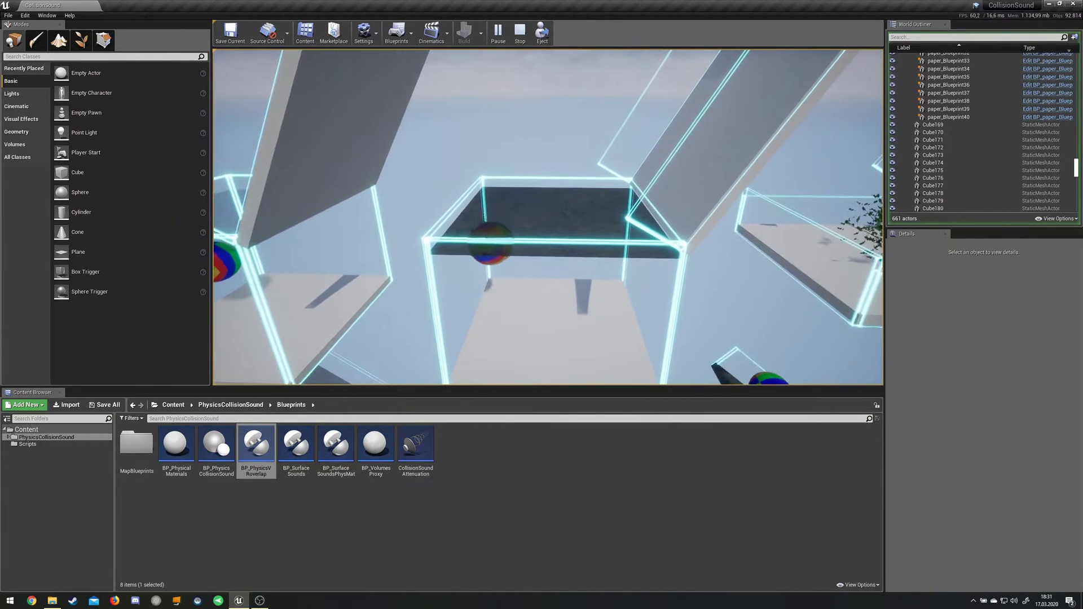
pyautogui.press('q')
pyautogui.press('w')
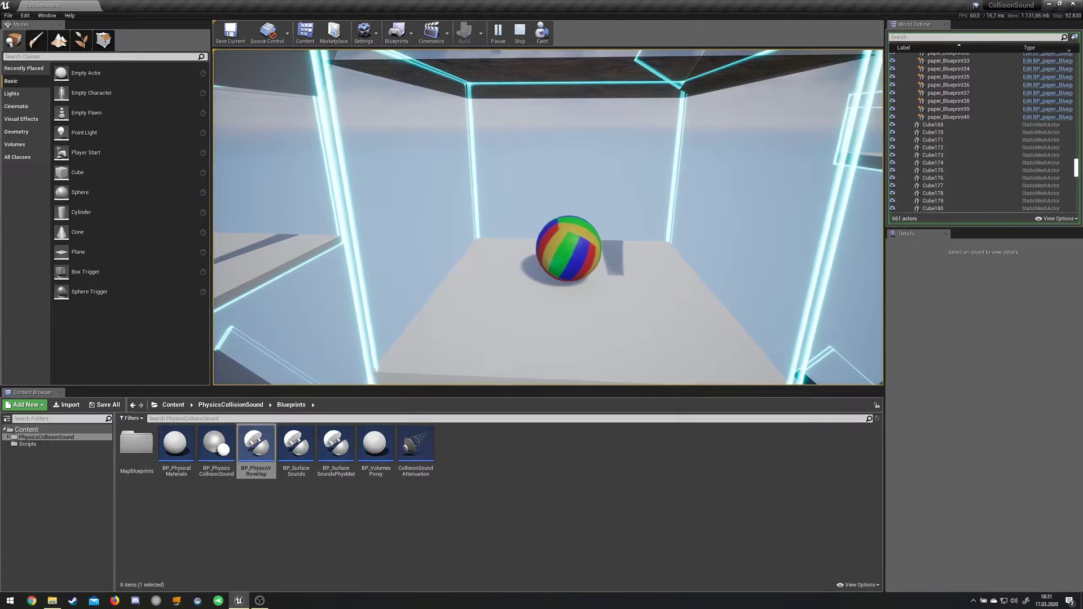
pyautogui.press('s')
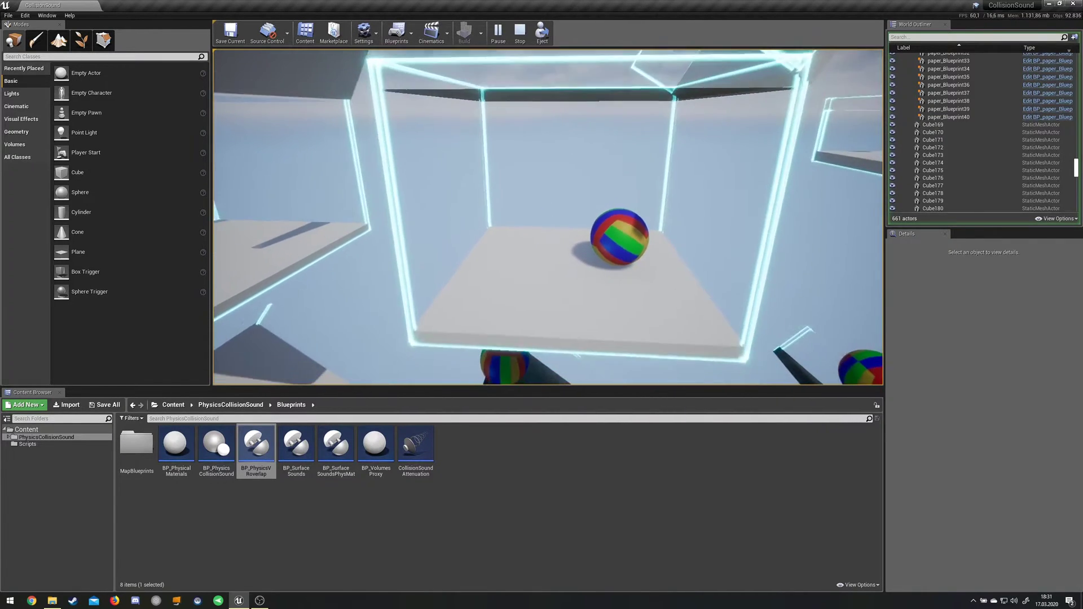
pyautogui.press('w')
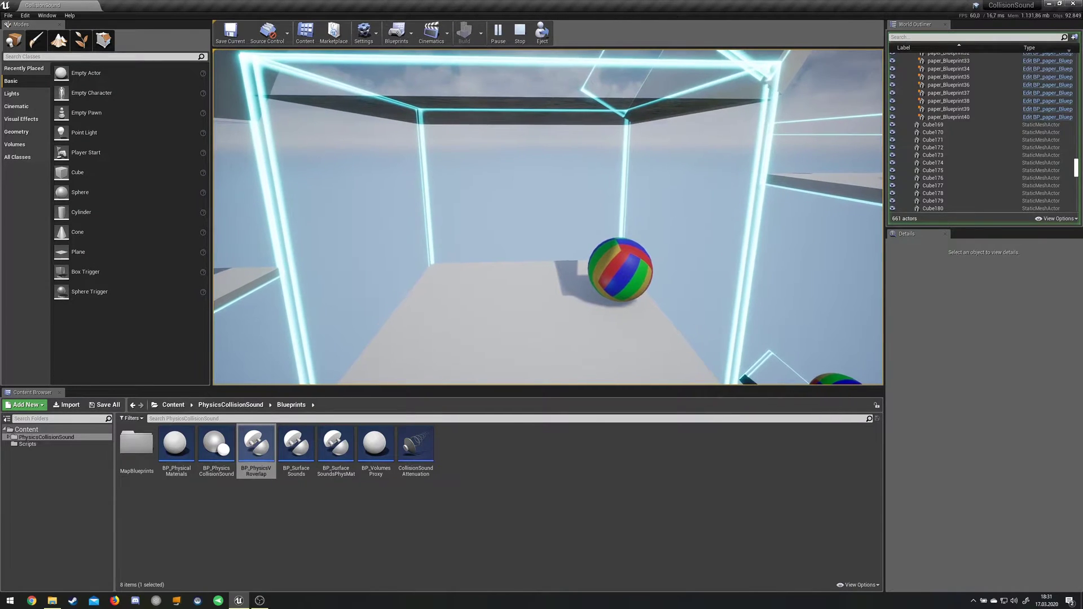
pyautogui.press('s')
pyautogui.press('s')
pyautogui.press('s')
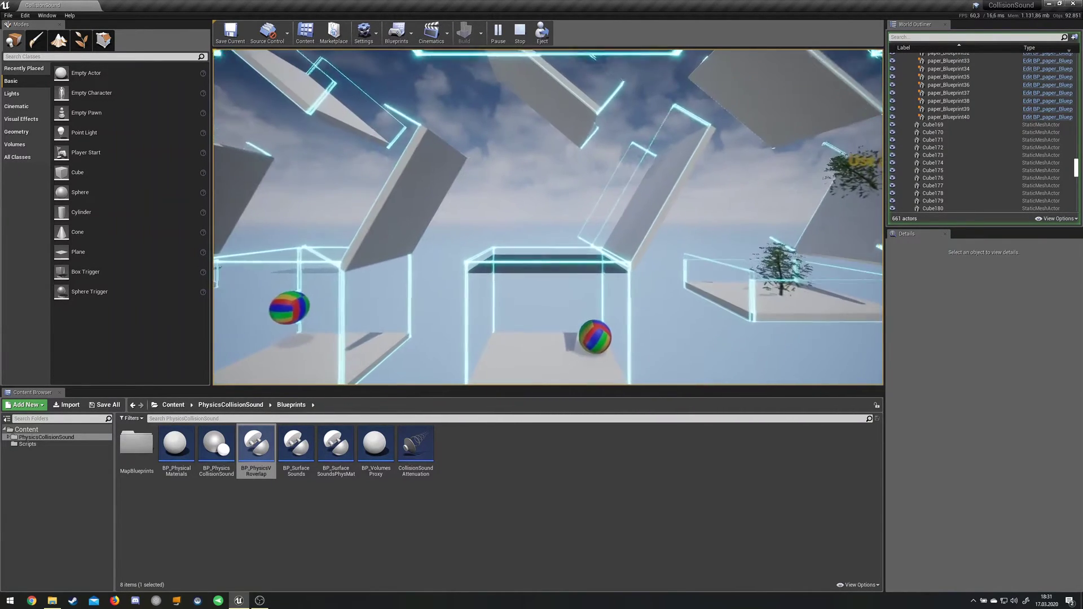
pyautogui.press('w')
pyautogui.press('s')
pyautogui.press('s')
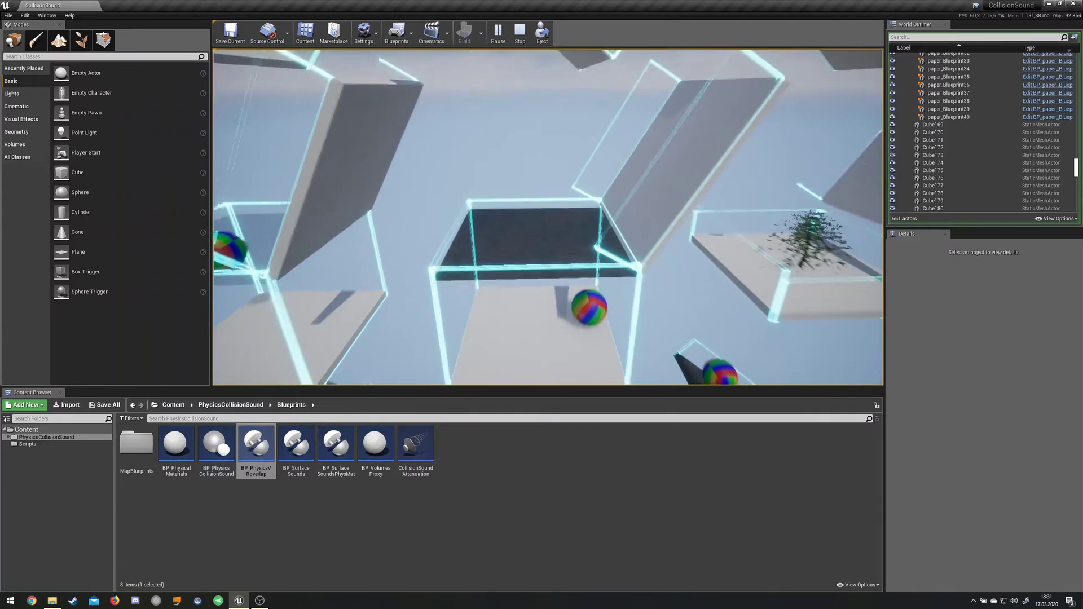
pyautogui.press('w')
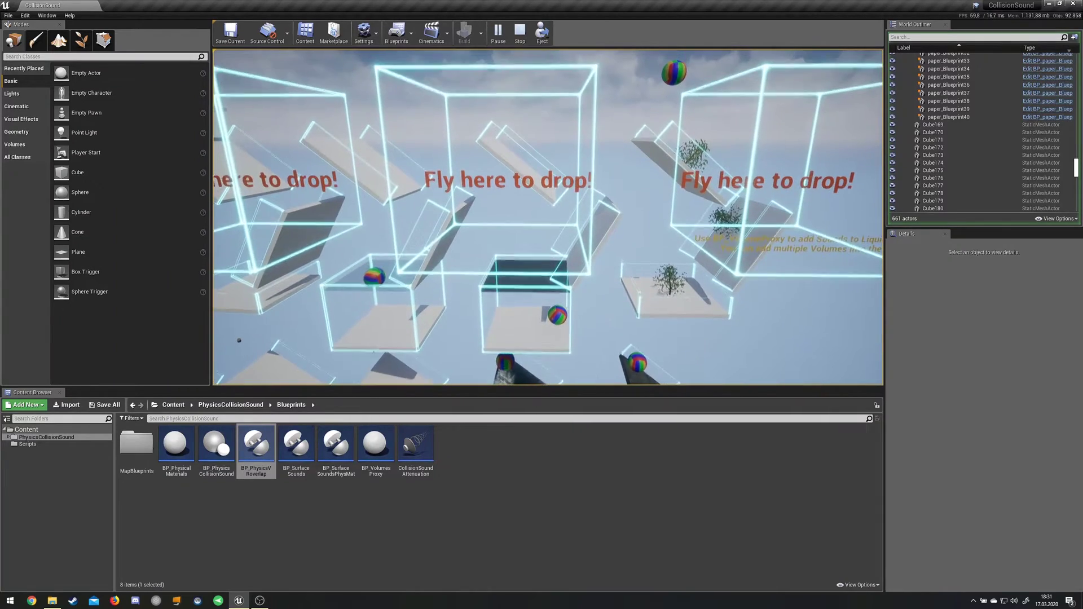
# - Fly into the drop zone of the bush station to release its ball and follow its fall through the bushes
pyautogui.press('w')
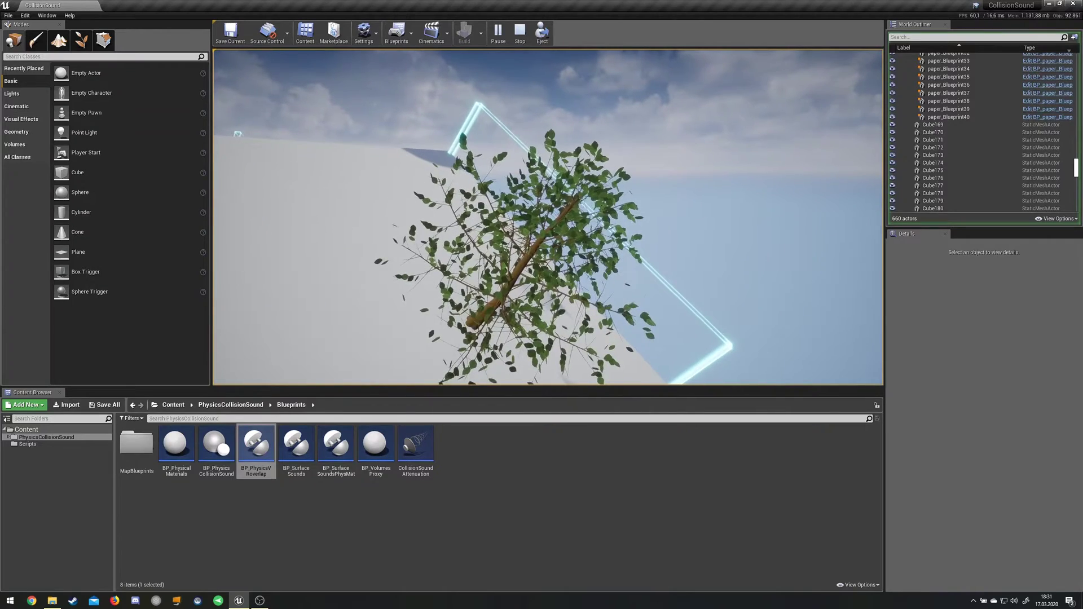
pyautogui.press('s')
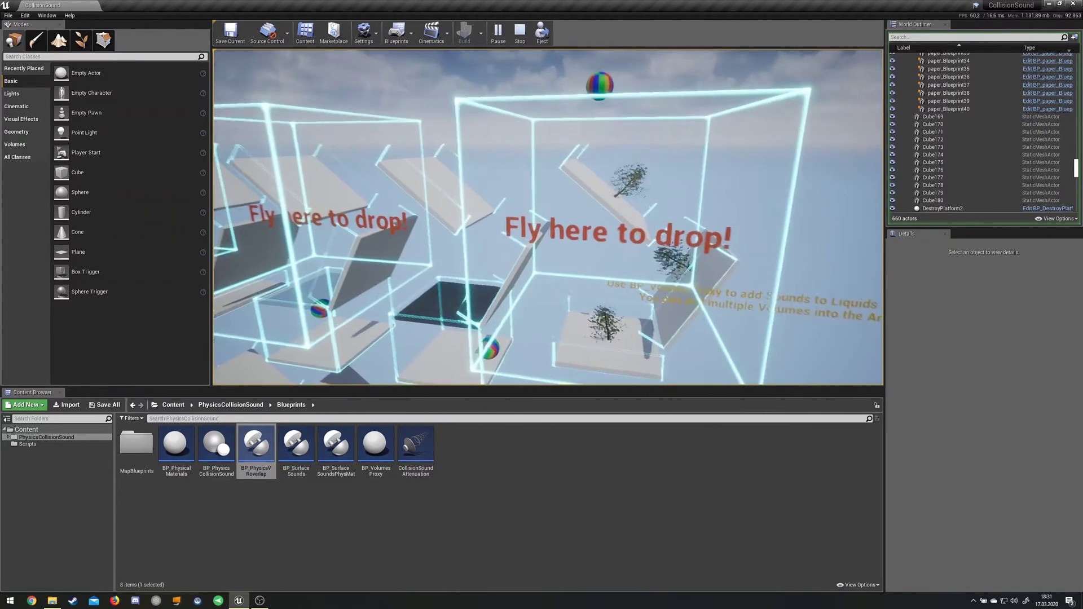
pyautogui.press('d')
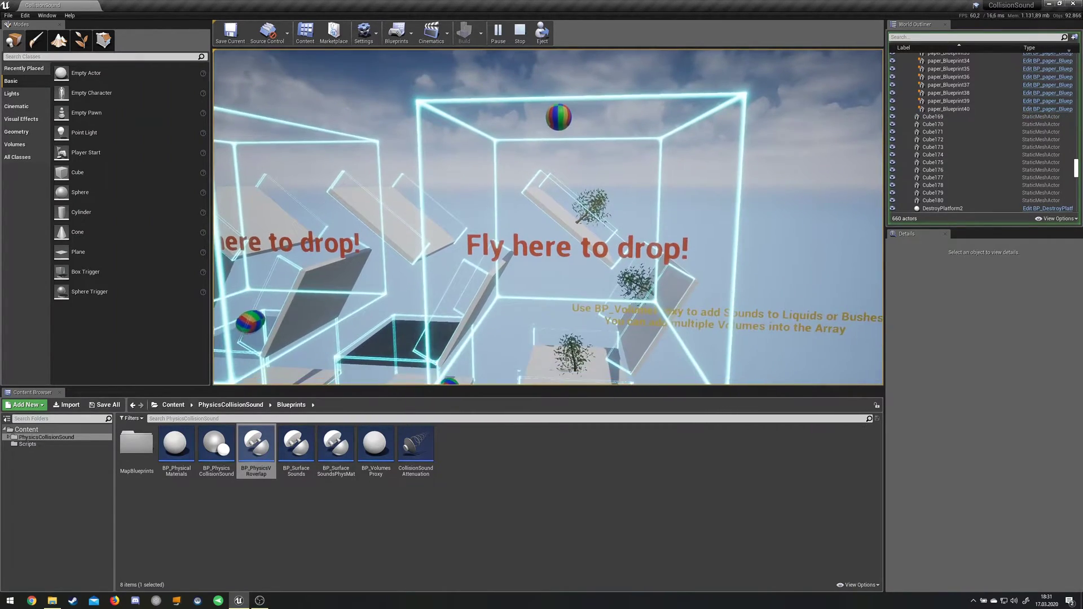
pyautogui.press('w')
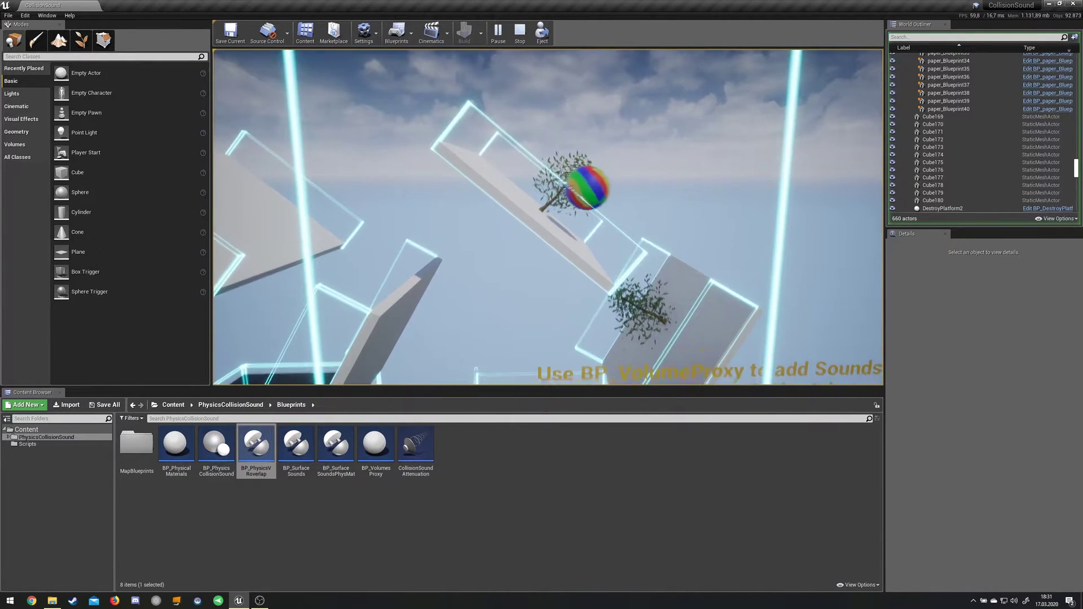
pyautogui.press('q')
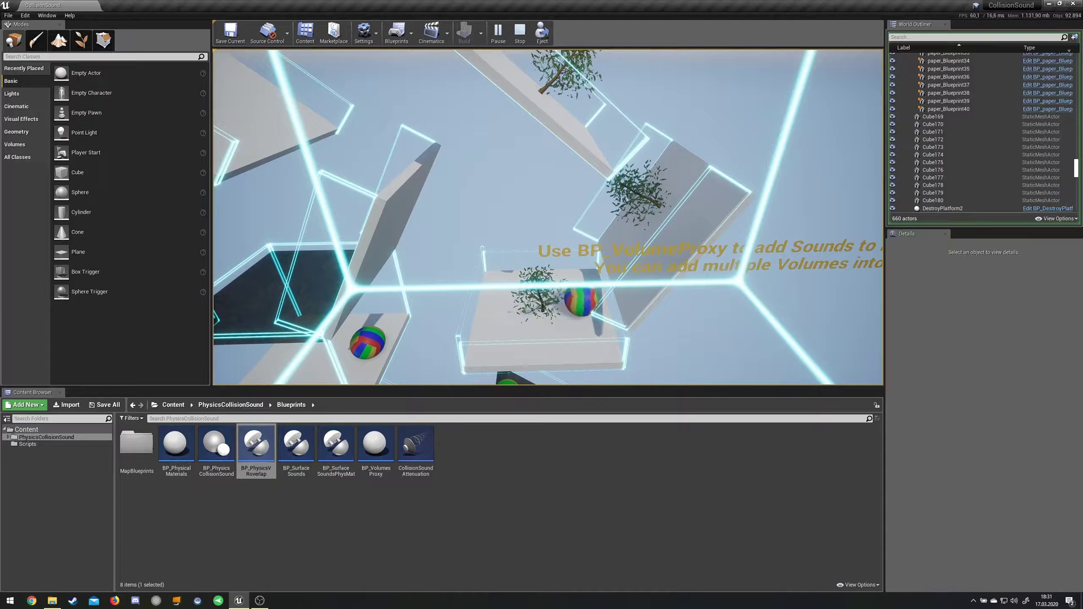
# - Examine the bush on the upper tilted platform up close
pyautogui.press('e')
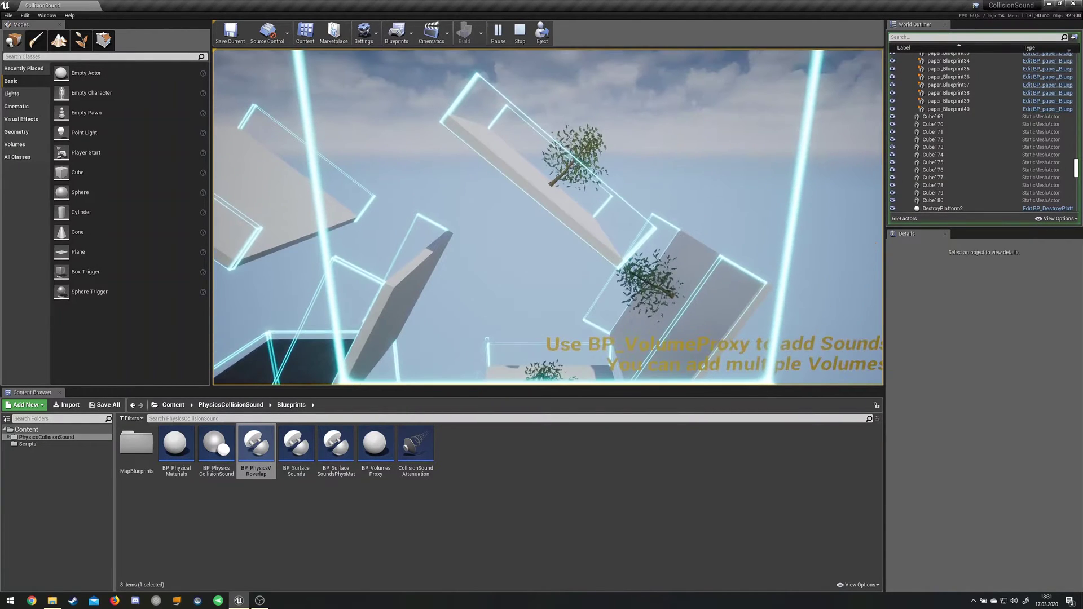
pyautogui.press('e')
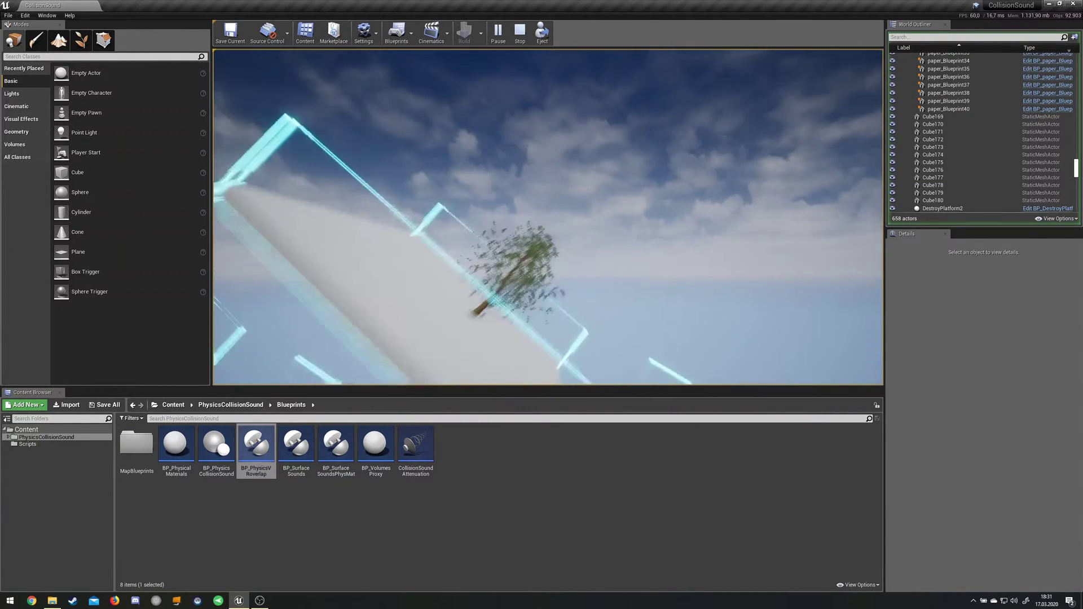
pyautogui.press('e')
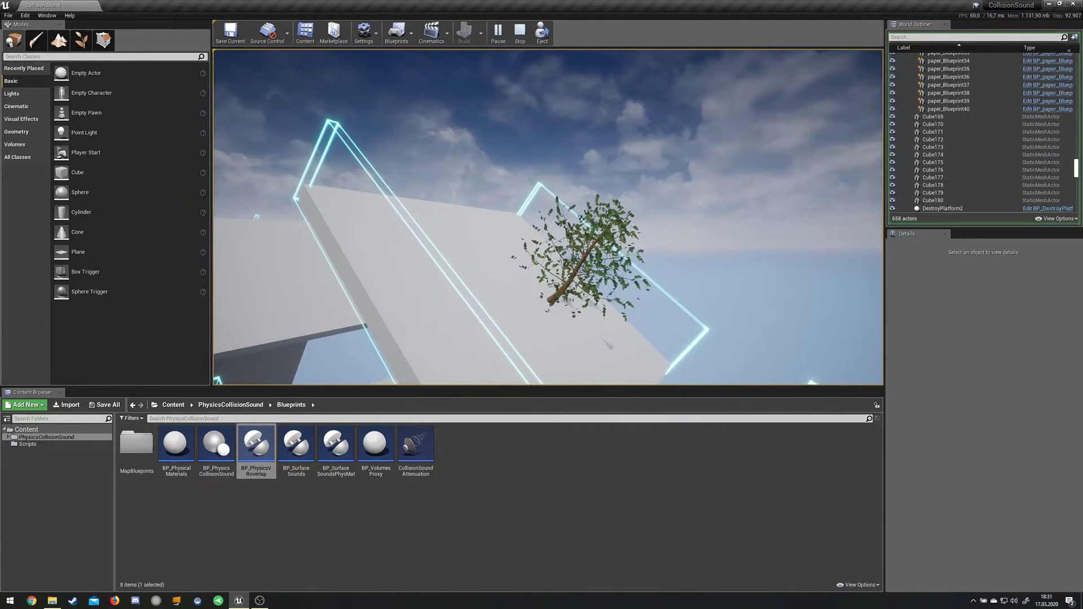
pyautogui.press('w')
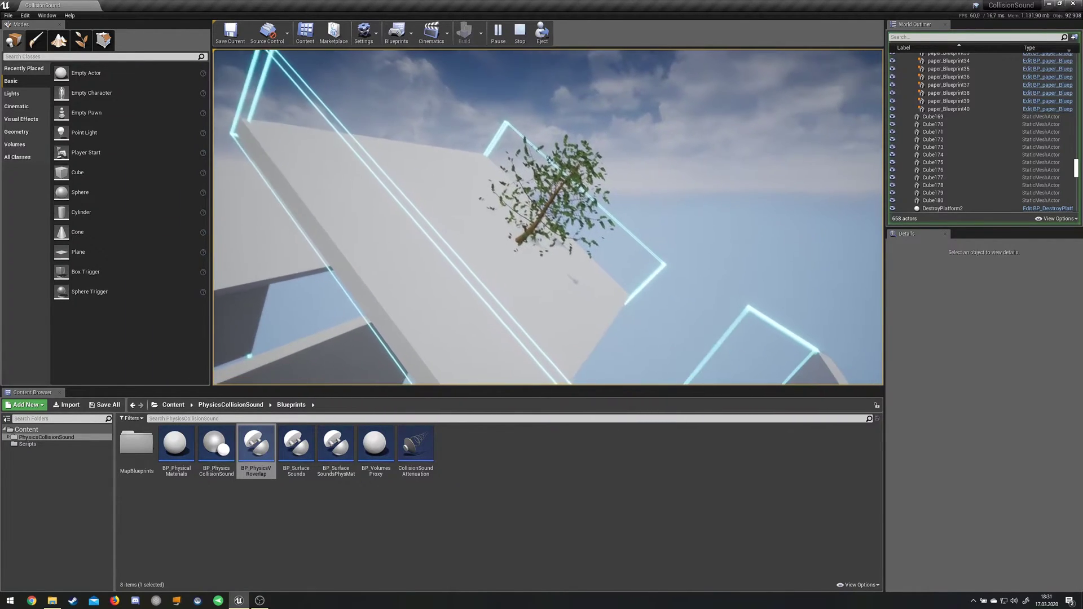
pyautogui.press('w')
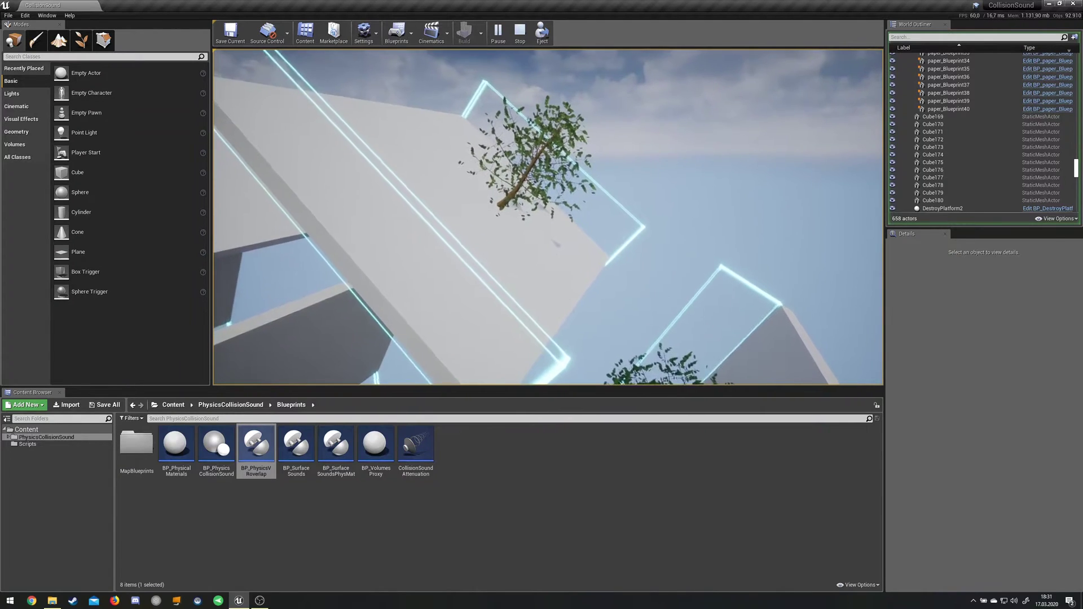
# - Back away from the bush on the upper tilted platform and observe the whole bush station with its neighbouring drop zones
pyautogui.press('s')
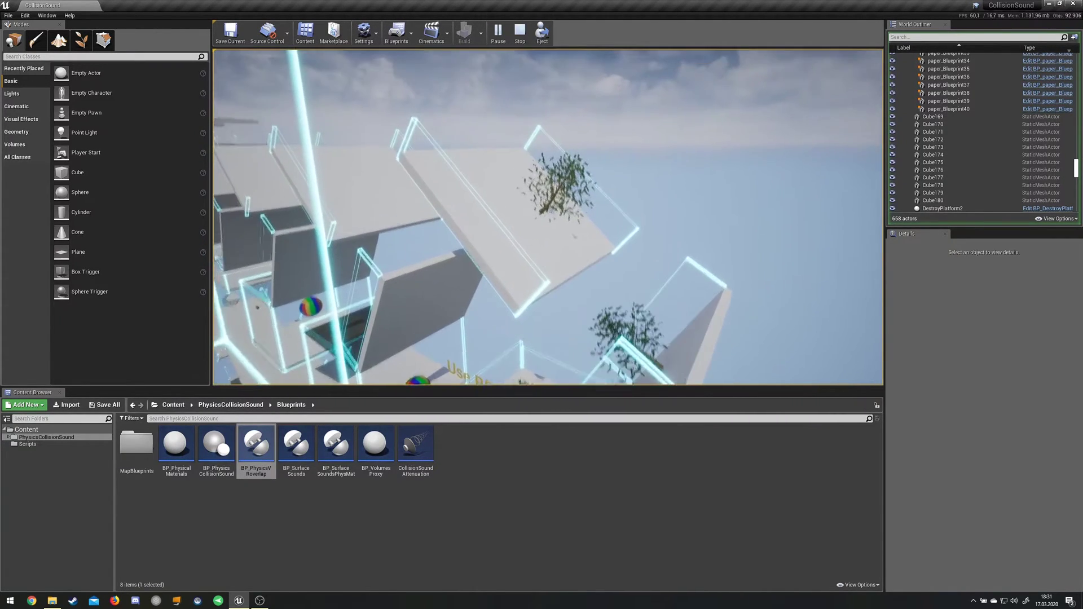
pyautogui.press('w')
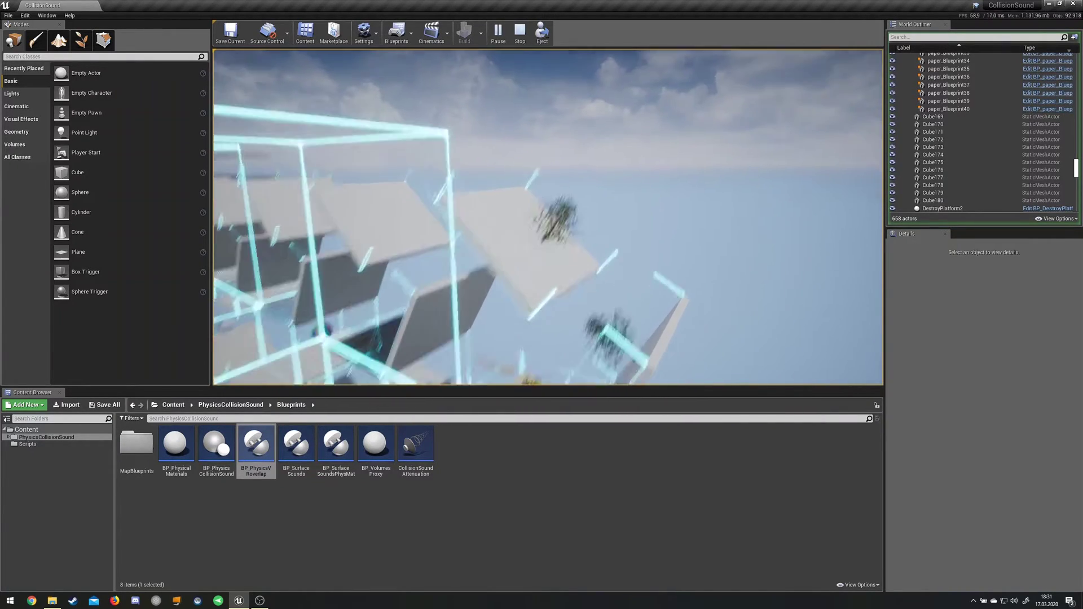
pyautogui.press('s')
pyautogui.press('w')
pyautogui.press('s')
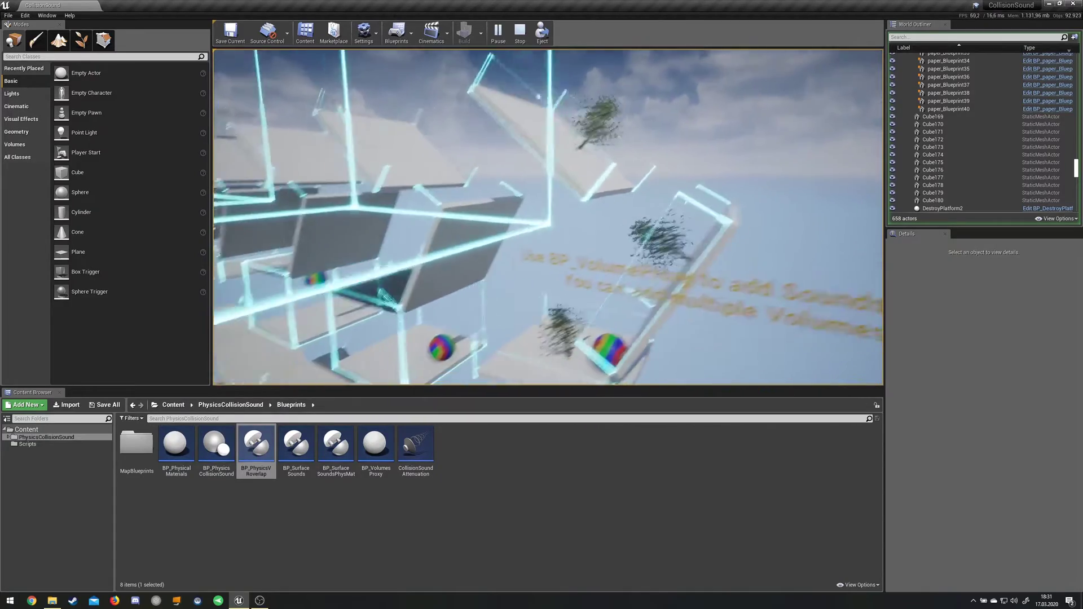
pyautogui.press('s')
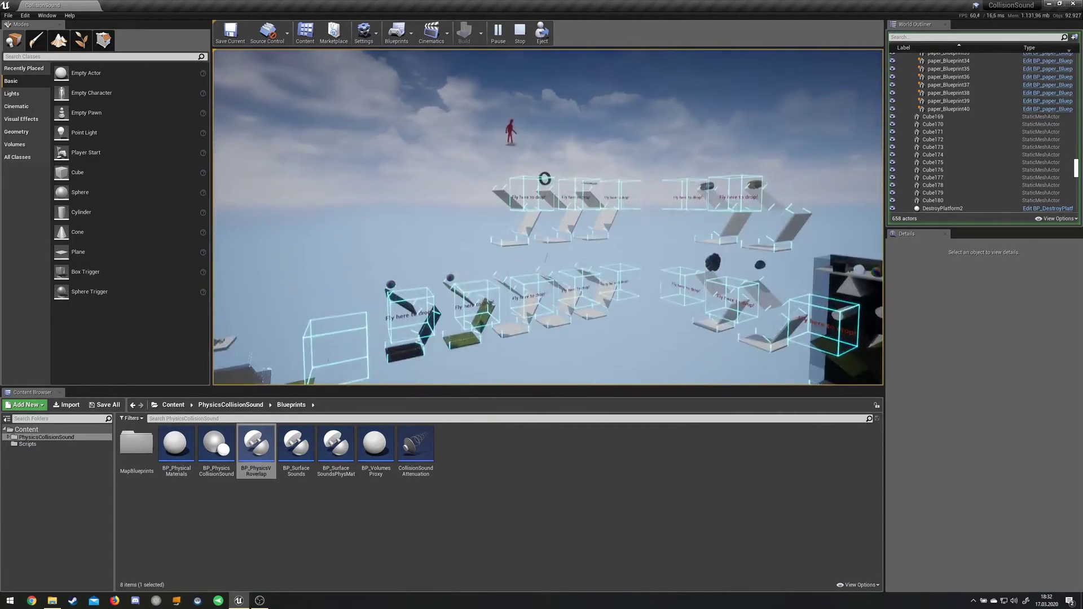
# - Look over the rows of drop stations and return to the bush station's upper bush for a close view
pyautogui.press('w')
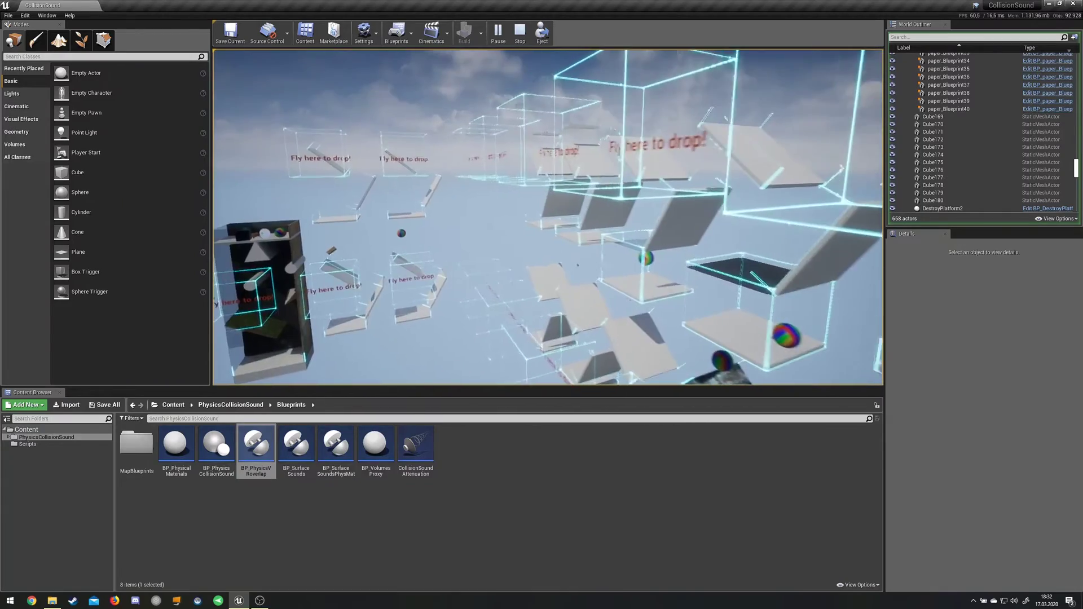
pyautogui.press('w')
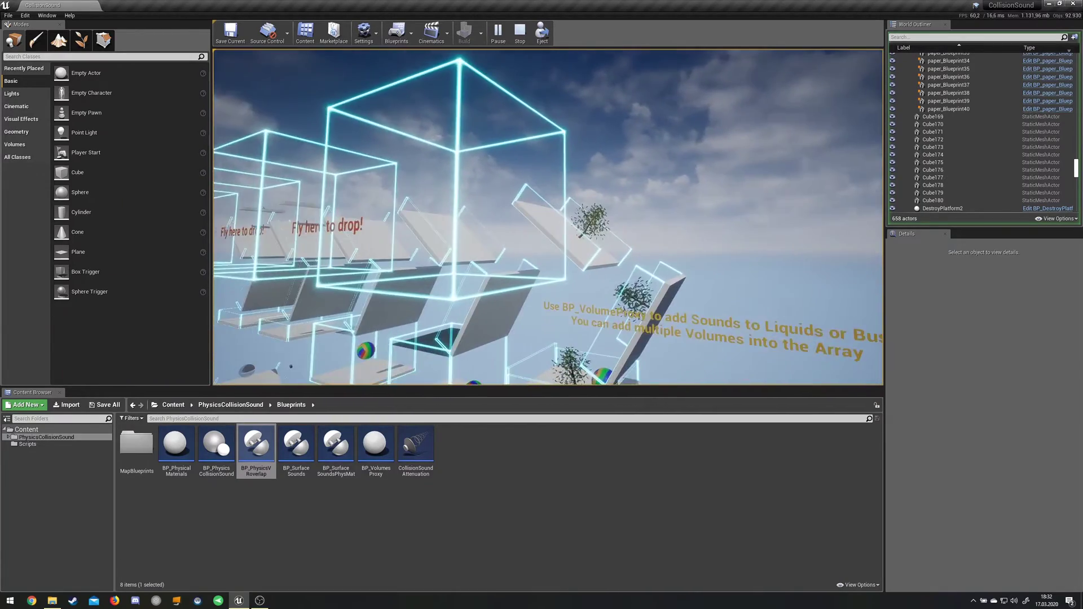
pyautogui.press('w')
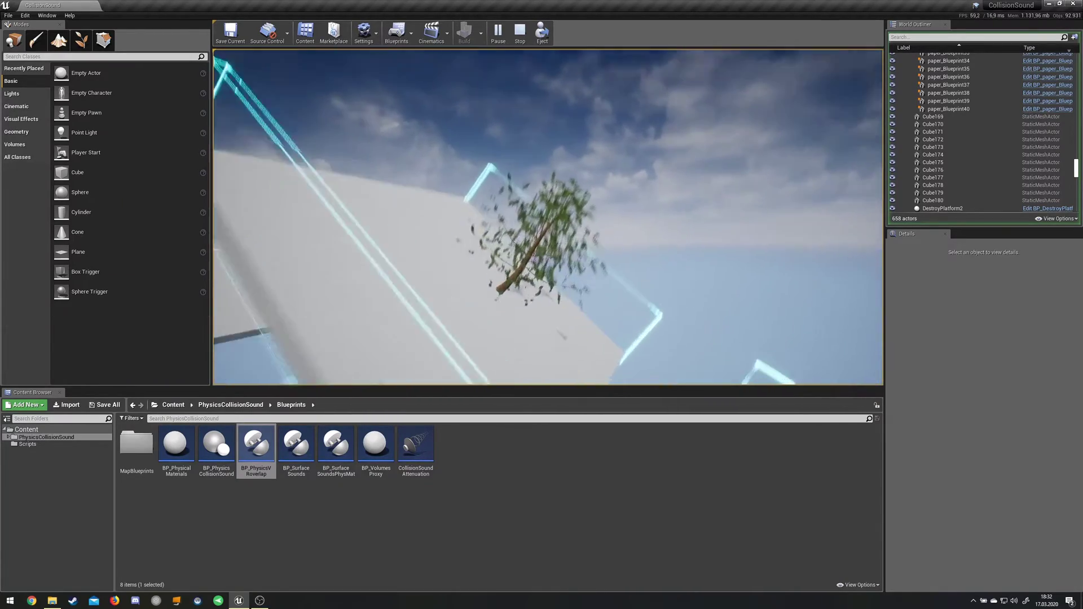
pyautogui.press('w')
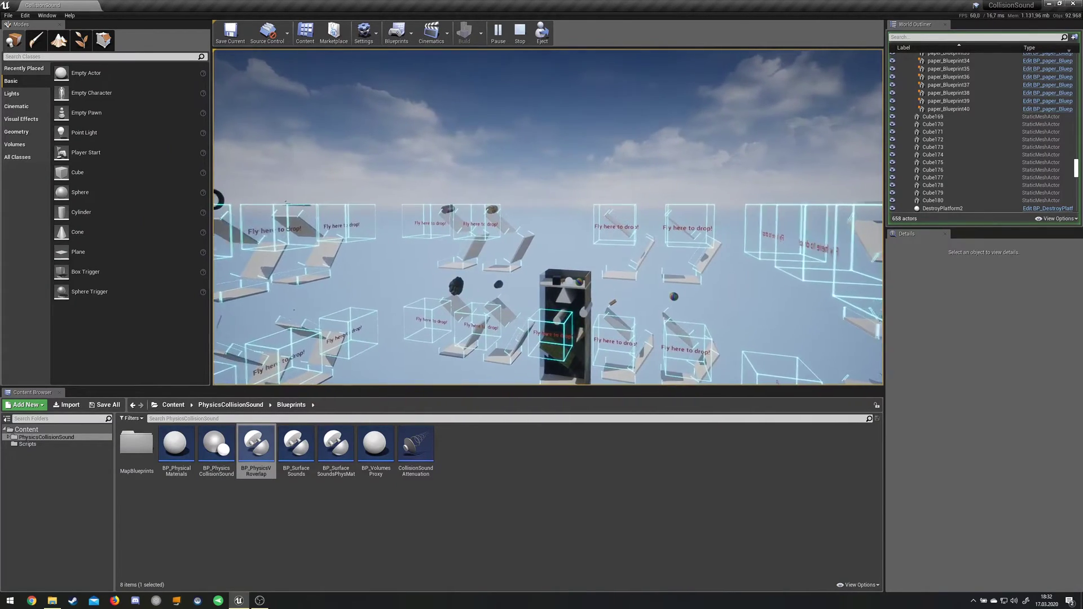
# - Fly over the drop stations and view the two liquid volumes and the bush station together from the front
pyautogui.press('w')
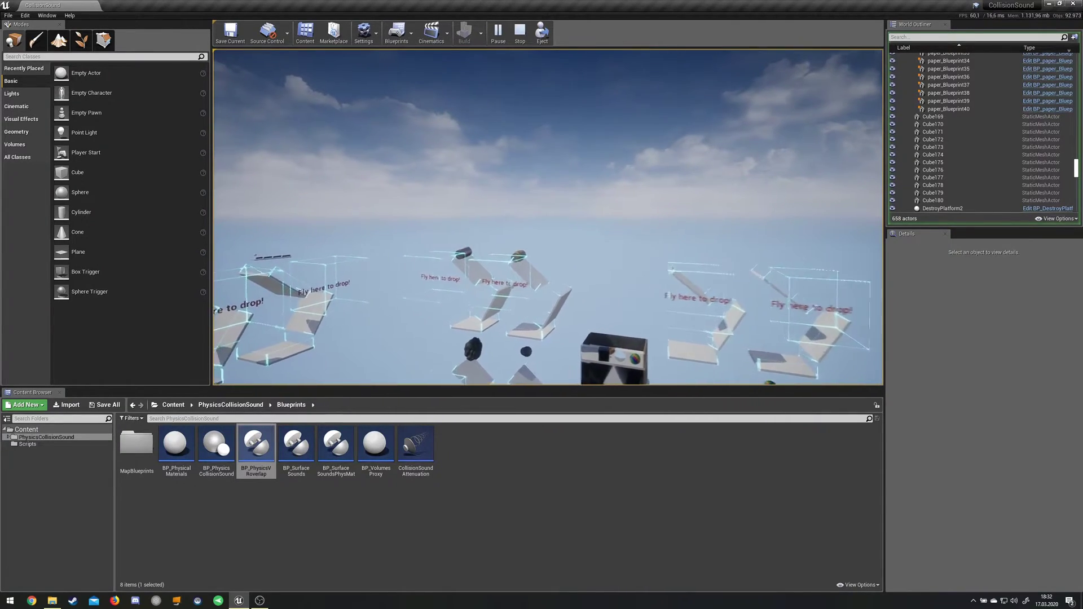
pyautogui.press('w')
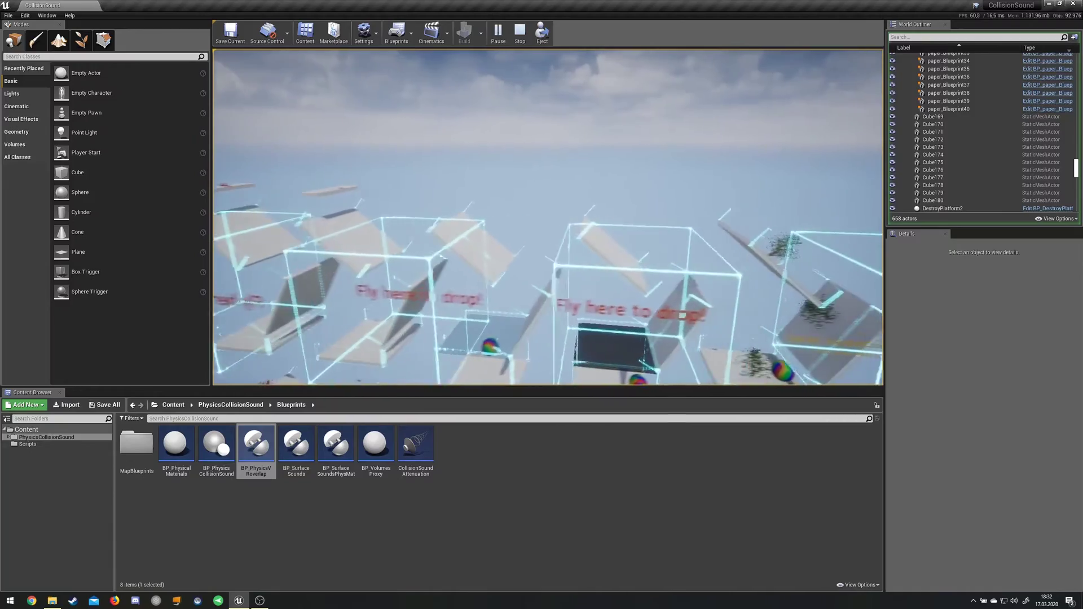
pyautogui.press('w')
pyautogui.press('w')
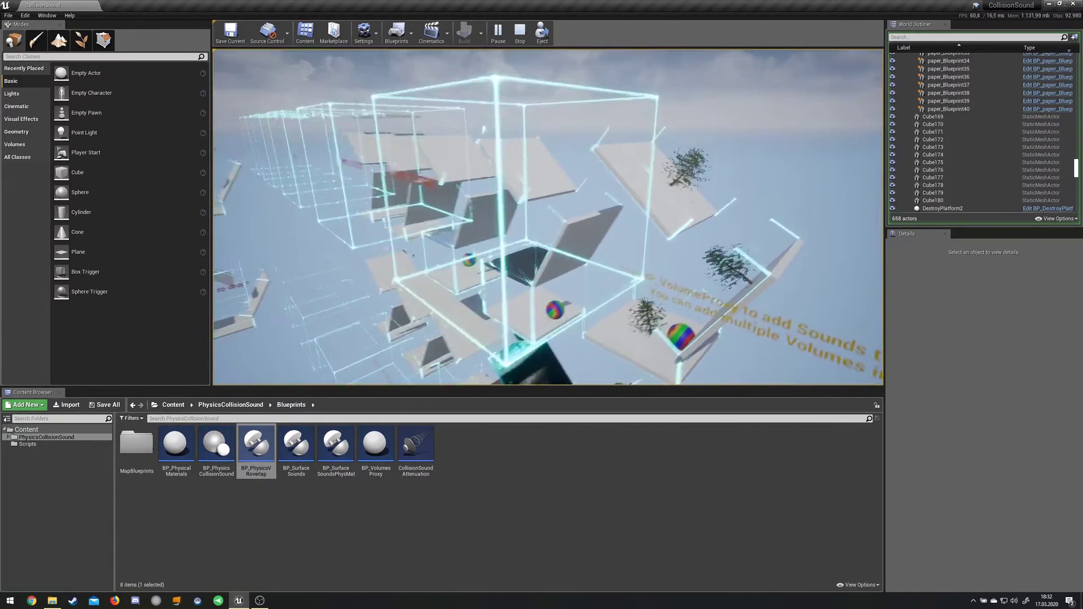
pyautogui.press('w')
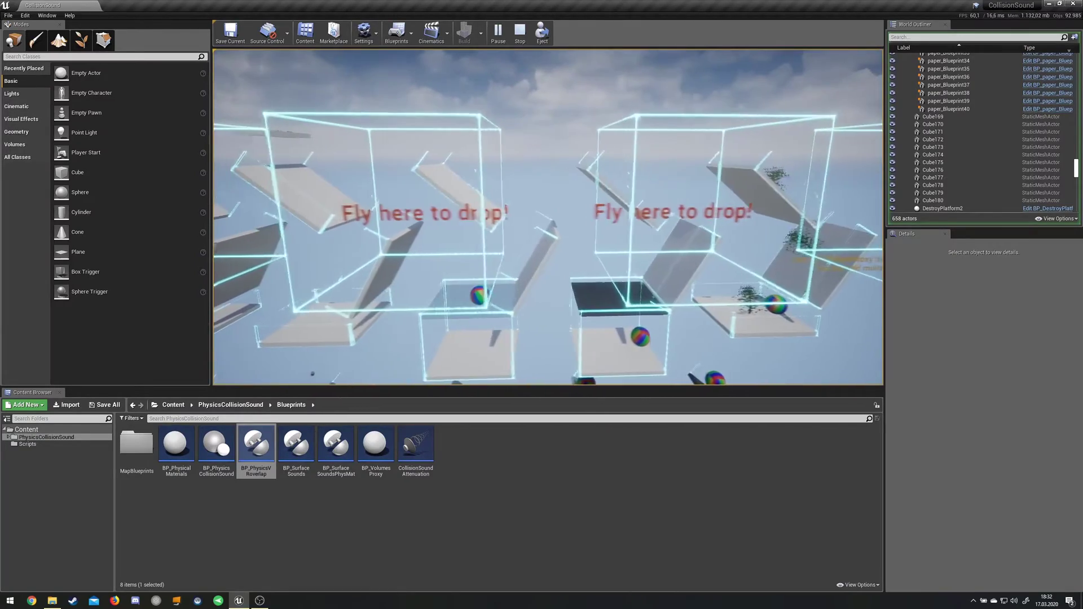
pyautogui.press('w')
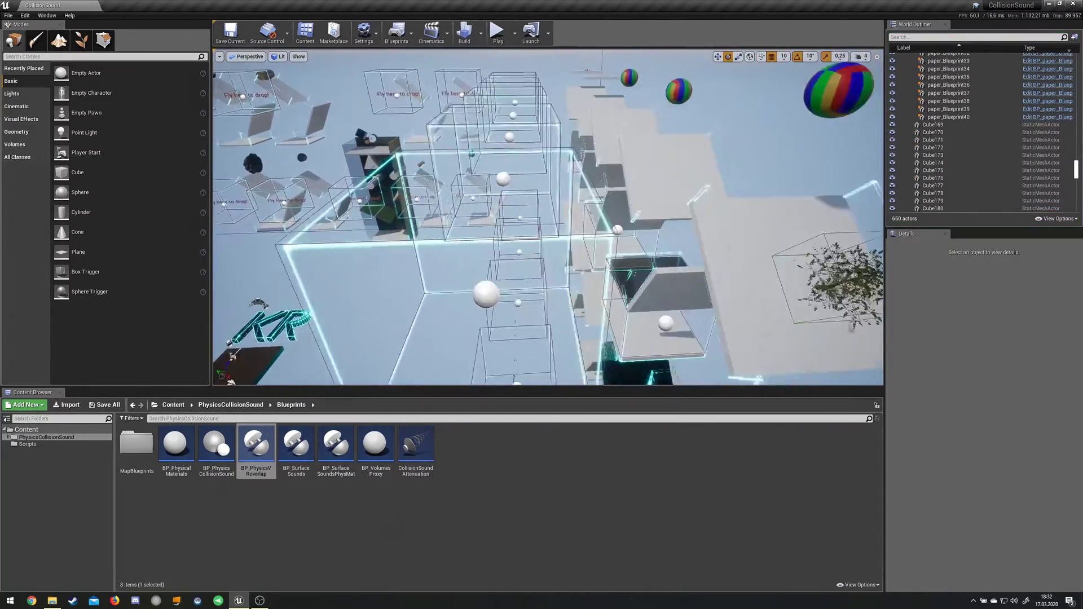
# - Stop the play session and select the PhysicsVolume of the lighter liquid station
pyautogui.press('Escape')
pyautogui.moveTo(657, 244)
pyautogui.mouseDown(button='right')
pyautogui.moveTo(556, 240)
pyautogui.moveTo(544, 178)
pyautogui.moveTo(564, 110)
pyautogui.moveTo(570, 186)
pyautogui.moveTo(664, 235)
pyautogui.mouseUp(button='right')
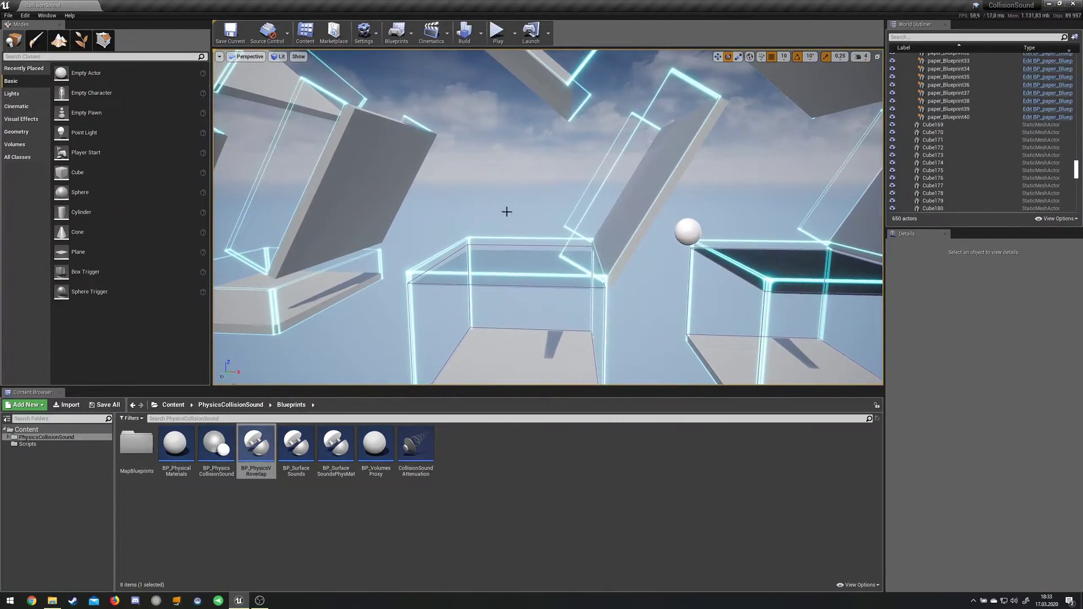
pyautogui.click(551, 242)
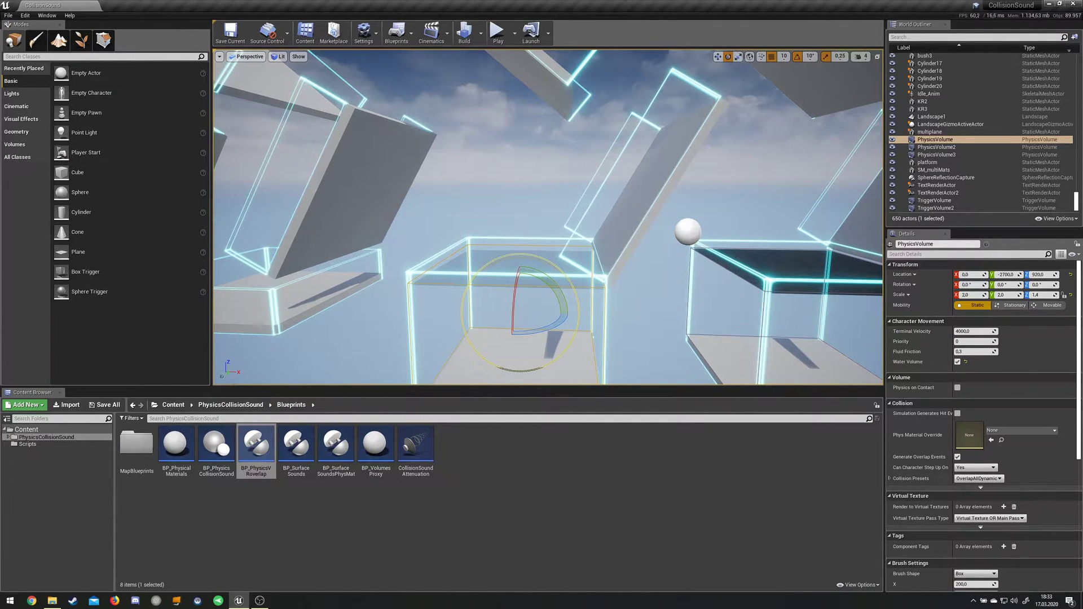
# - Locate the BP_VolumesProxy blueprint asset and select its BP_LiquidProxy instance beside the liquid volume
pyautogui.click(688, 232)
pyautogui.moveTo(754, 225); pyautogui.dragTo(731, 226, button='right')
pyautogui.press('w')
pyautogui.press('a')
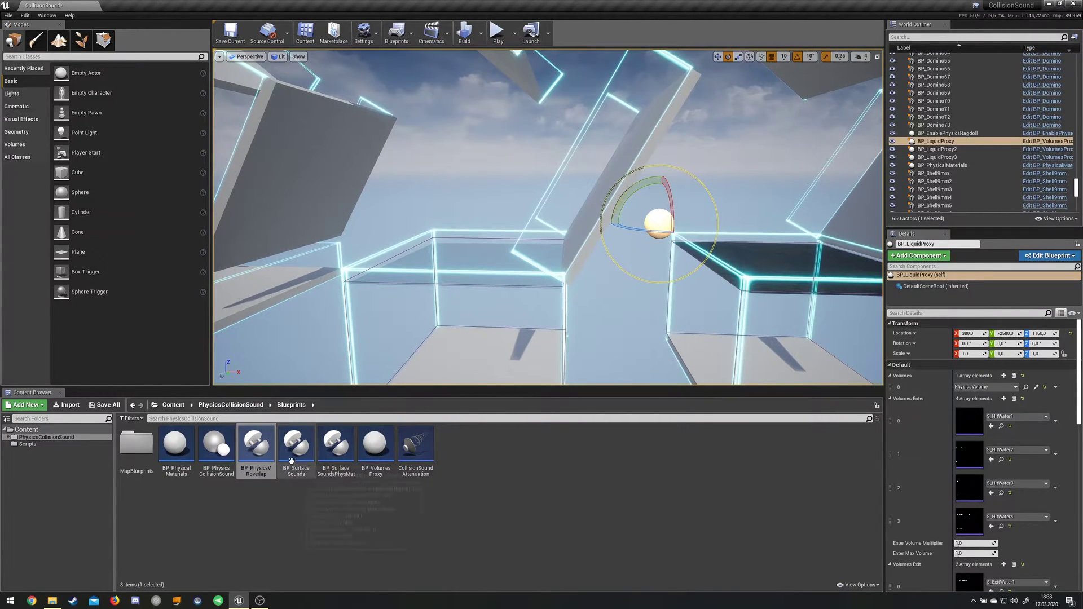
pyautogui.click(375, 458)
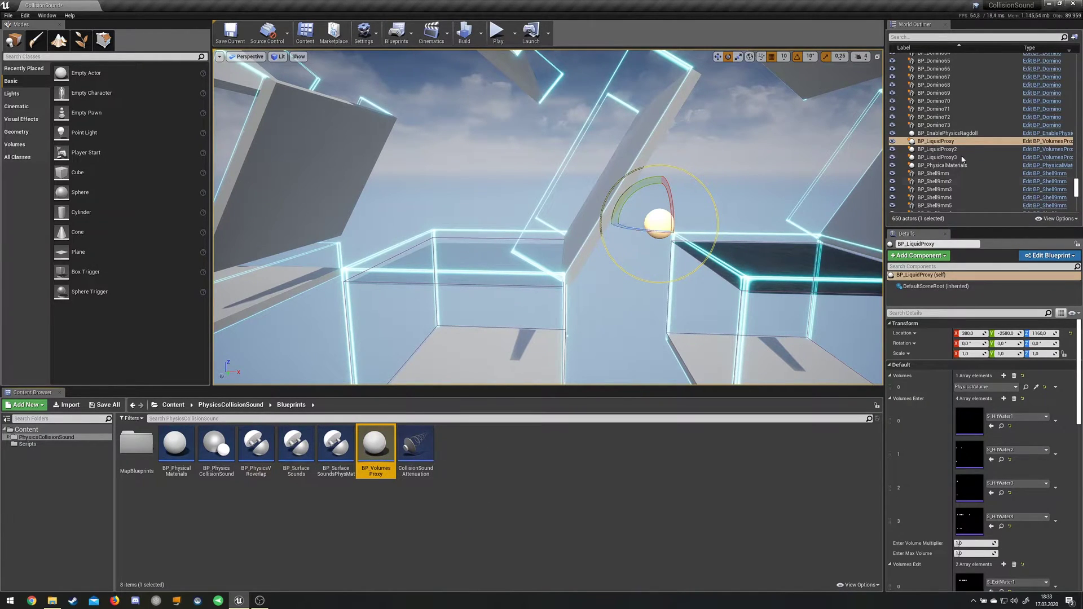
pyautogui.click(936, 141)
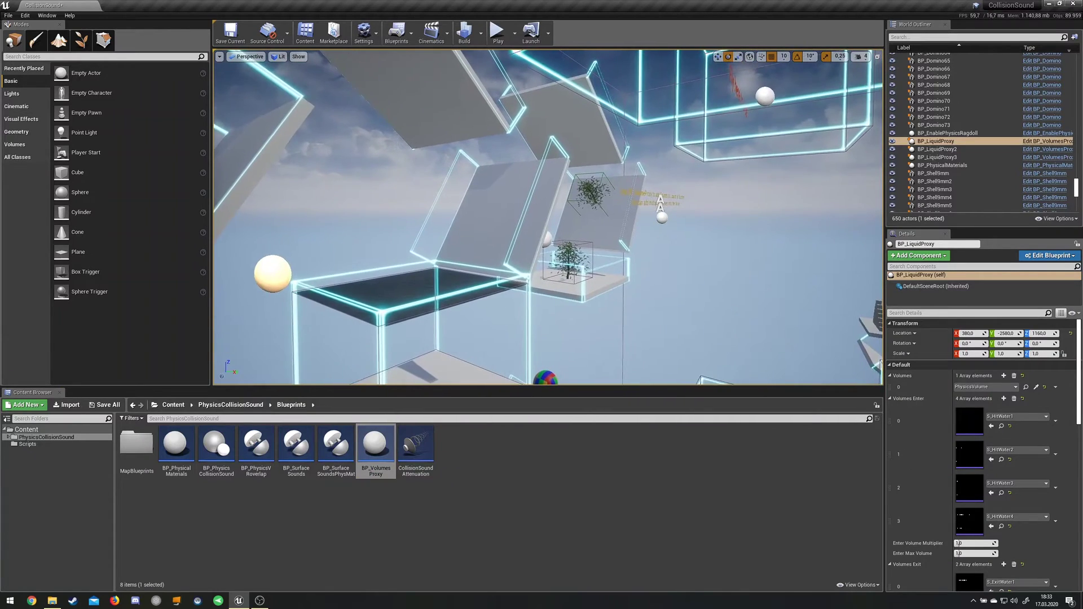
# - Examine the liquid volumes around BP_LiquidProxy and review its volume reference and its enter, exit and inside sound settings
pyautogui.moveTo(483, 365)
pyautogui.mouseDown(button='right')
pyautogui.moveTo(474, 366)
pyautogui.moveTo(487, 366)
pyautogui.mouseUp(button='right')
pyautogui.press('w')
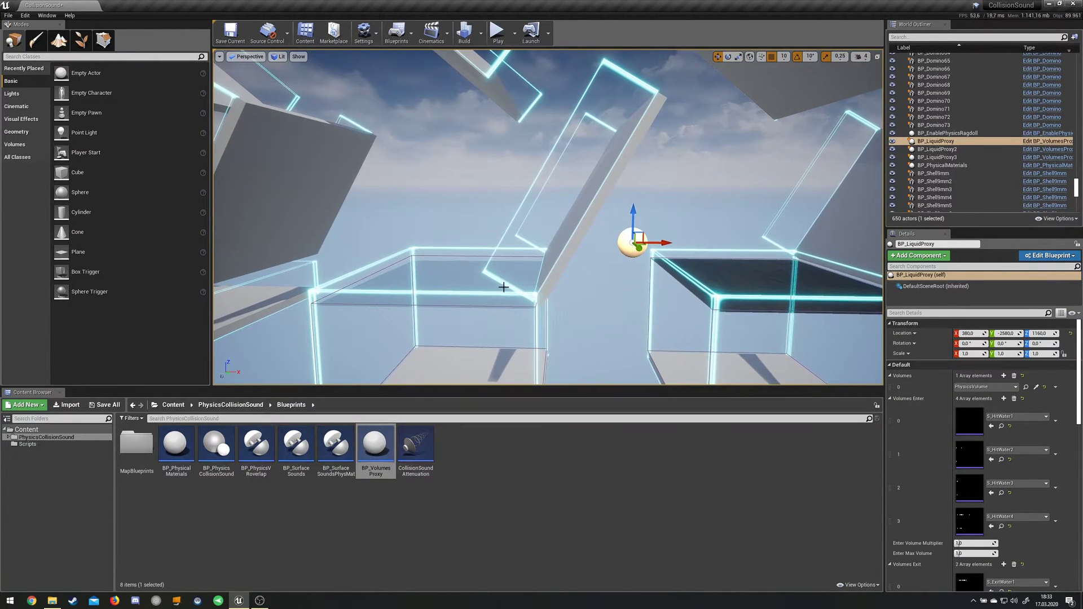
pyautogui.moveTo(503, 287); pyautogui.dragTo(504, 316, button='right')
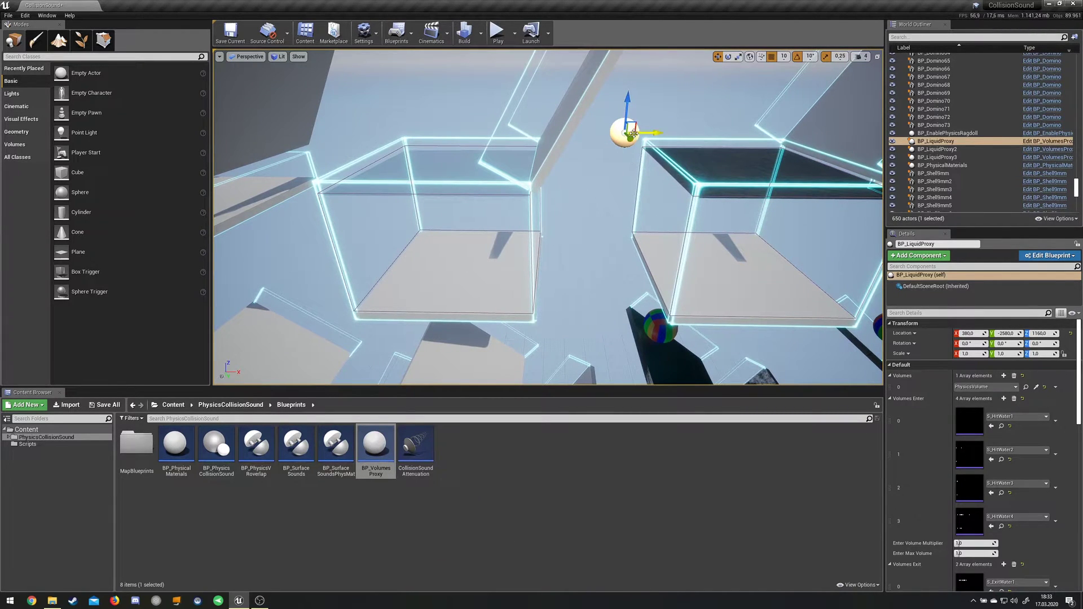
pyautogui.moveTo(652, 237); pyautogui.dragTo(648, 170, button='right')
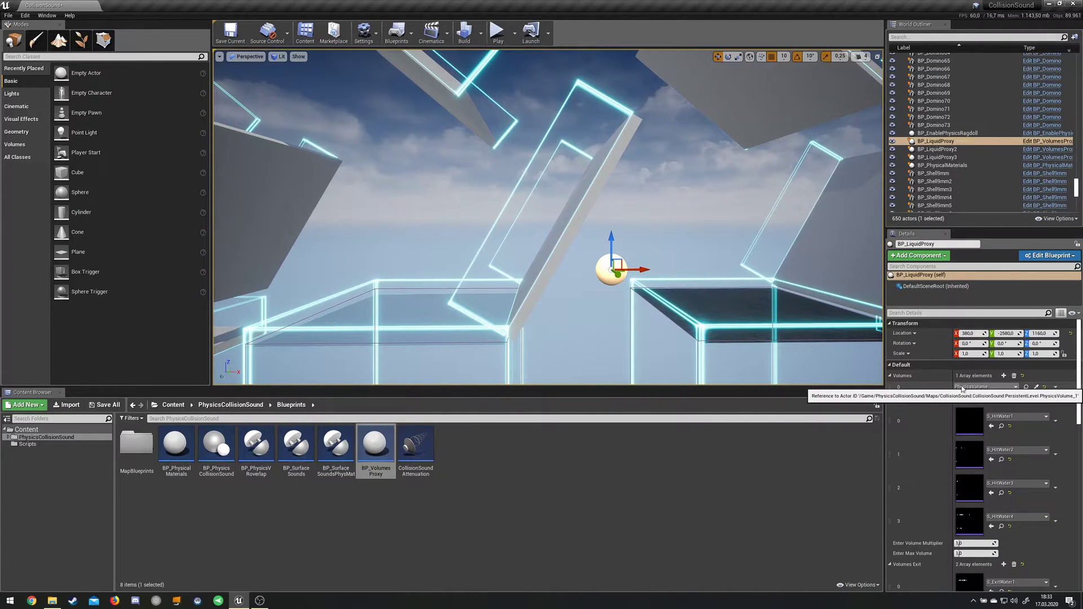
pyautogui.scroll(-4, 954, 394)
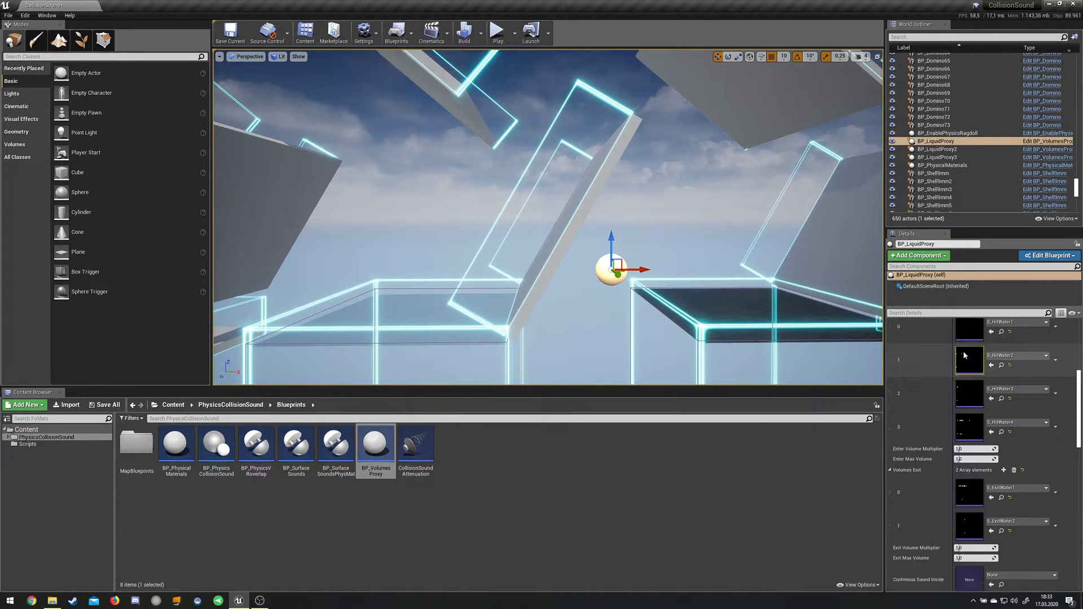
pyautogui.scroll(-4, 956, 406)
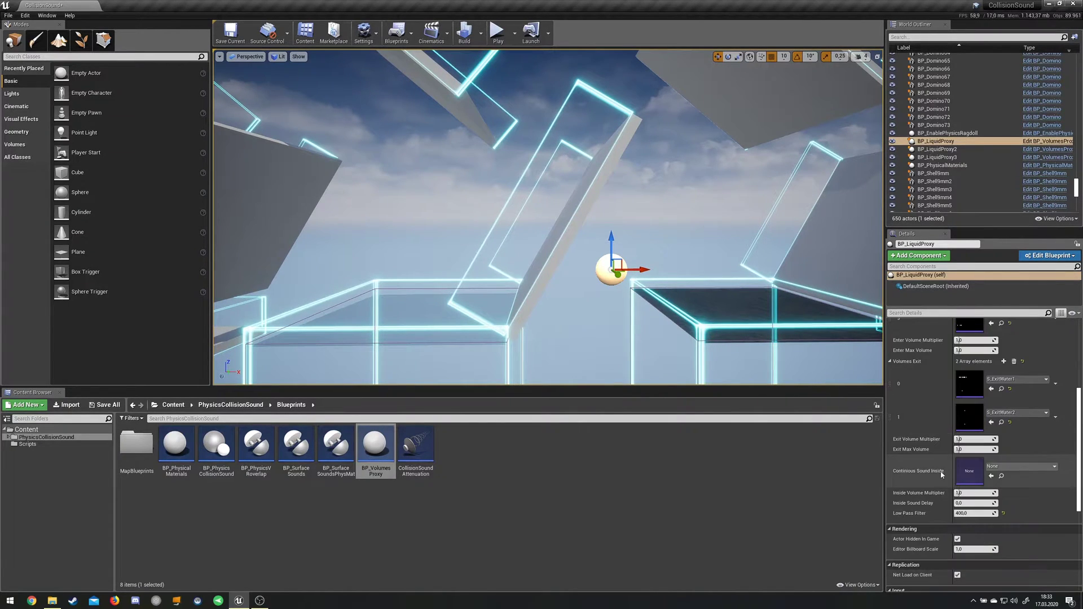
pyautogui.scroll(5, 948, 470)
# - Examine the tilted platforms around the liquid stations from different angles
pyautogui.moveTo(651, 252); pyautogui.dragTo(587, 304, button='right')
pyautogui.press('s')
pyautogui.press('w')
pyautogui.press('w')
pyautogui.press('s')
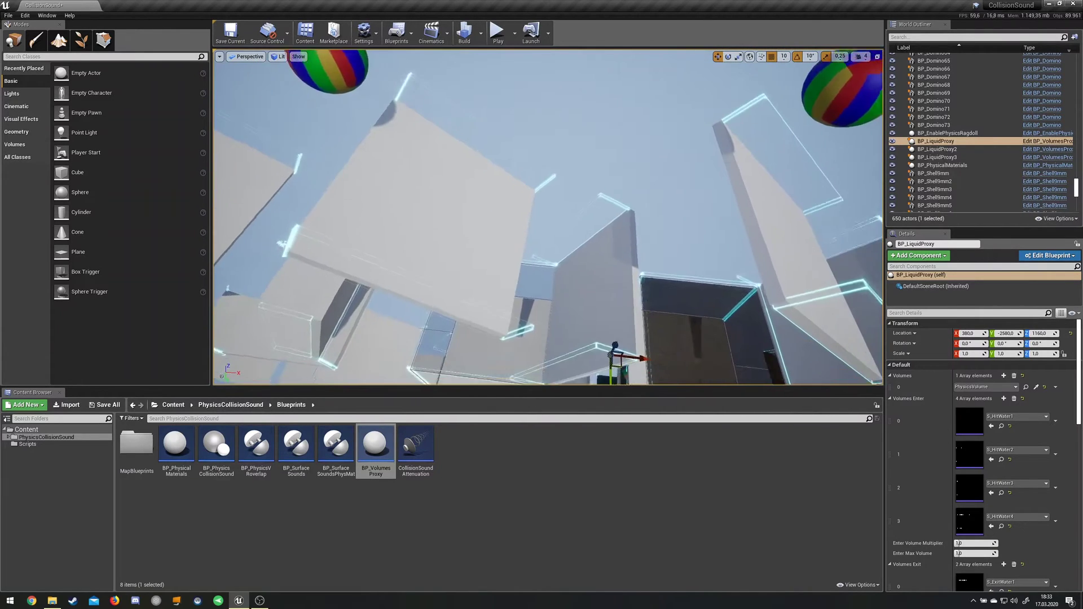
pyautogui.moveTo(498, 127); pyautogui.dragTo(498, 121, button='right')
pyautogui.press('w')
pyautogui.moveTo(625, 232); pyautogui.dragTo(626, 192, button='right')
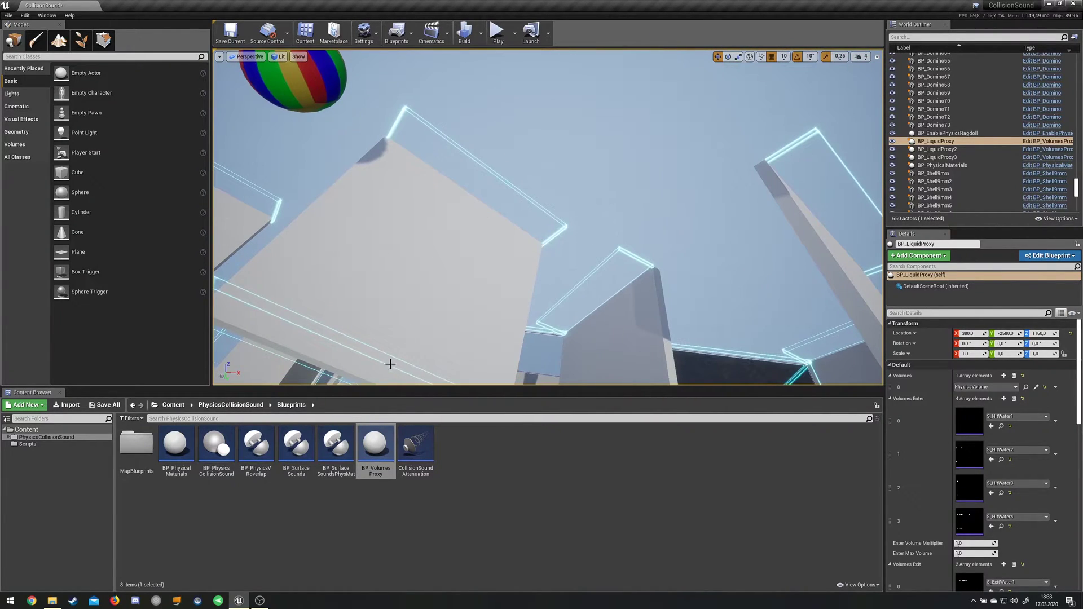
pyautogui.moveTo(407, 337)
pyautogui.mouseDown(button='right')
pyautogui.moveTo(404, 362)
pyautogui.moveTo(401, 322)
pyautogui.mouseUp(button='right')
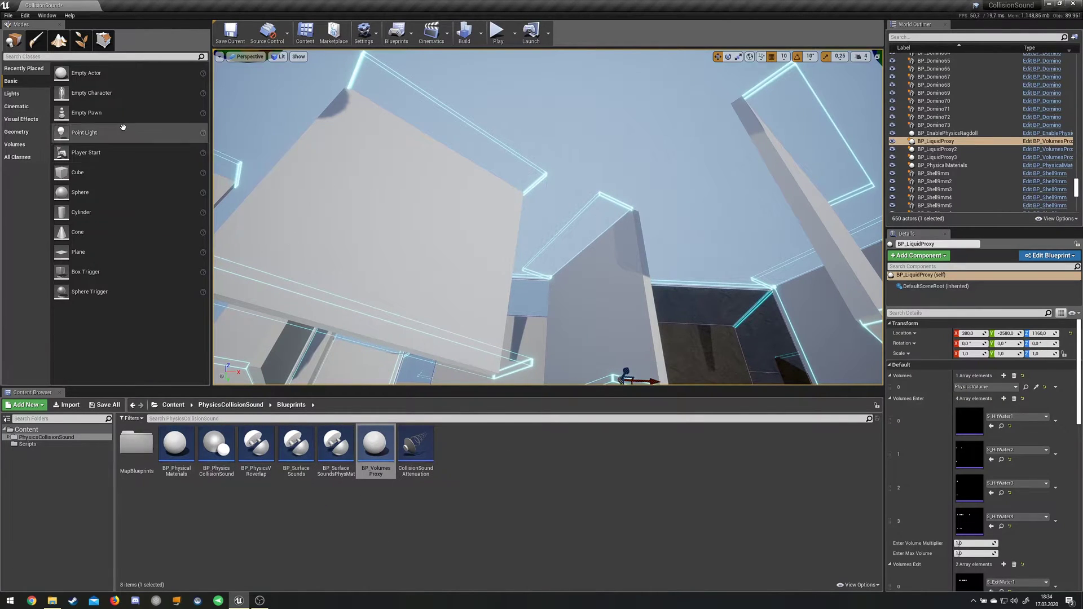
# - Browse the placeable volume classes, including Physics Volume and Trigger Volume
pyautogui.click(24, 148)
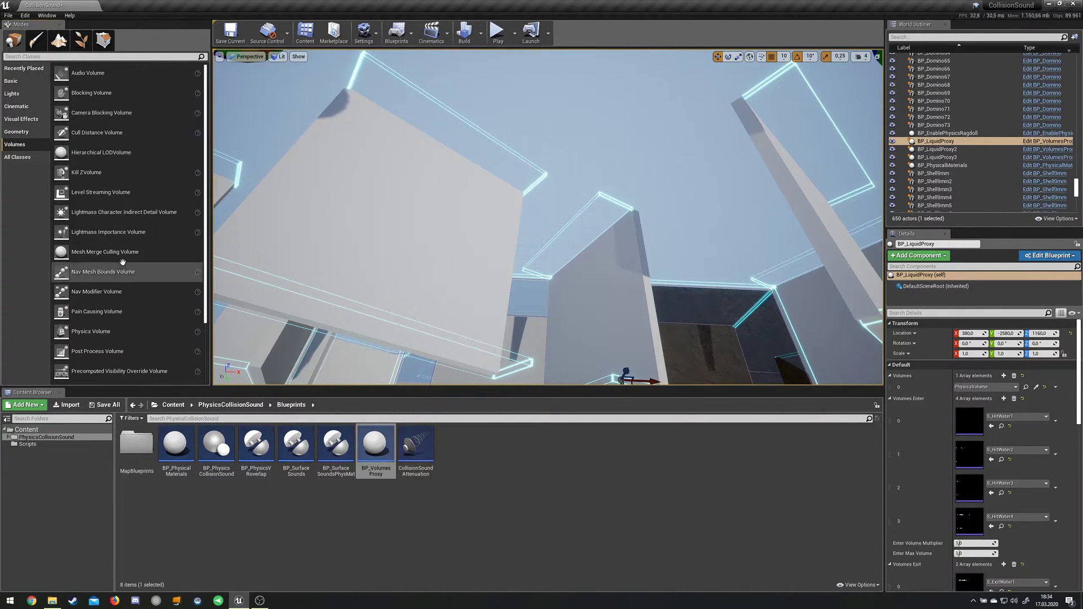
pyautogui.scroll(-3, 130, 217)
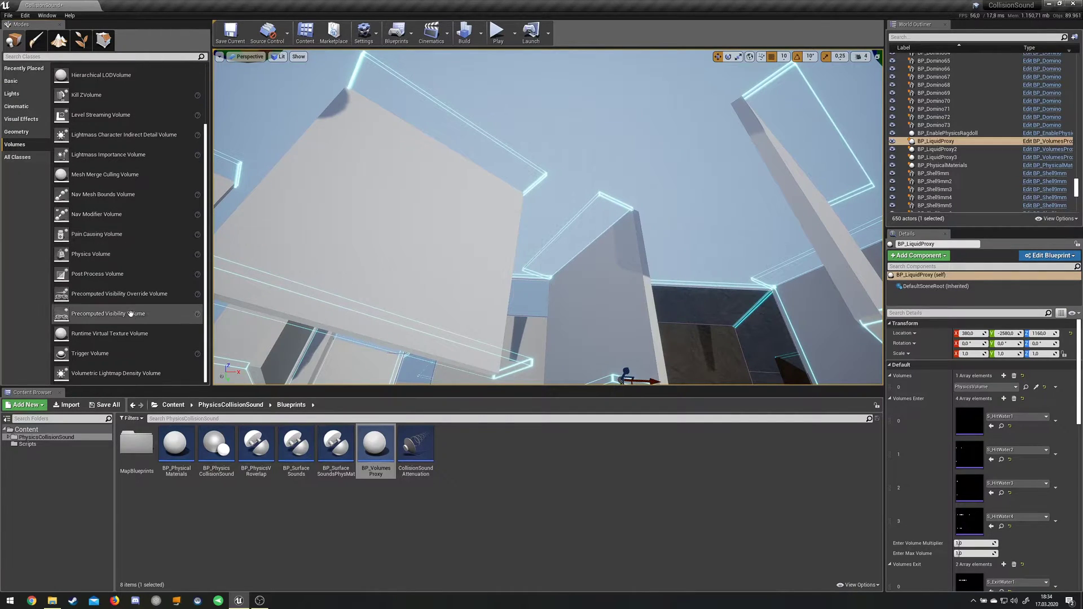
pyautogui.scroll(3, 140, 319)
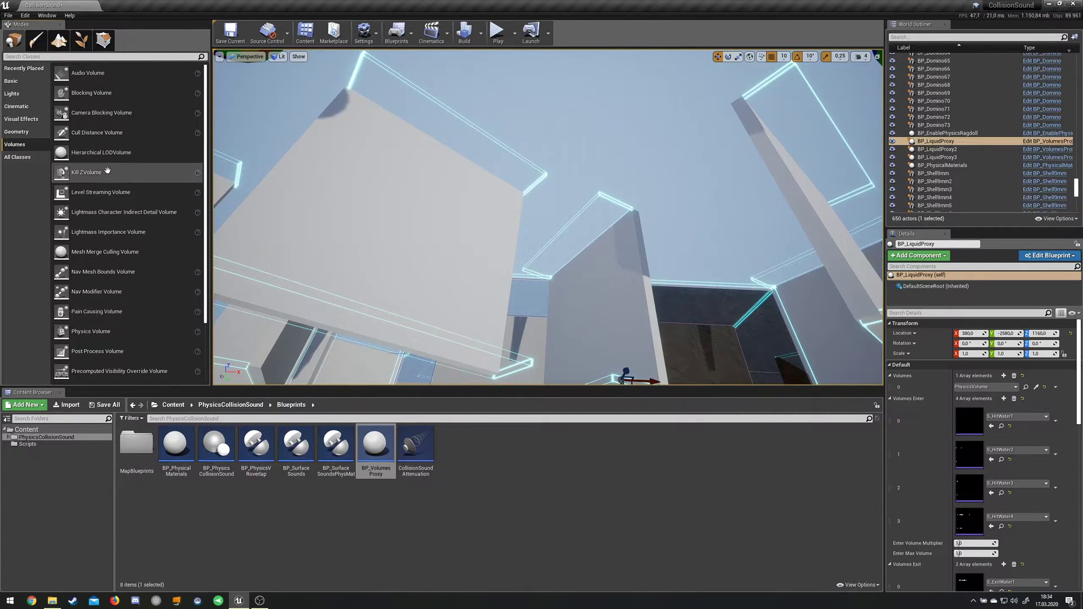
pyautogui.scroll(-1, 131, 241)
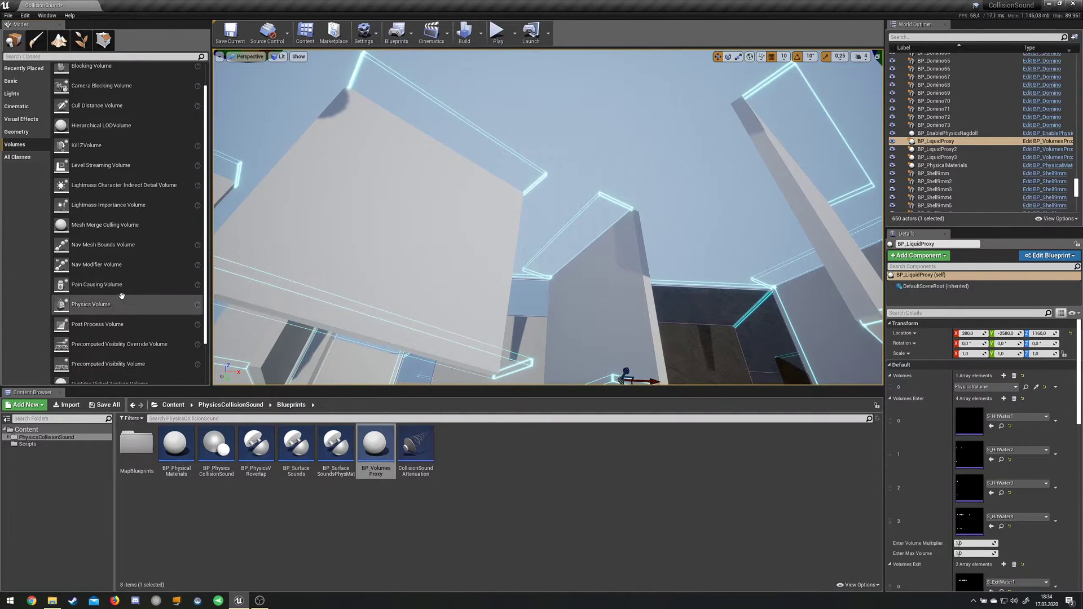
pyautogui.scroll(-1, 121, 282)
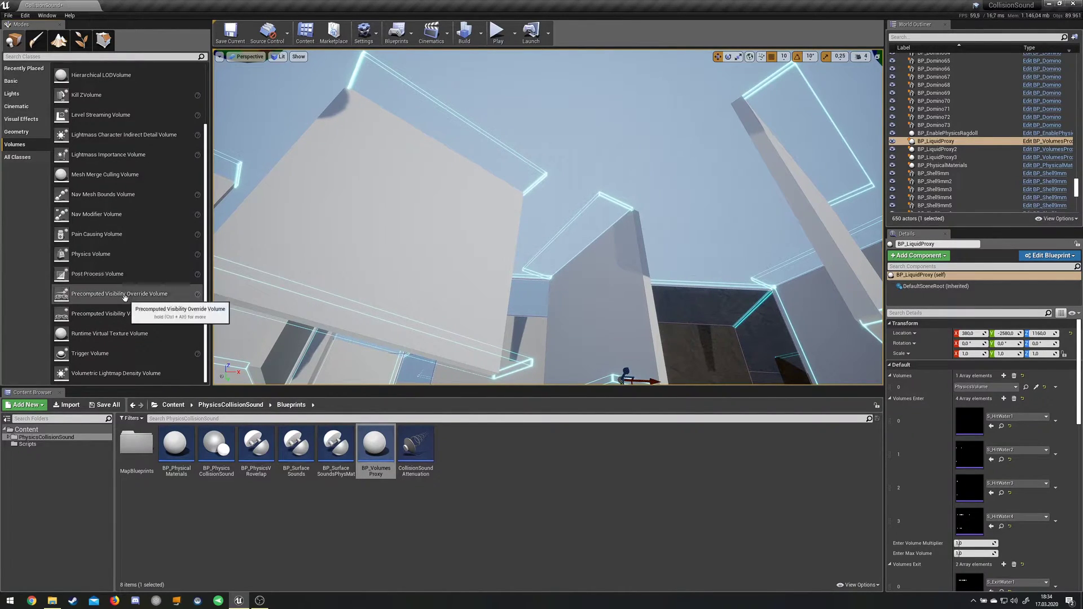
pyautogui.moveTo(115, 349); pyautogui.dragTo(648, 305)
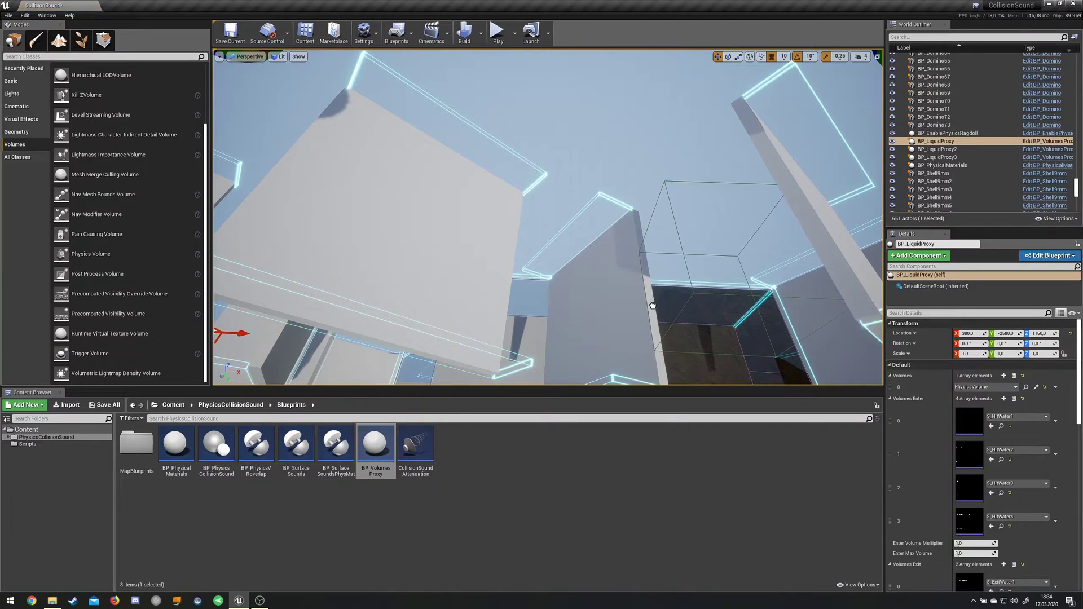
pyautogui.click(651, 306)
pyautogui.hotkey('ctrl', 'z')
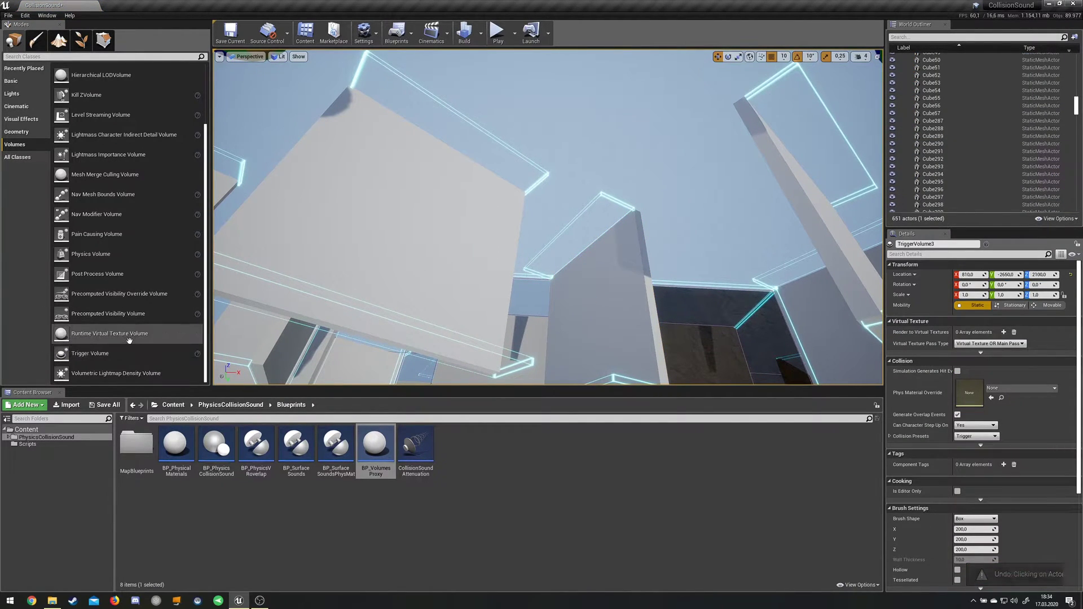
pyautogui.hotkey('ctrl', 'z')
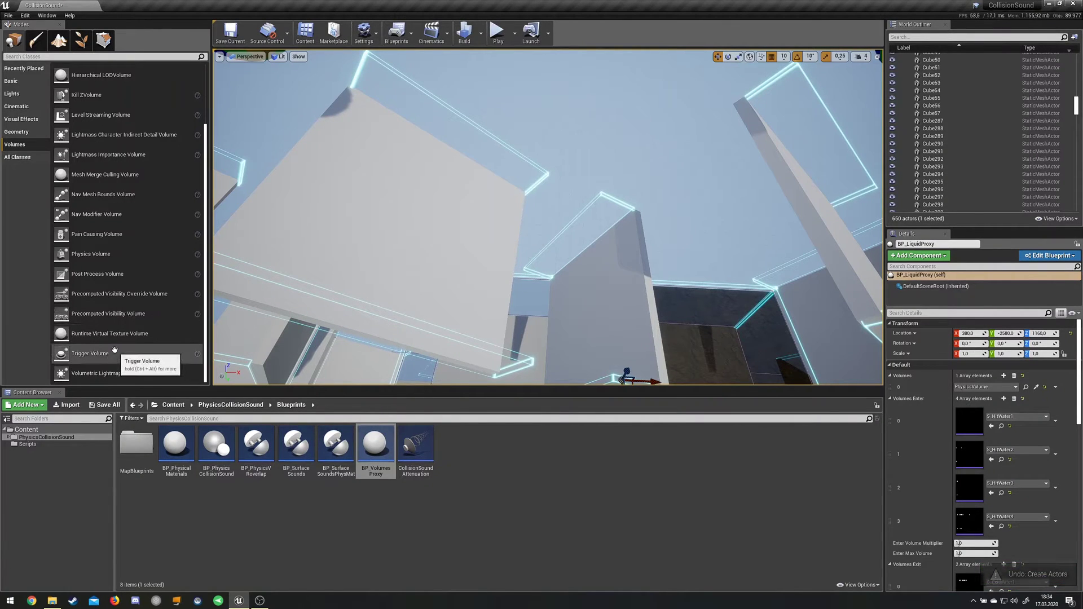
# - Place a Trigger Volume in the level near the tilted platforms of the liquid stations
pyautogui.moveTo(116, 354); pyautogui.dragTo(579, 330)
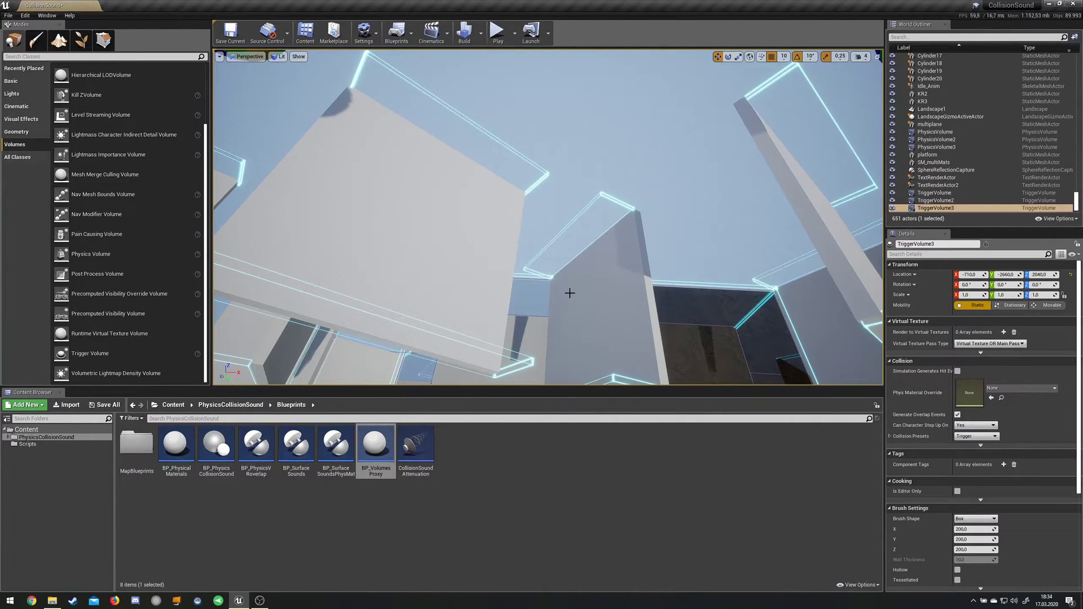
# - Position the new Trigger Volume between the two tilted platforms, at about X 320, Y -2660, Z 1550
pyautogui.press('f')
pyautogui.moveTo(607, 282); pyautogui.dragTo(428, 206, button='right')
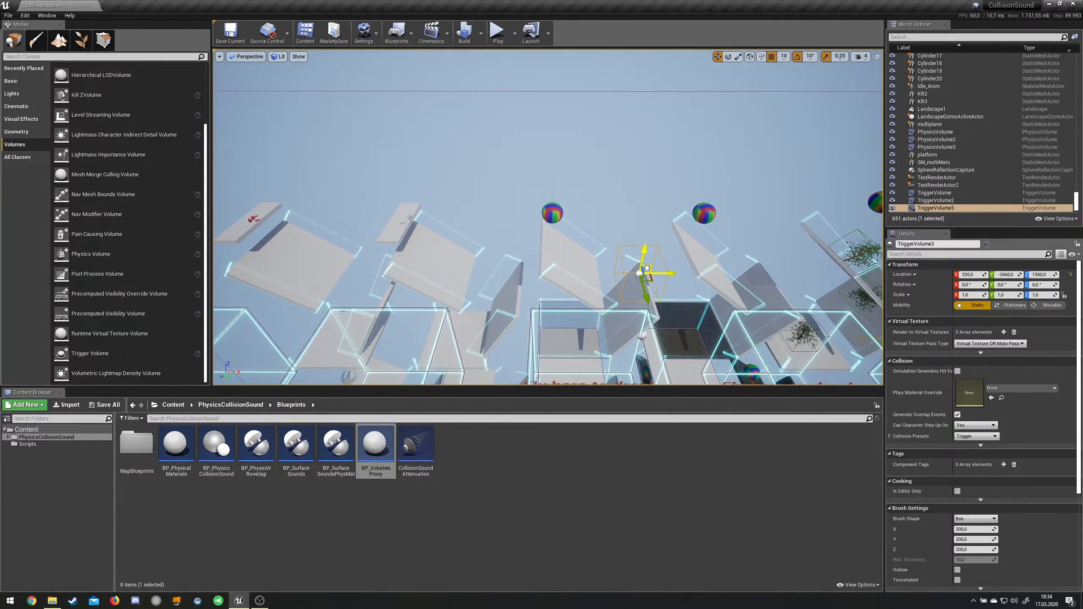
pyautogui.moveTo(647, 268); pyautogui.dragTo(655, 217, button='right')
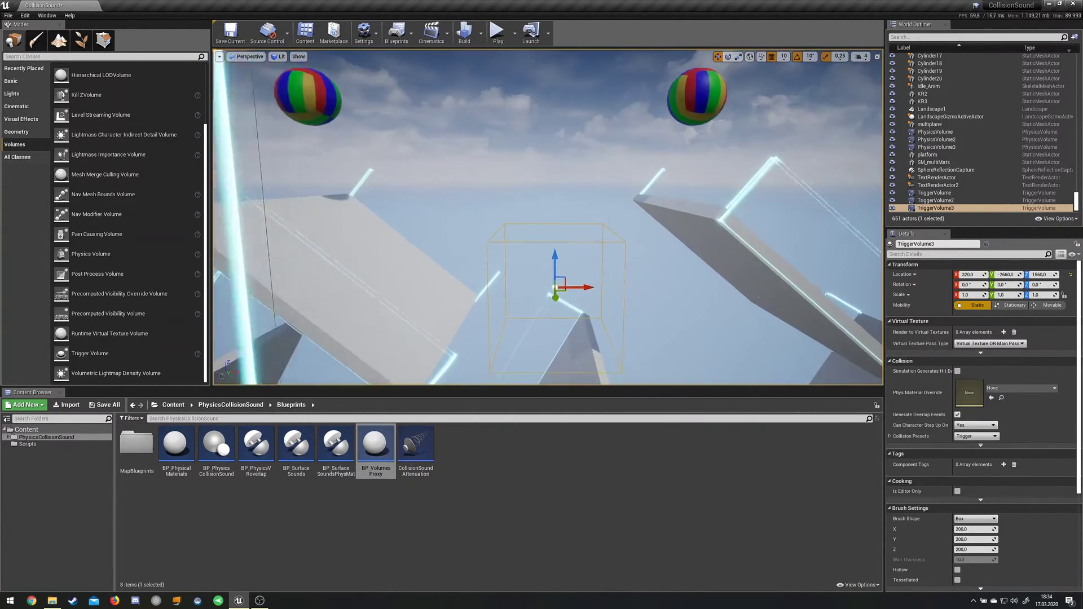
pyautogui.moveTo(567, 263); pyautogui.dragTo(567, 264, button='right')
pyautogui.press('s')
pyautogui.press('w')
pyautogui.moveTo(574, 327); pyautogui.dragTo(392, 219, button='right')
pyautogui.press('f')
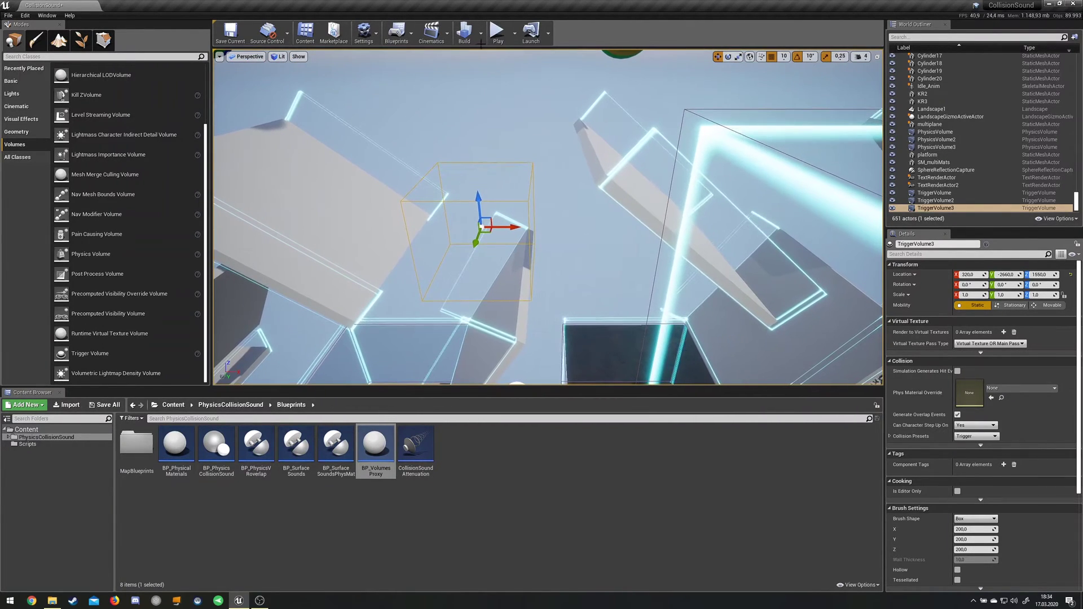
# - Play the level to watch a ball roll down the tilted platforms, and end the play session
pyautogui.click(499, 32)
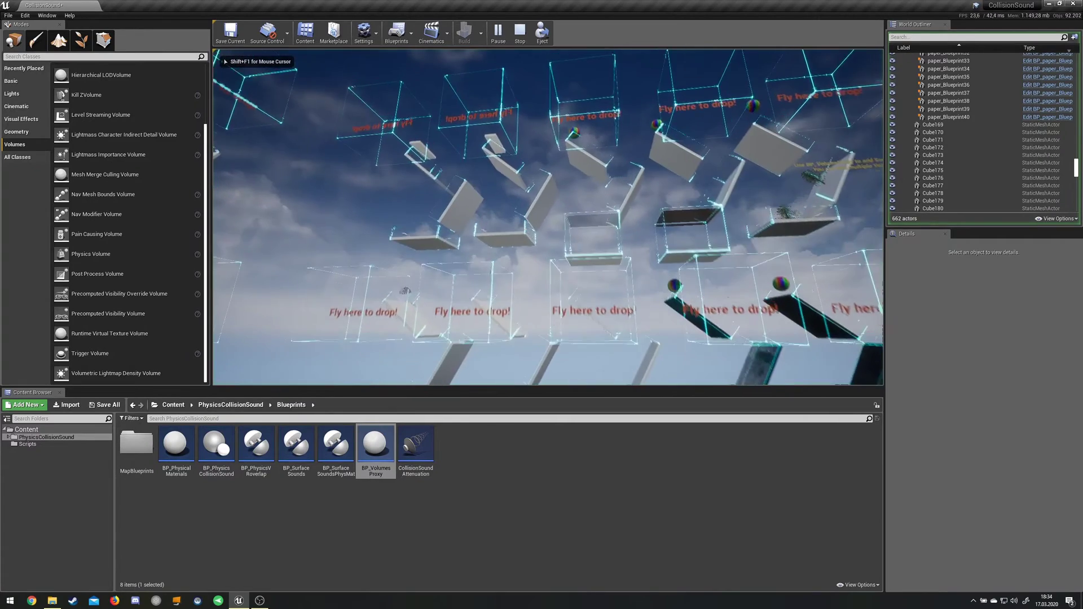
pyautogui.press('w')
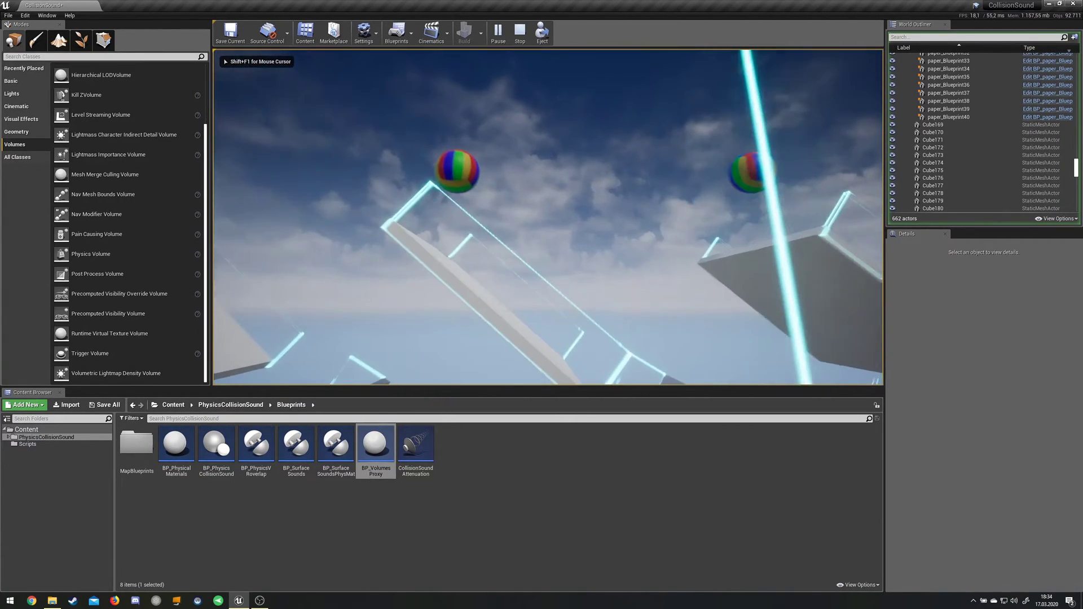
pyautogui.press('w')
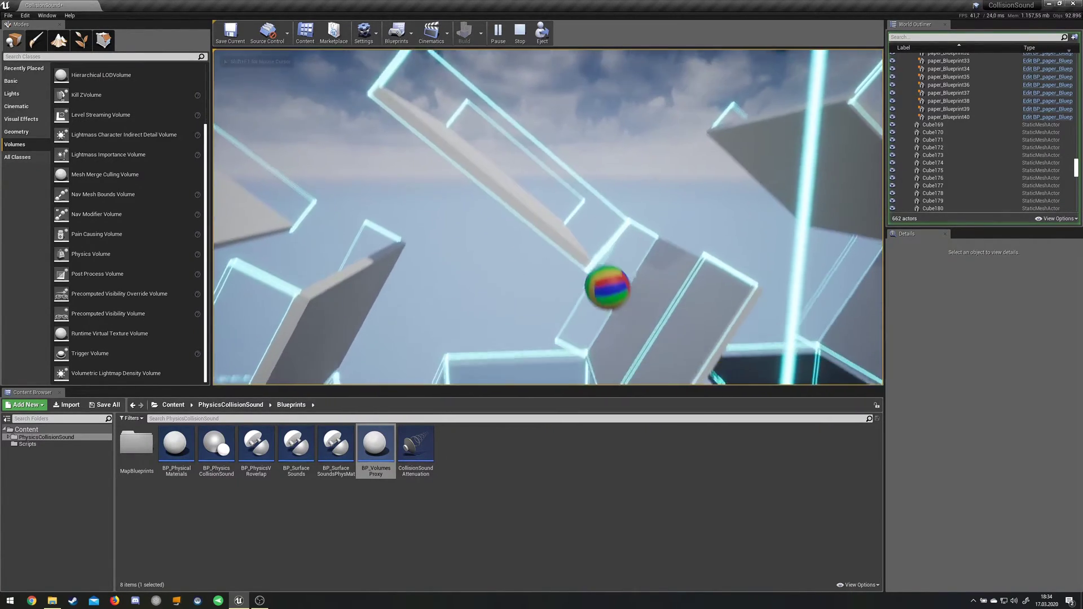
pyautogui.press('Escape')
# - Place a BP_VolumesProxy above the new trigger volume, at about X 280, Y -2690, Z 1850
pyautogui.moveTo(750, 235); pyautogui.dragTo(818, 203, button='right')
pyautogui.moveTo(671, 245); pyautogui.dragTo(653, 248, button='right')
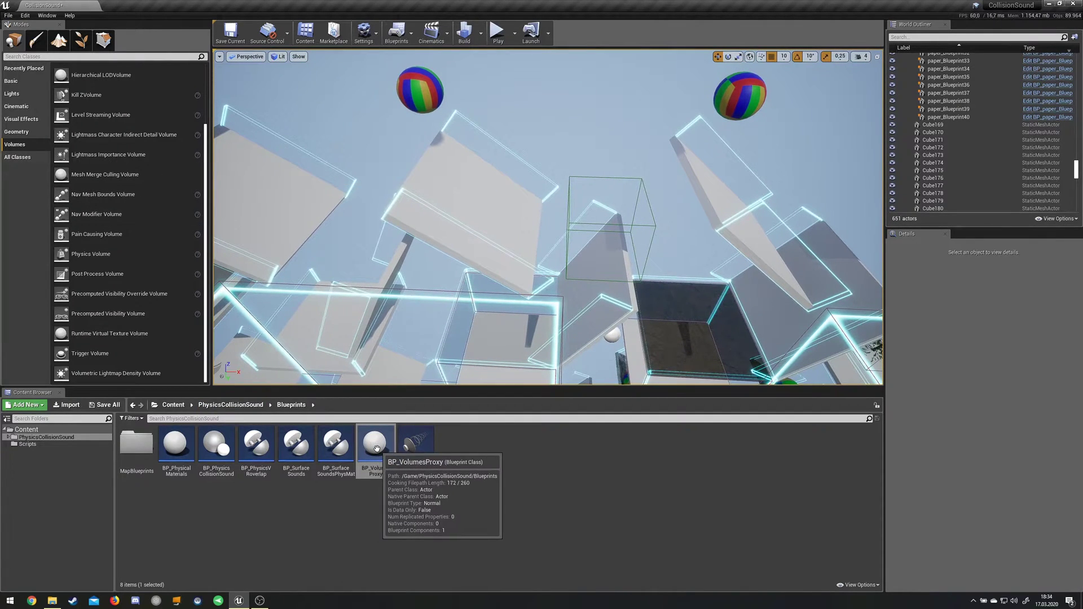
pyautogui.moveTo(385, 437); pyautogui.dragTo(496, 214)
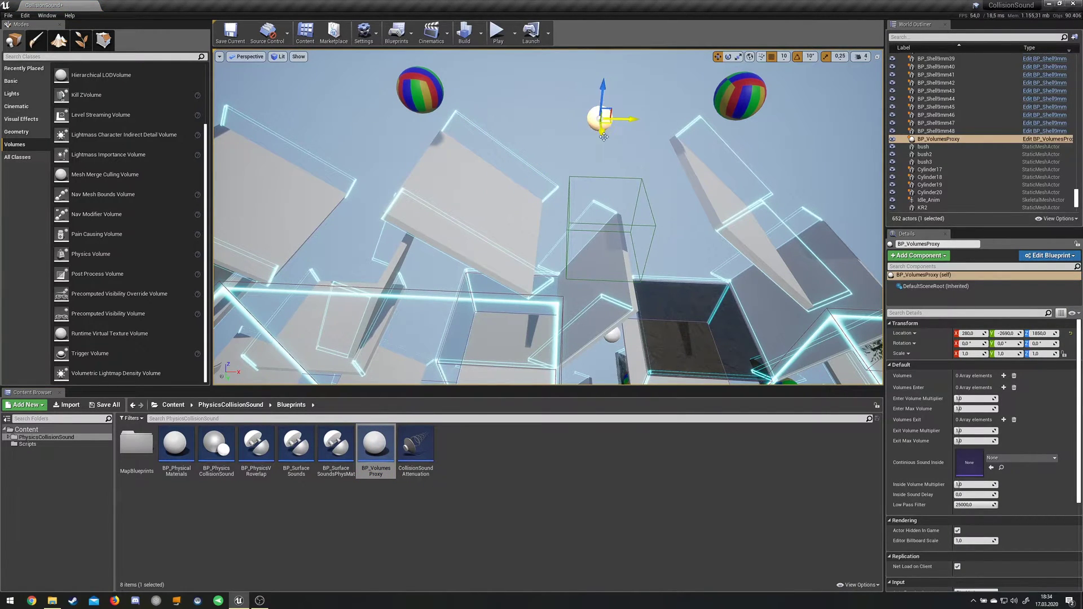
pyautogui.press('f')
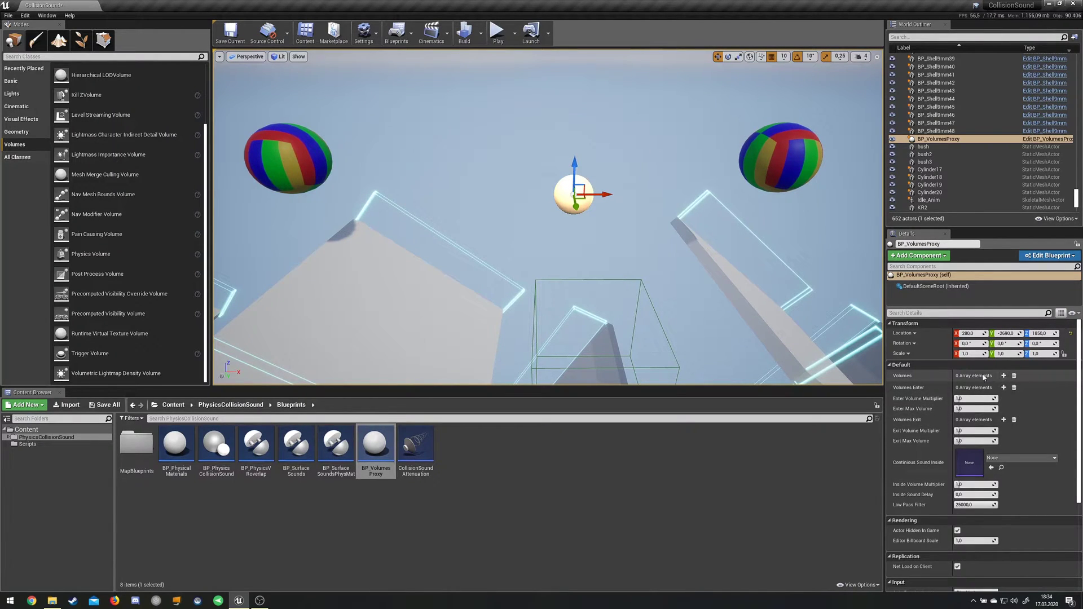
# - Add an element to the proxy's Volumes array and assign TriggerVolume3 to it
pyautogui.click(1004, 376)
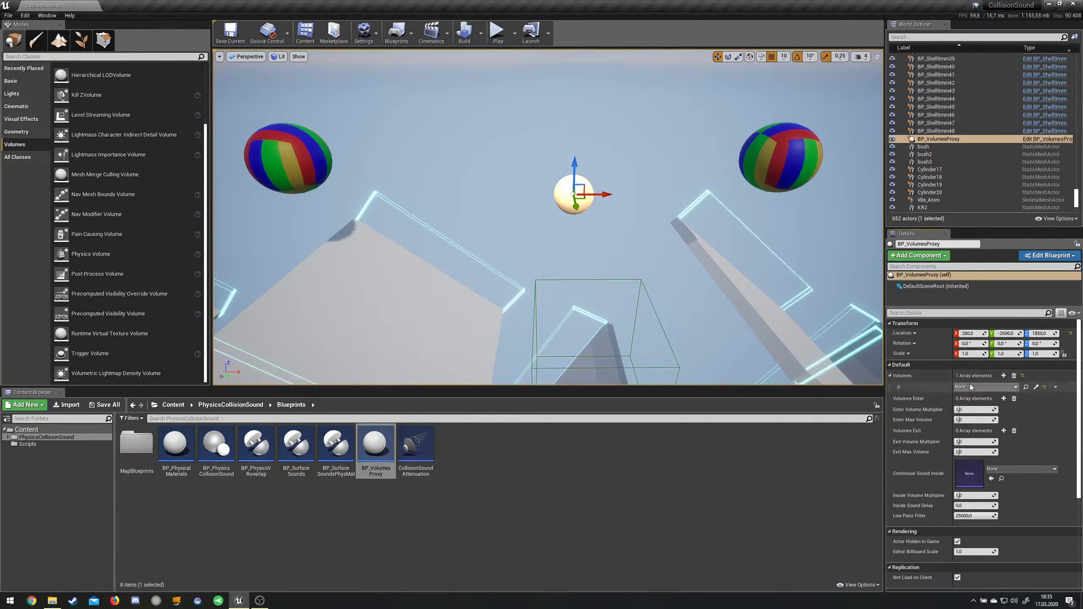
pyautogui.click(967, 388)
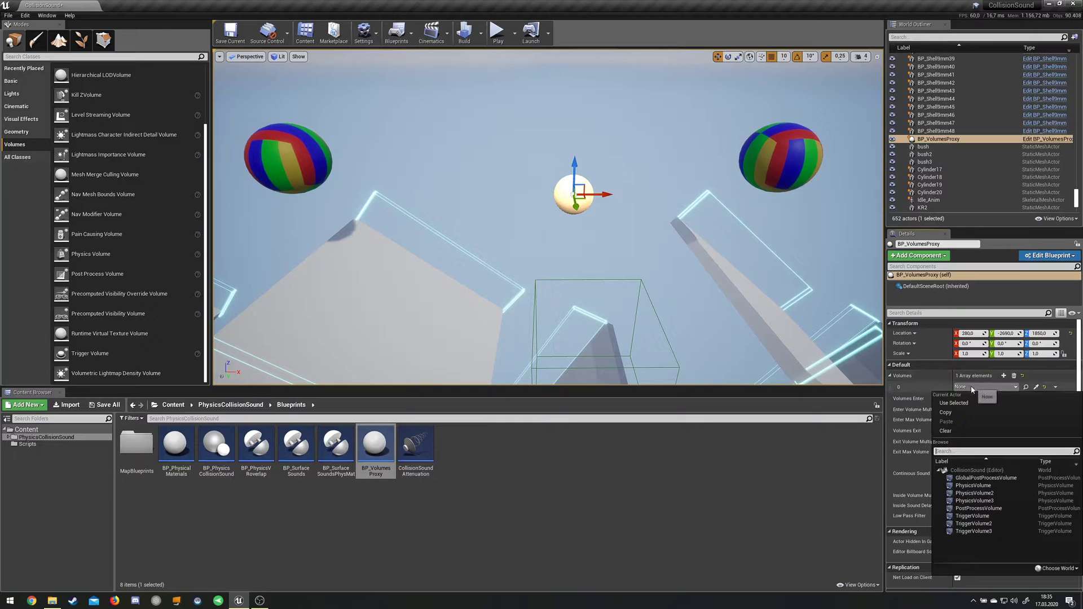
pyautogui.click(599, 278)
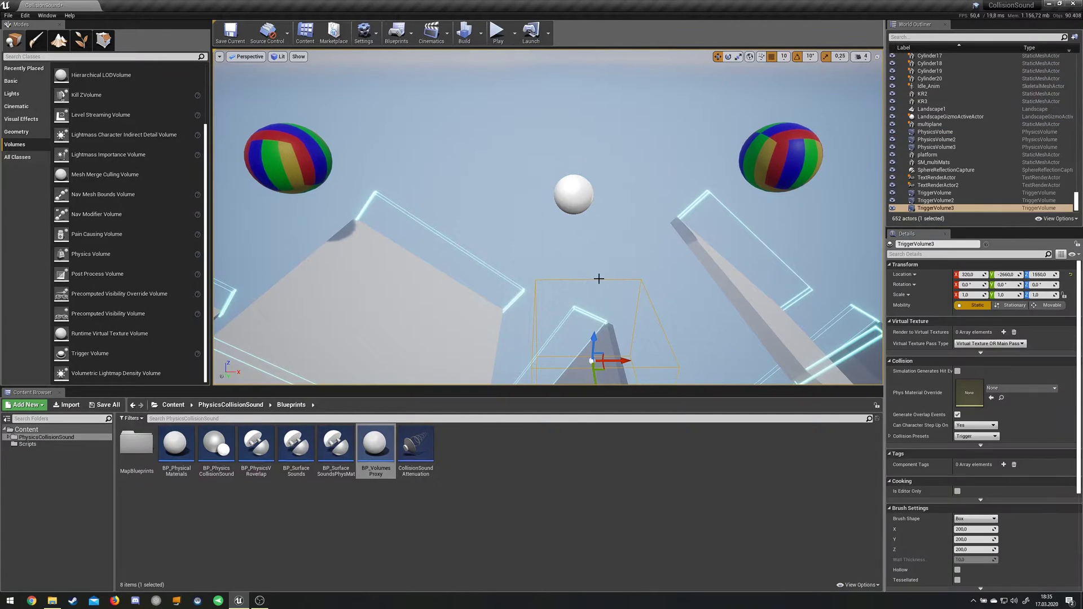
pyautogui.click(587, 190)
pyautogui.click(1004, 376)
pyautogui.click(985, 387)
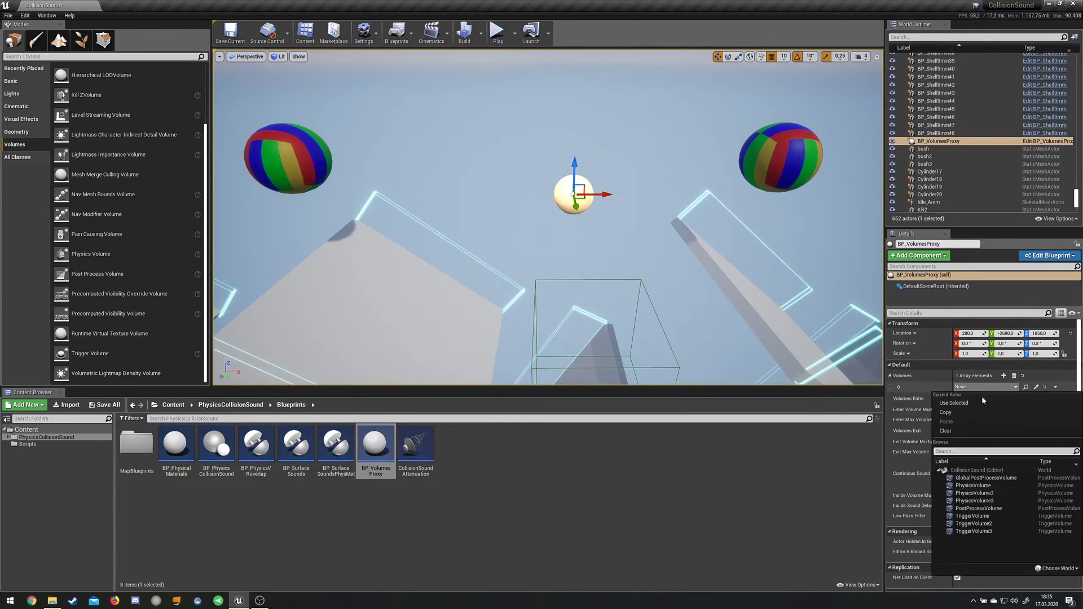
pyautogui.click(987, 531)
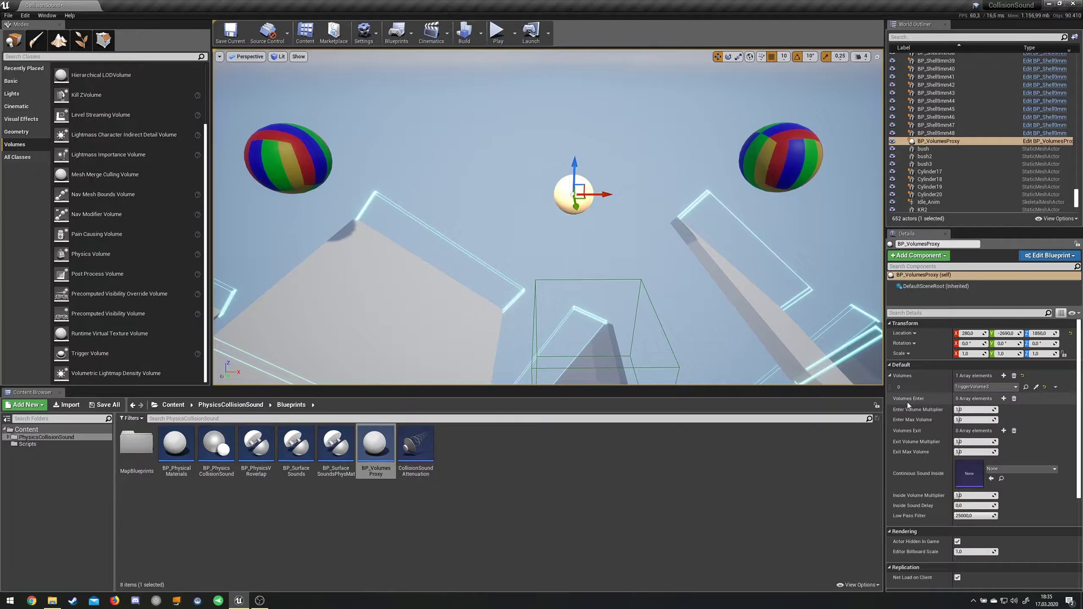
# - Add S_HitLeaves1 as the proxy's only Volumes Enter sound, discarding the extra empty entry
pyautogui.click(1004, 398)
pyautogui.click(994, 418)
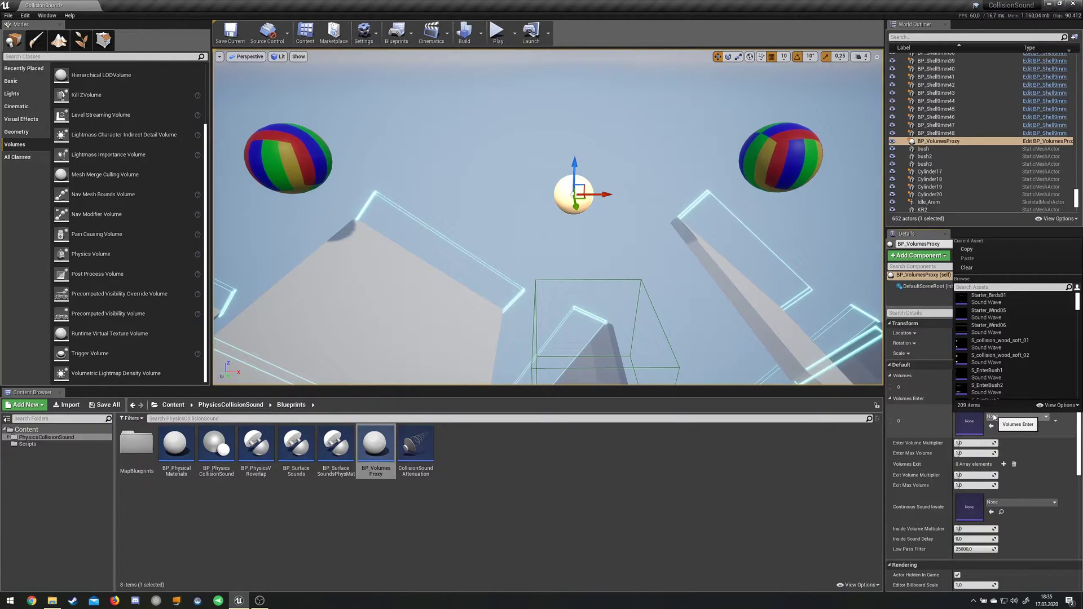
pyautogui.write('lea')
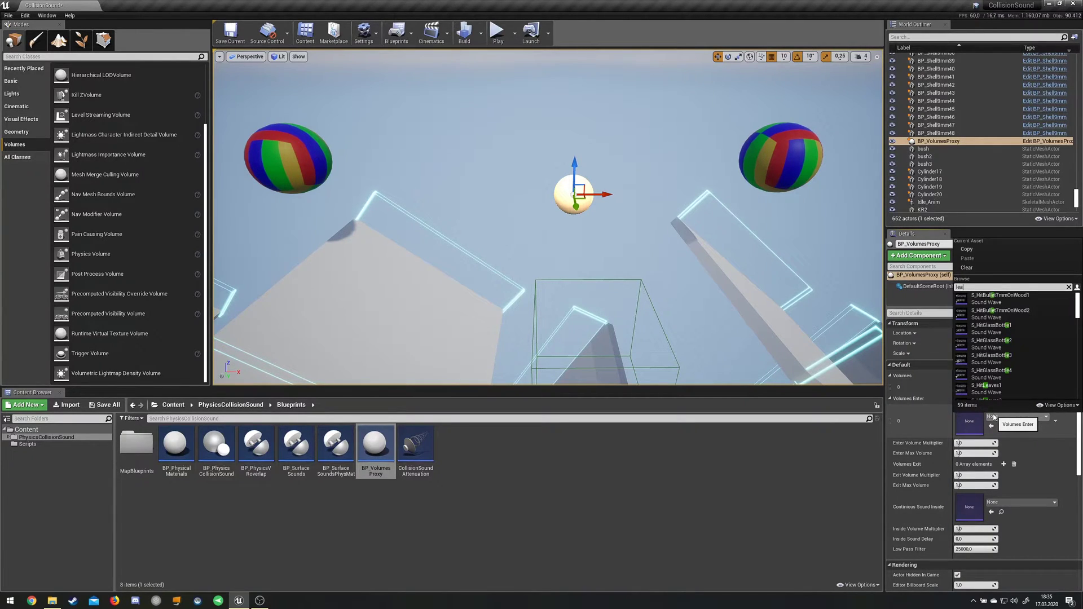
pyautogui.write('ves')
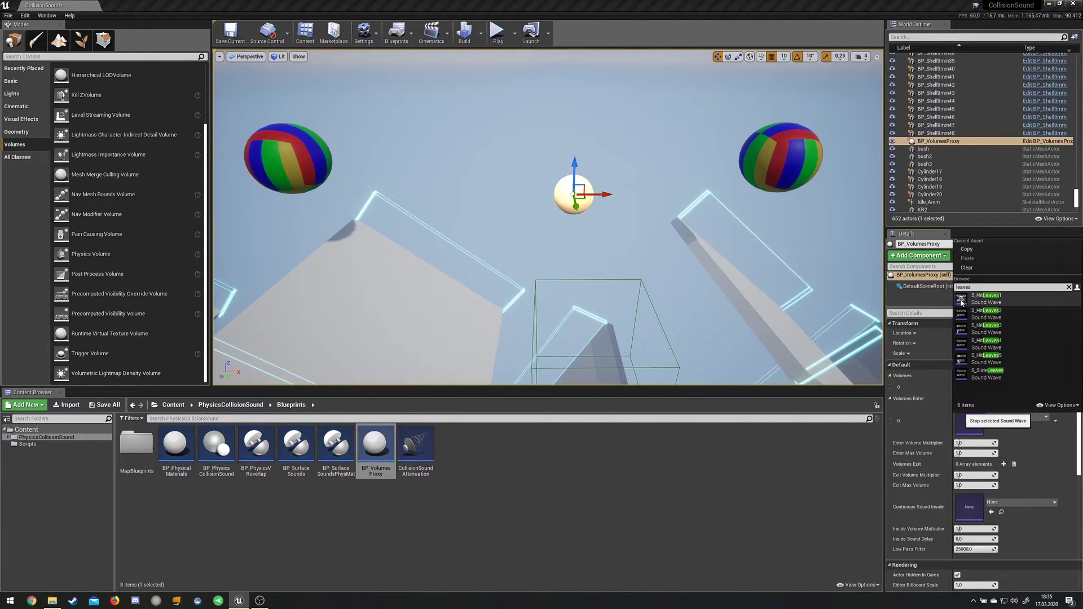
pyautogui.click(1011, 300)
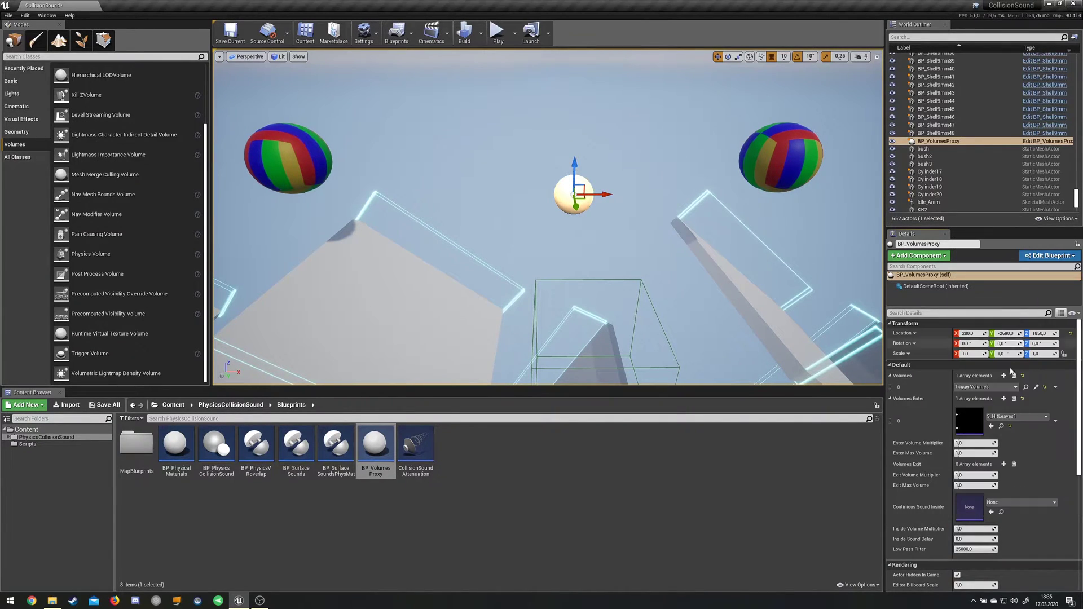
pyautogui.click(1004, 399)
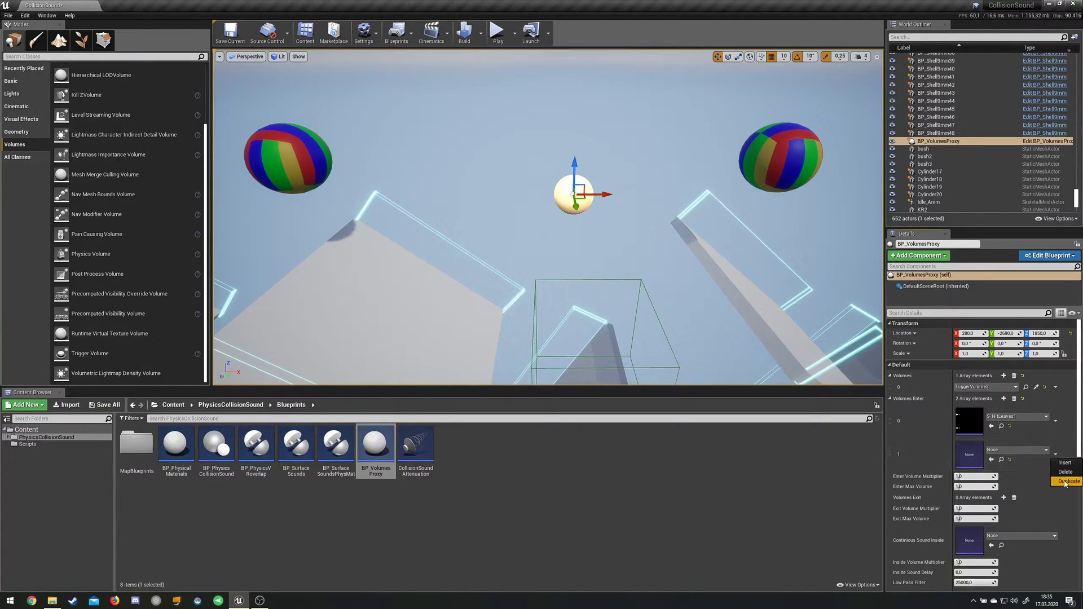
pyautogui.click(1066, 472)
# - Add a Volumes Exit element to the proxy and assign the S_HitLeaves3 sound to it
pyautogui.scroll(-3, 999, 371)
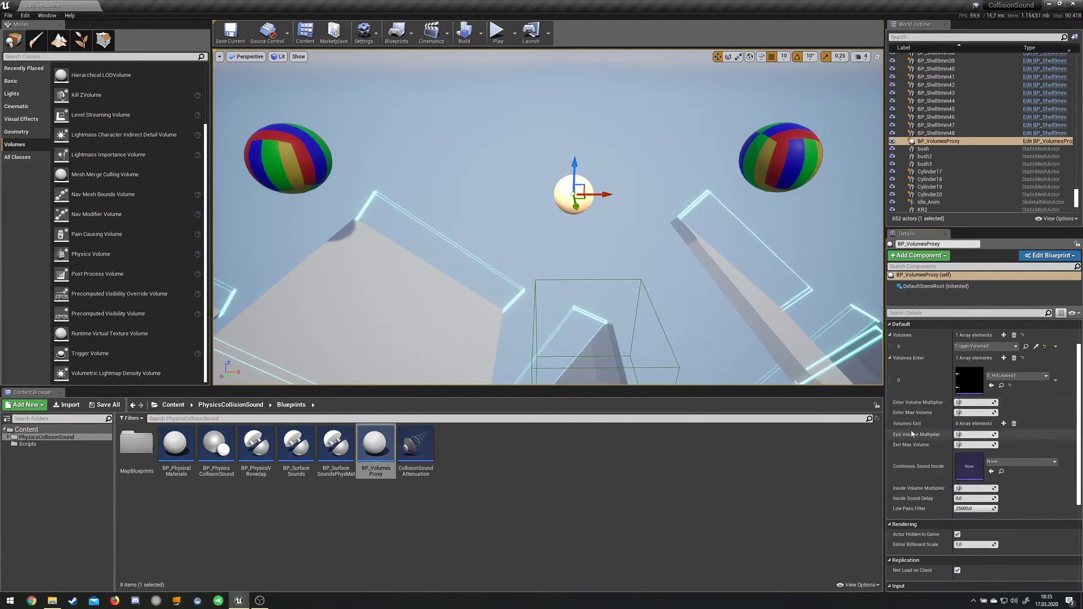
pyautogui.click(1004, 423)
pyautogui.click(1015, 442)
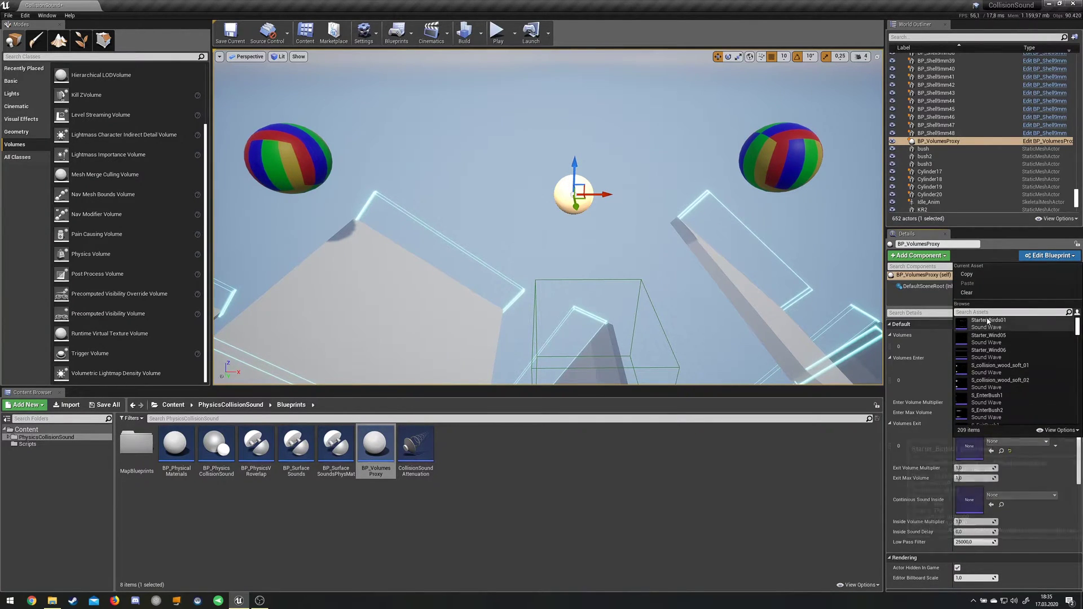
pyautogui.write('le')
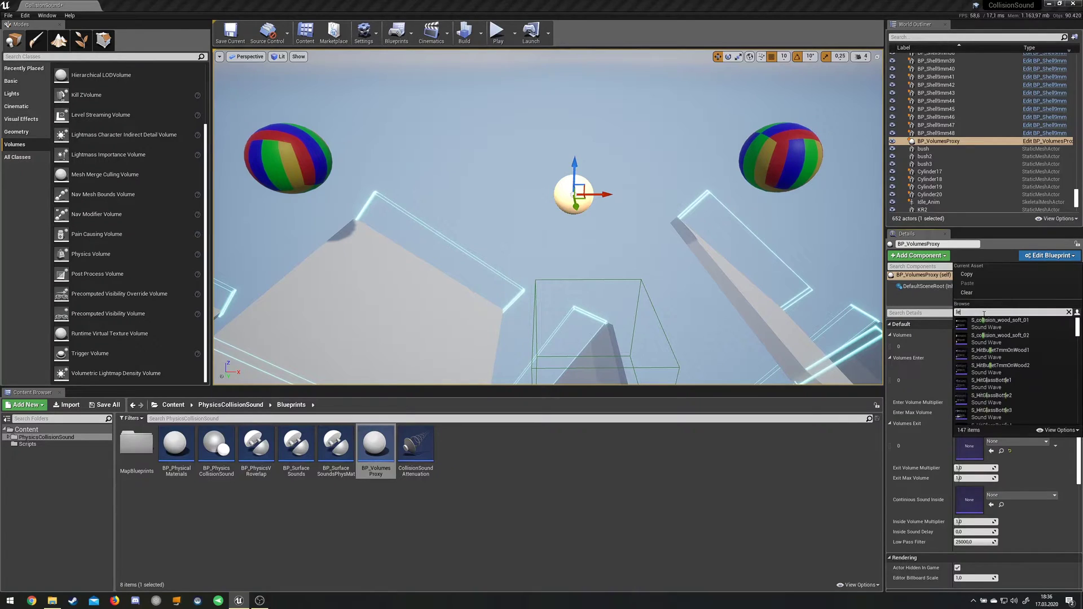
pyautogui.write('aves')
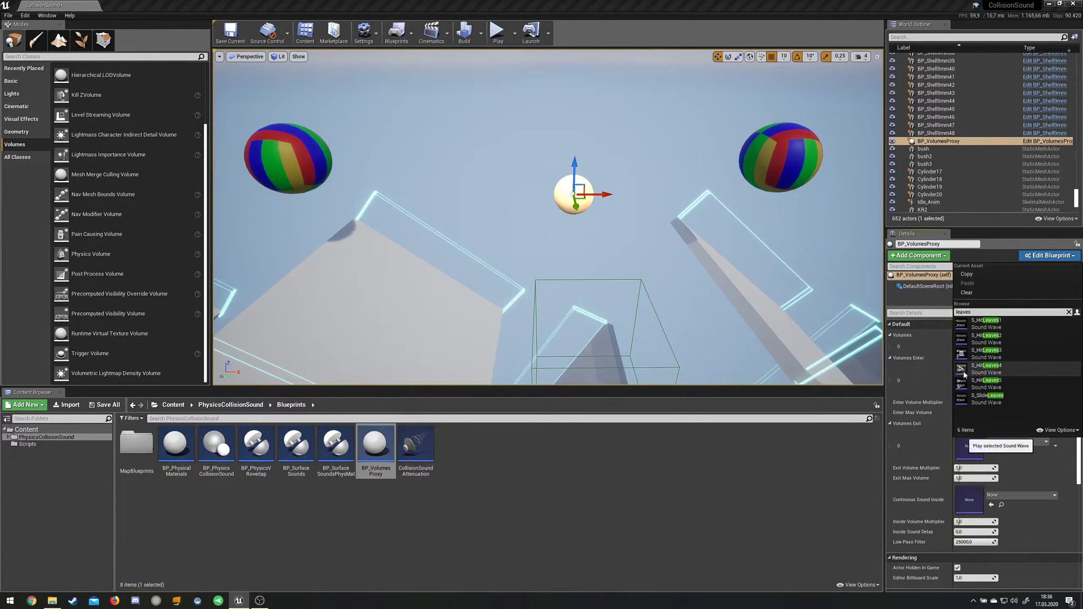
pyautogui.click(997, 355)
# - Set the proxy's Continious Sound Inside to S_InsideBush
pyautogui.scroll(-2, 948, 406)
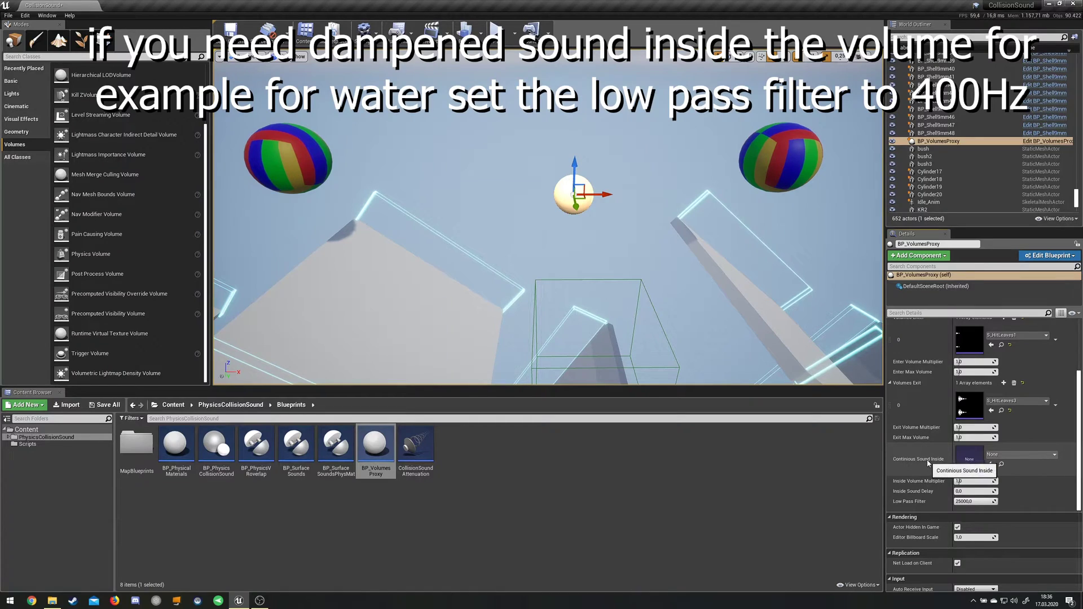
pyautogui.click(1011, 455)
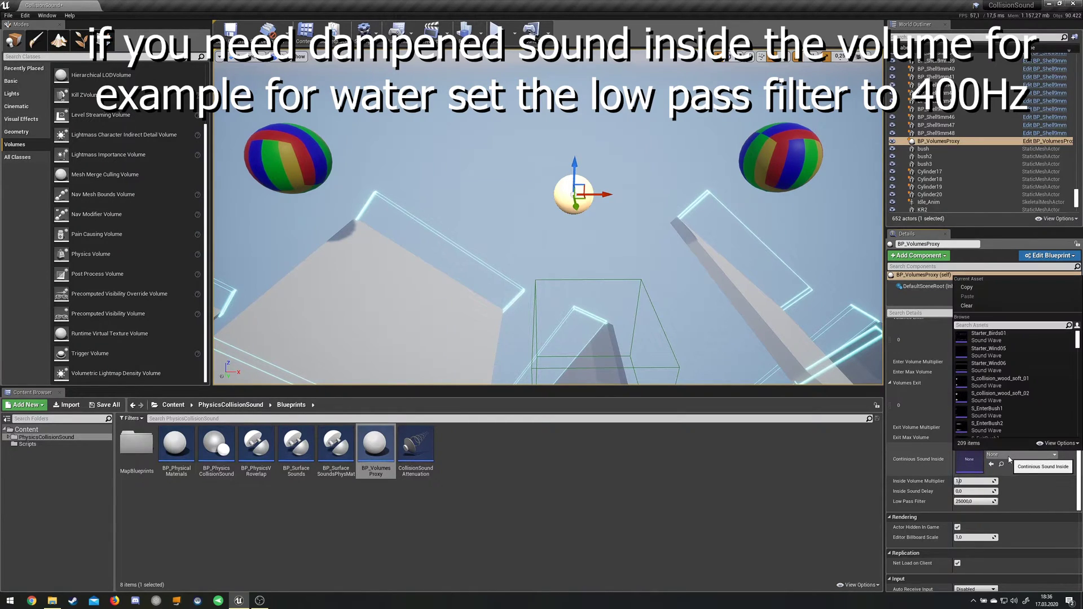
pyautogui.write('bus')
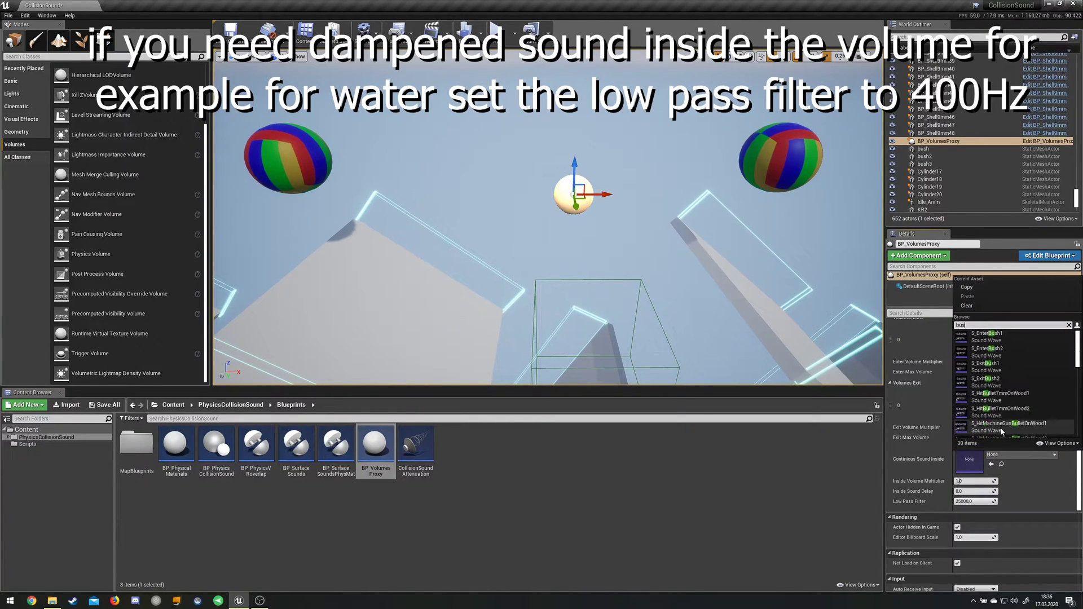
pyautogui.write('c')
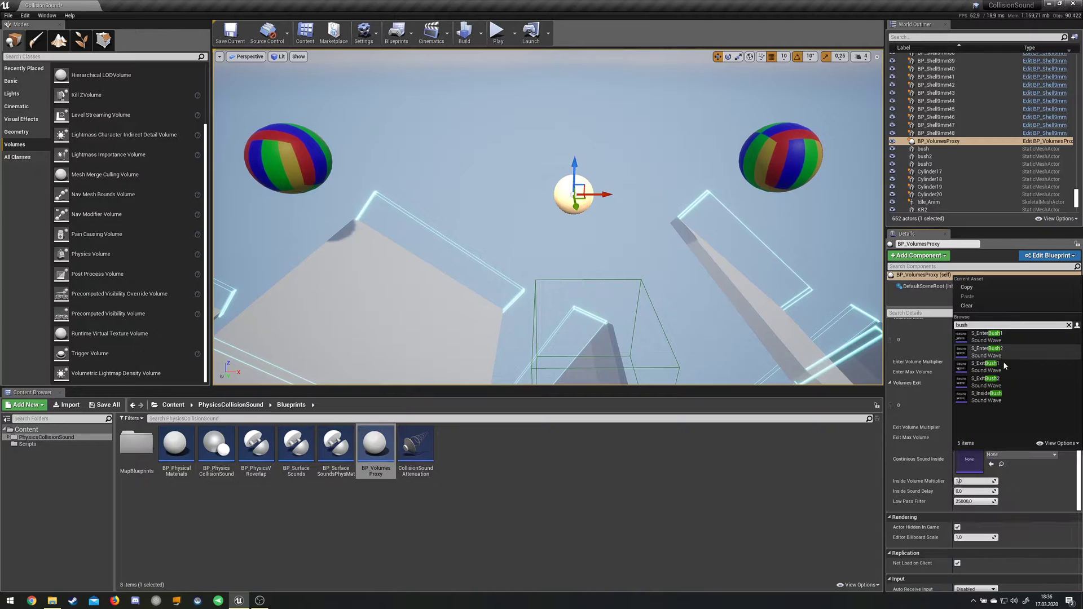
pyautogui.click(994, 397)
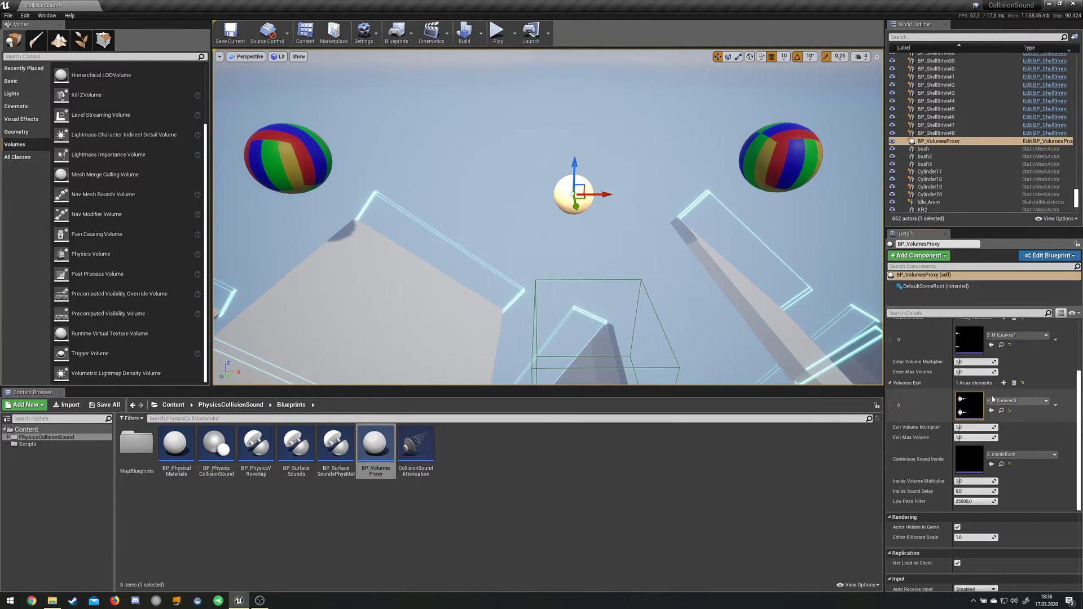
pyautogui.click(1016, 455)
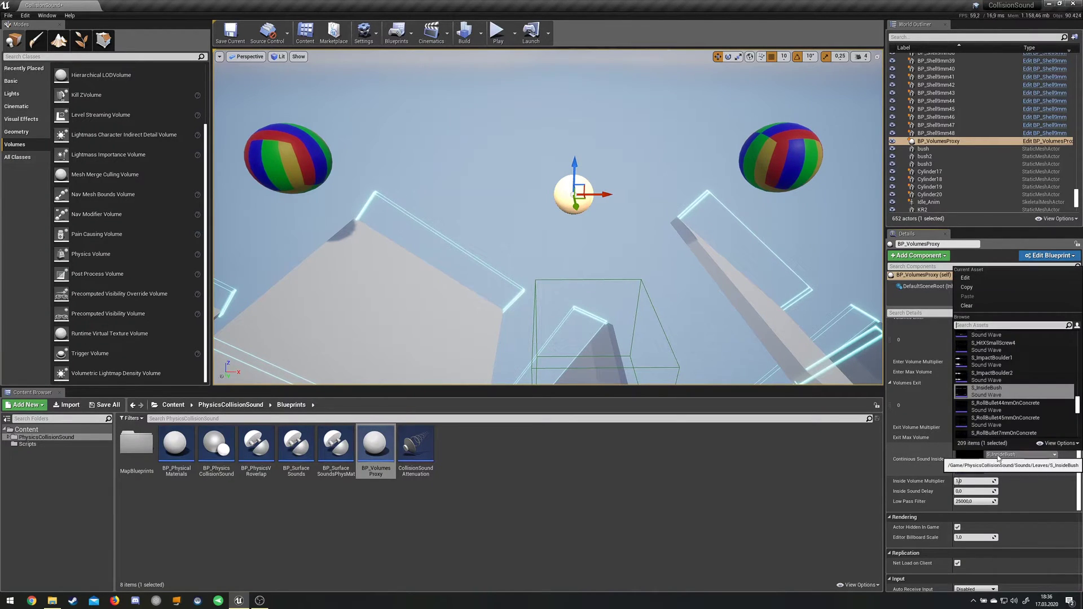
pyautogui.click(986, 395)
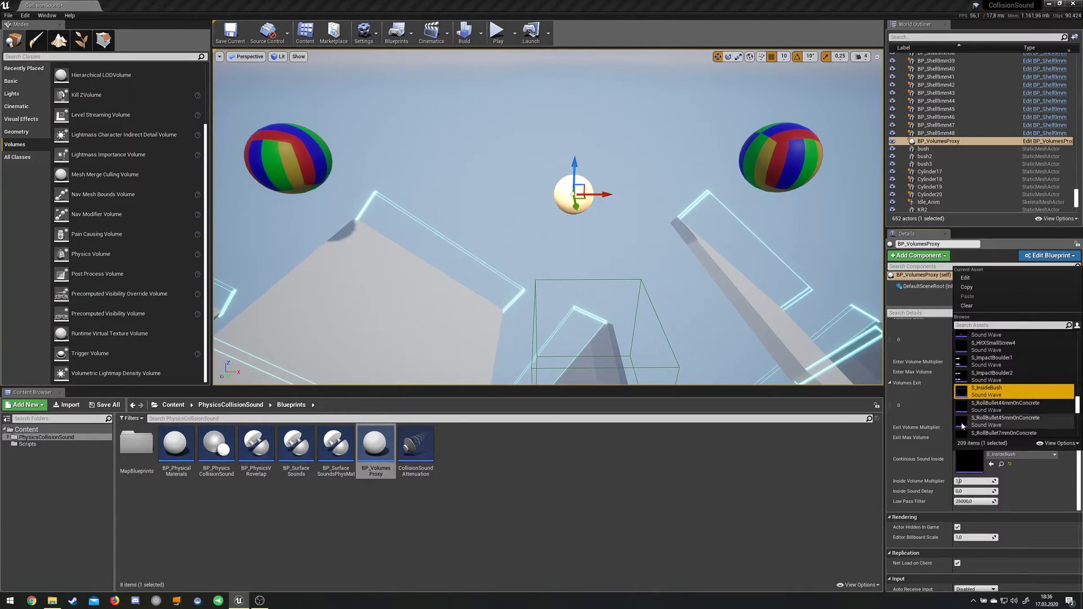
pyautogui.click(995, 454)
# - Review the proxy's volume reference and its enter, exit and inside sound settings, together with the trigger volume below it
pyautogui.moveTo(720, 310); pyautogui.dragTo(804, 204, button='right')
pyautogui.moveTo(618, 212); pyautogui.dragTo(617, 244, button='right')
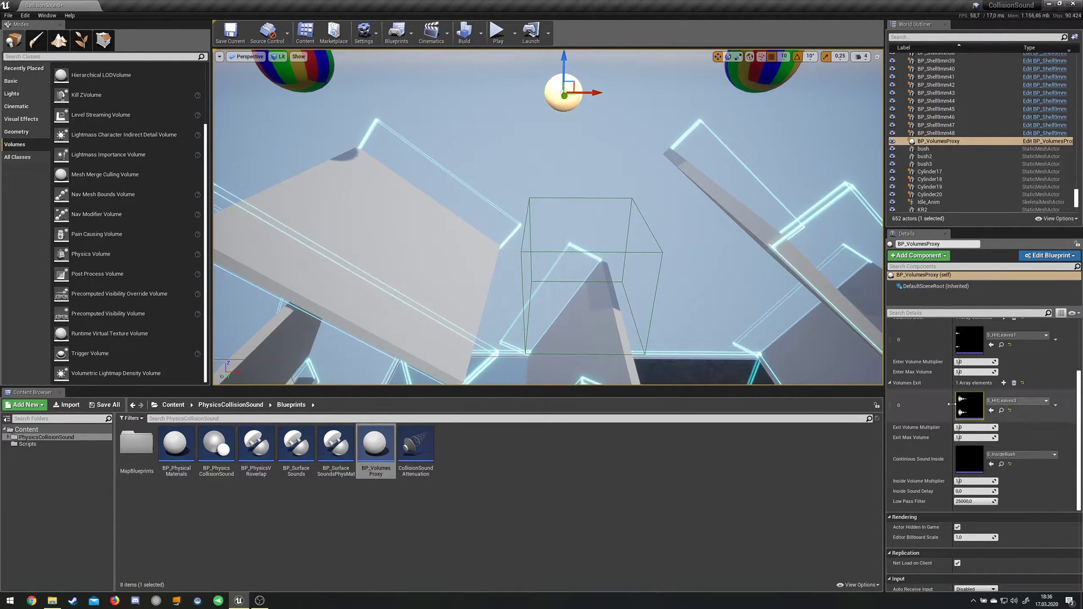
pyautogui.scroll(-1, 993, 385)
pyautogui.scroll(4, 953, 384)
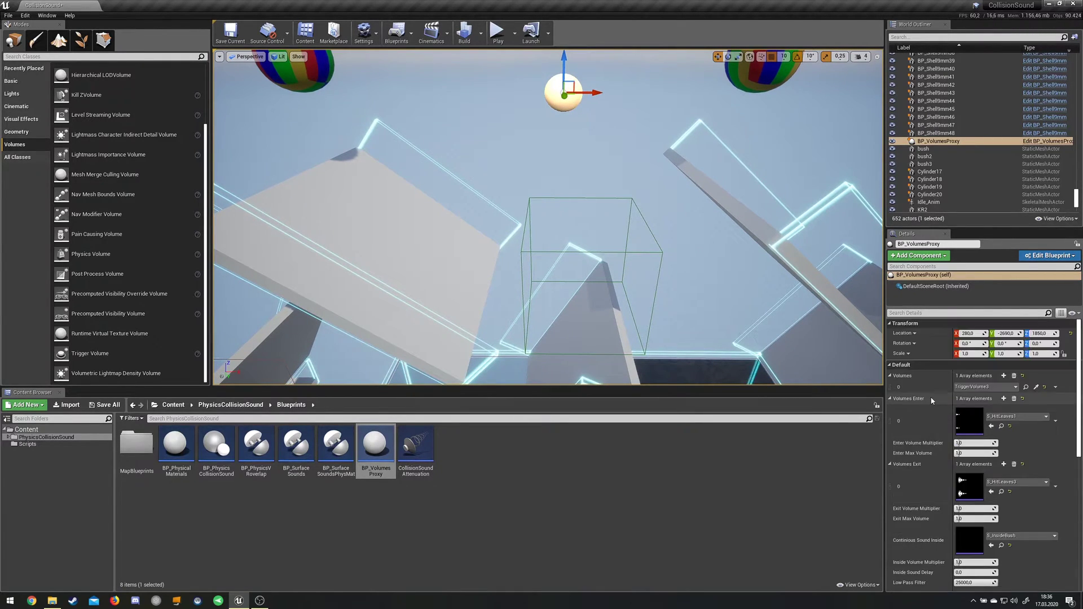
pyautogui.scroll(-2, 932, 401)
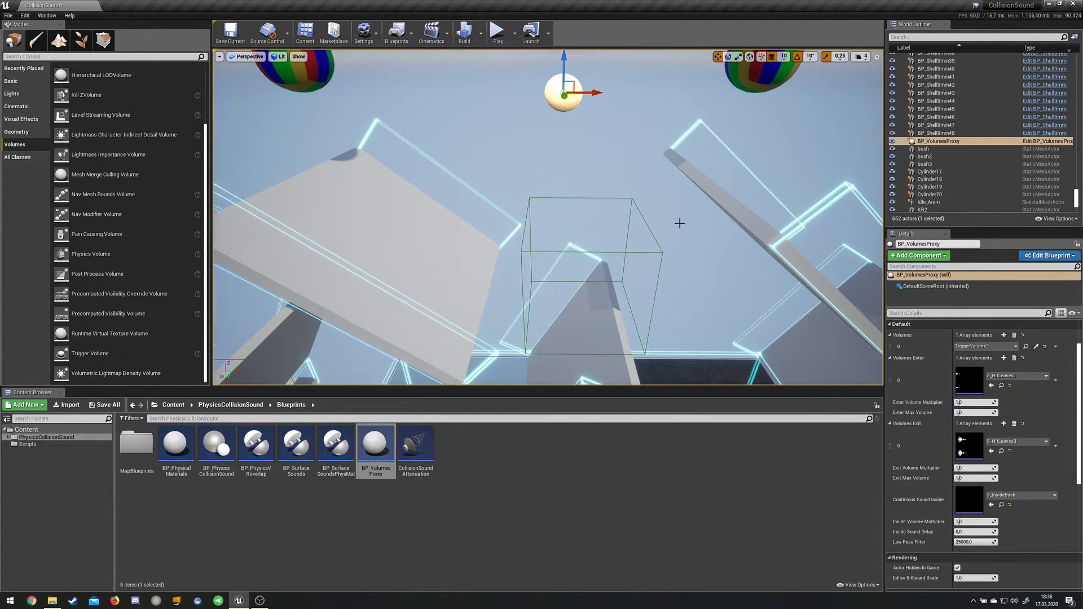
pyautogui.moveTo(679, 223); pyautogui.dragTo(696, 231, button='right')
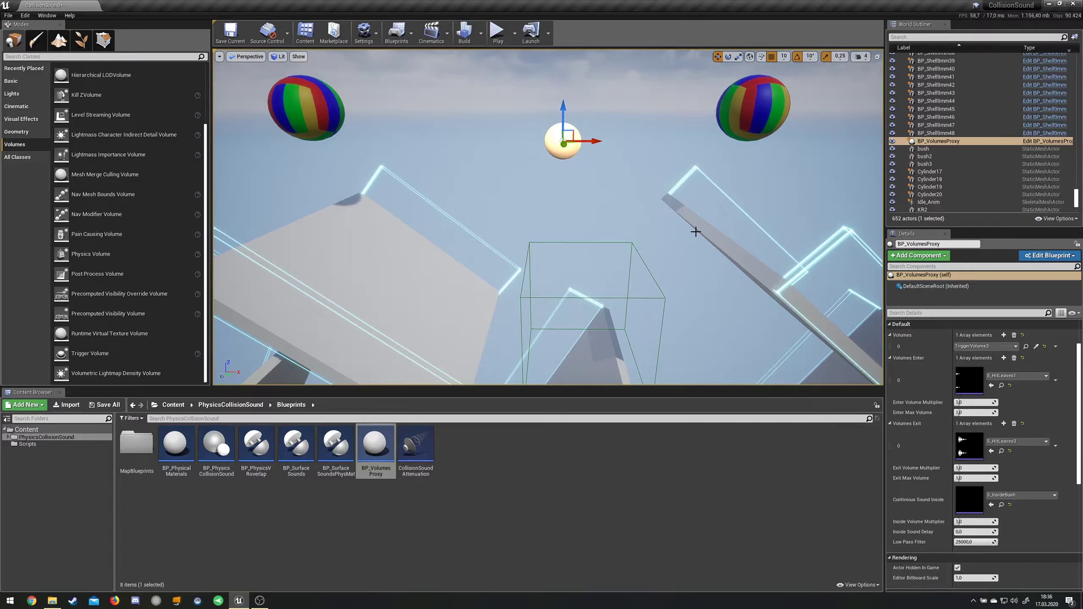
pyautogui.click(571, 136)
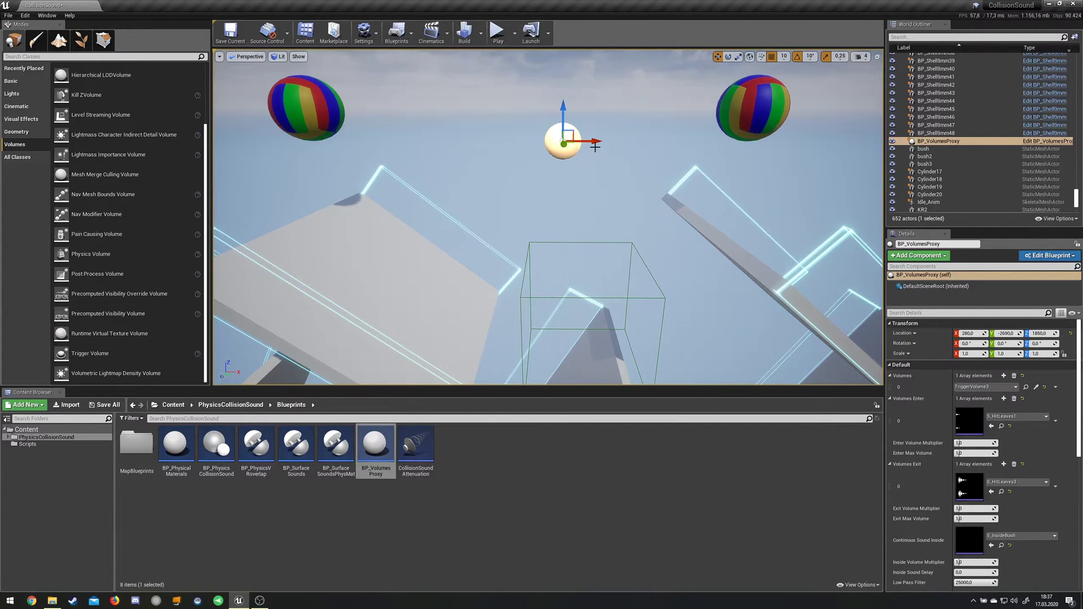
# - Play-test the level by flying to the drop area so the ball falls through the new trigger volume, and end the session
pyautogui.click(497, 33)
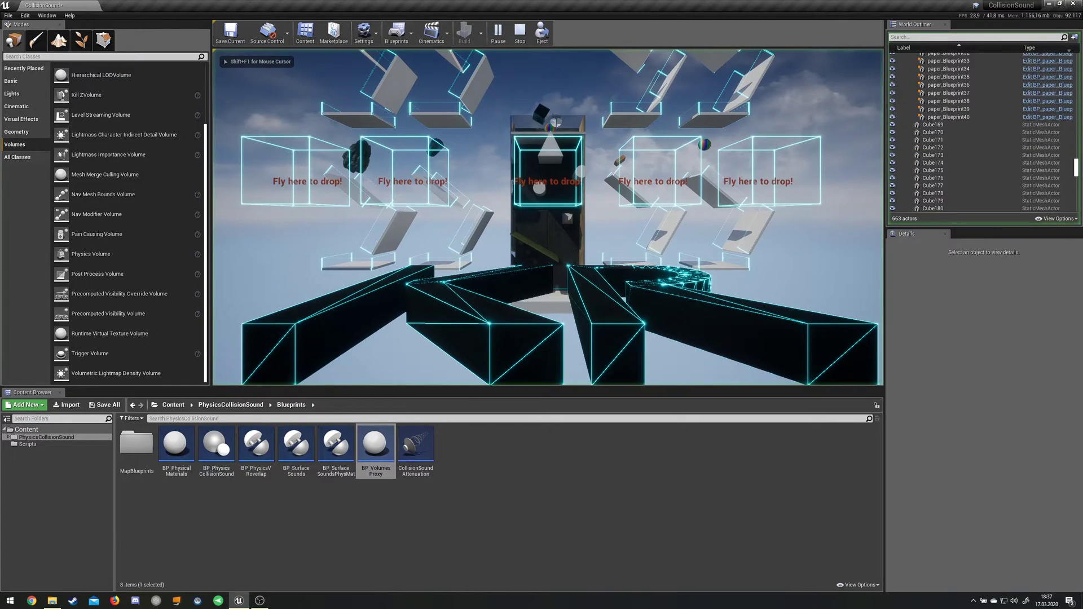
pyautogui.press('w')
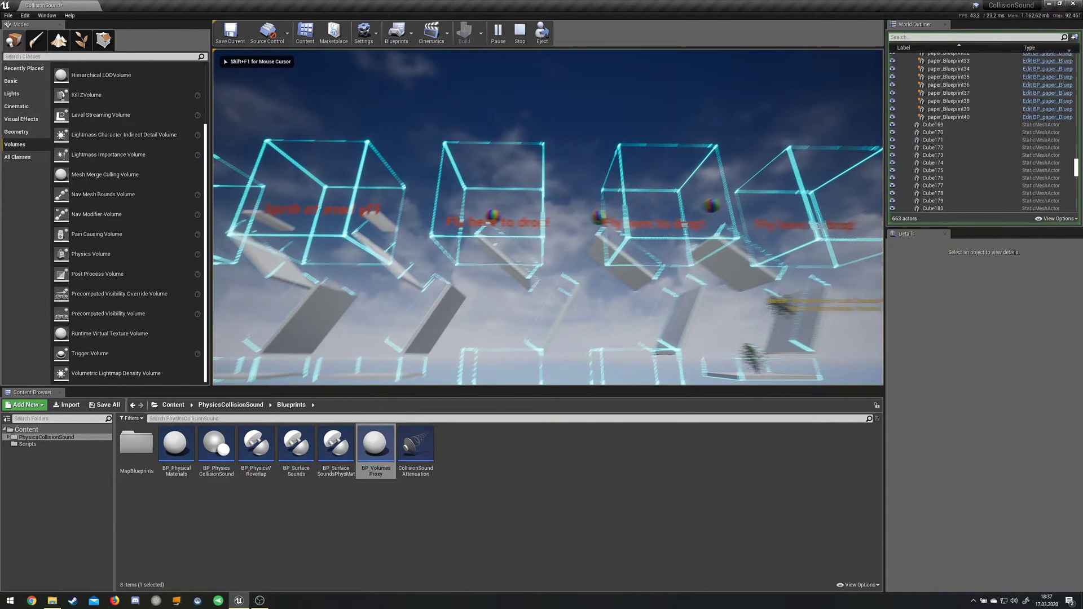
pyautogui.press('w')
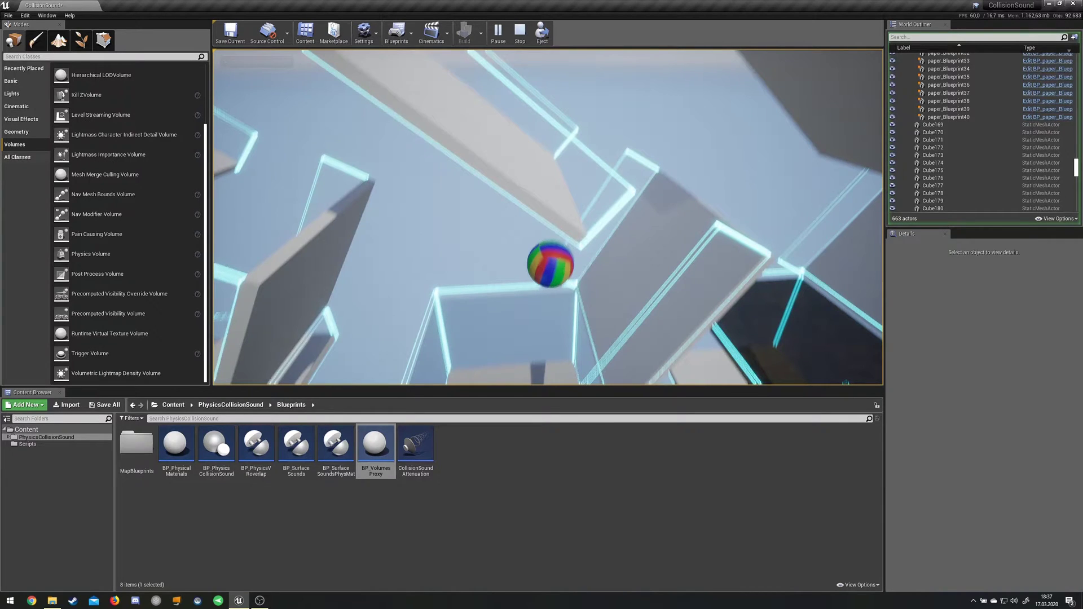
pyautogui.press('Escape')
# - Add a second Volumes element set to TriggerVolume3 on BP_LiquidProxy and play-test the ball drop
pyautogui.press('s')
pyautogui.moveTo(797, 248); pyautogui.dragTo(832, 248, button='right')
pyautogui.click(507, 190)
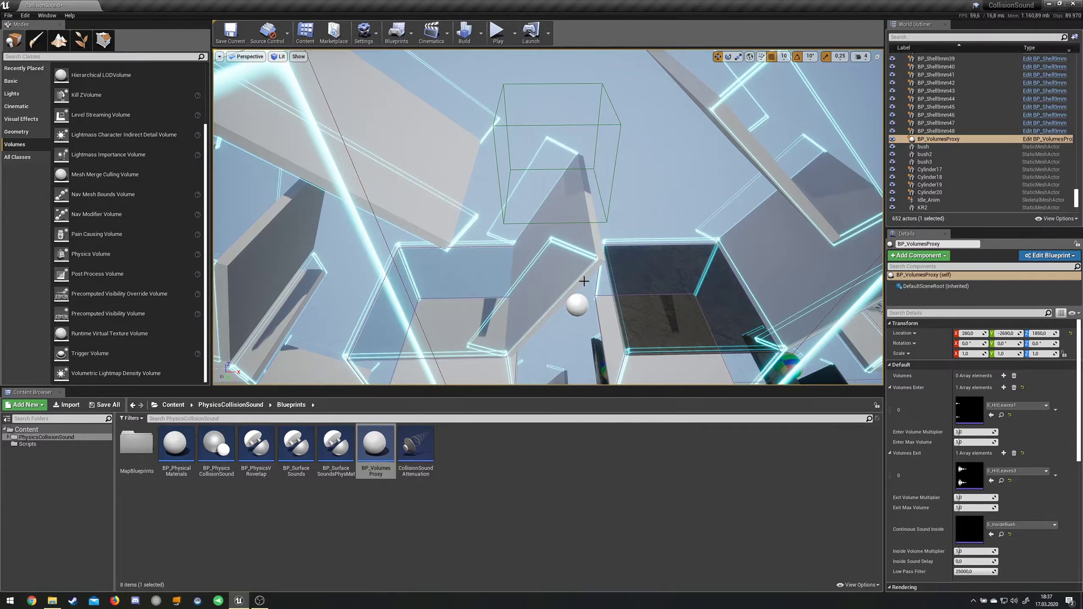
pyautogui.click(580, 299)
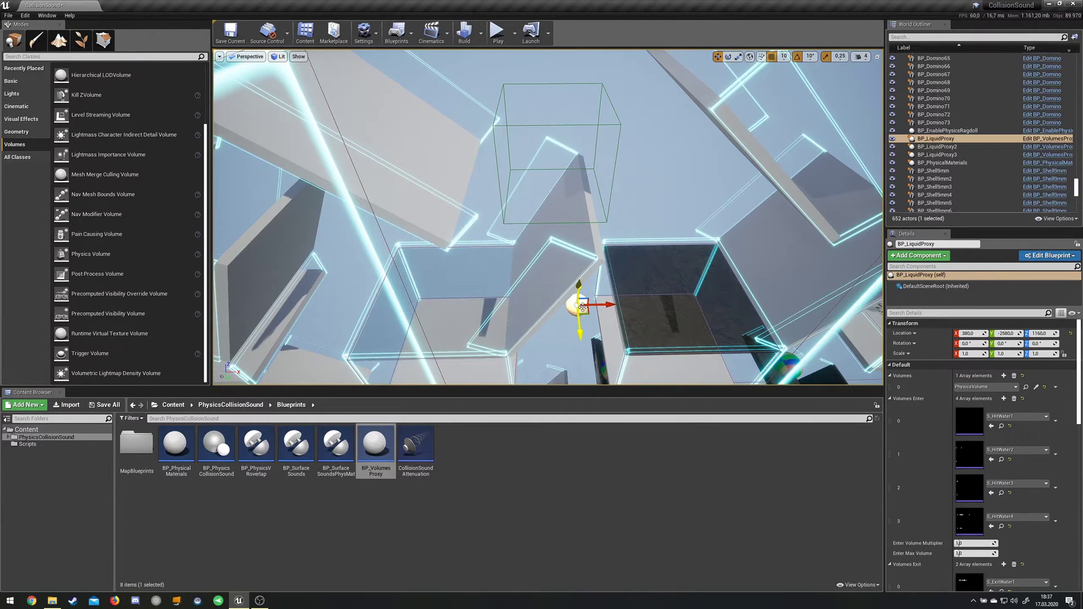
pyautogui.click(1004, 376)
pyautogui.click(986, 397)
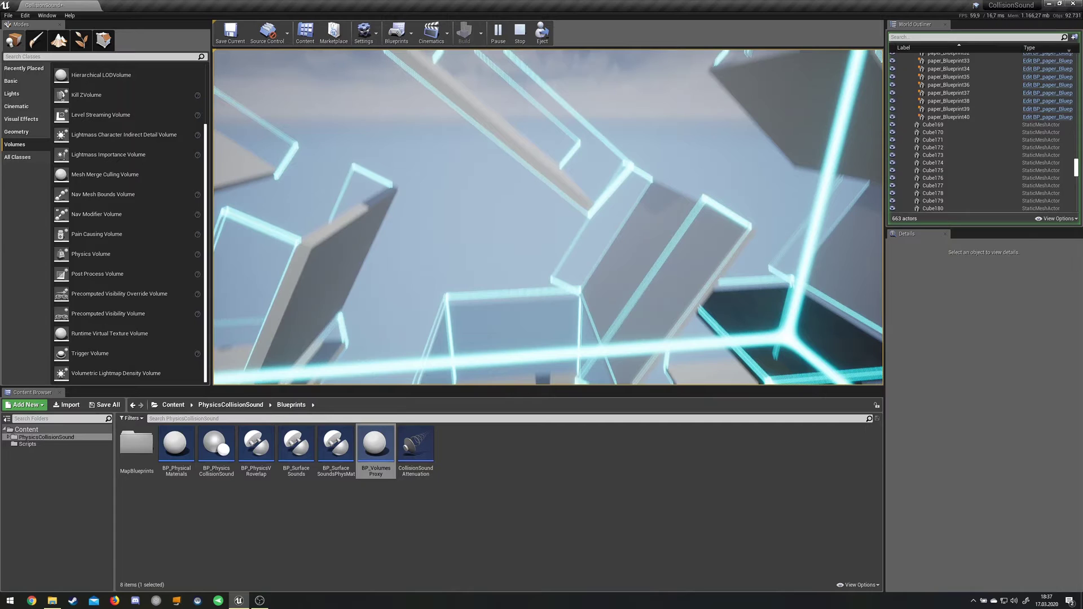
pyautogui.press('Escape')
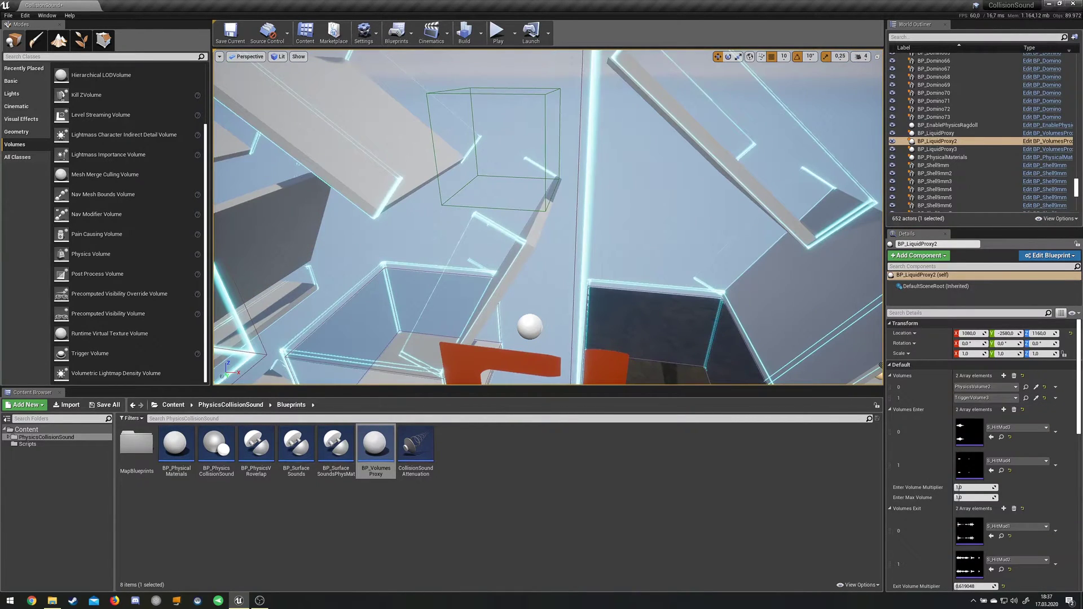
# - Remove the TriggerVolume3 element from BP_LiquidProxy's Volumes and play-test the ball drop again
pyautogui.doubleClick(935, 133)
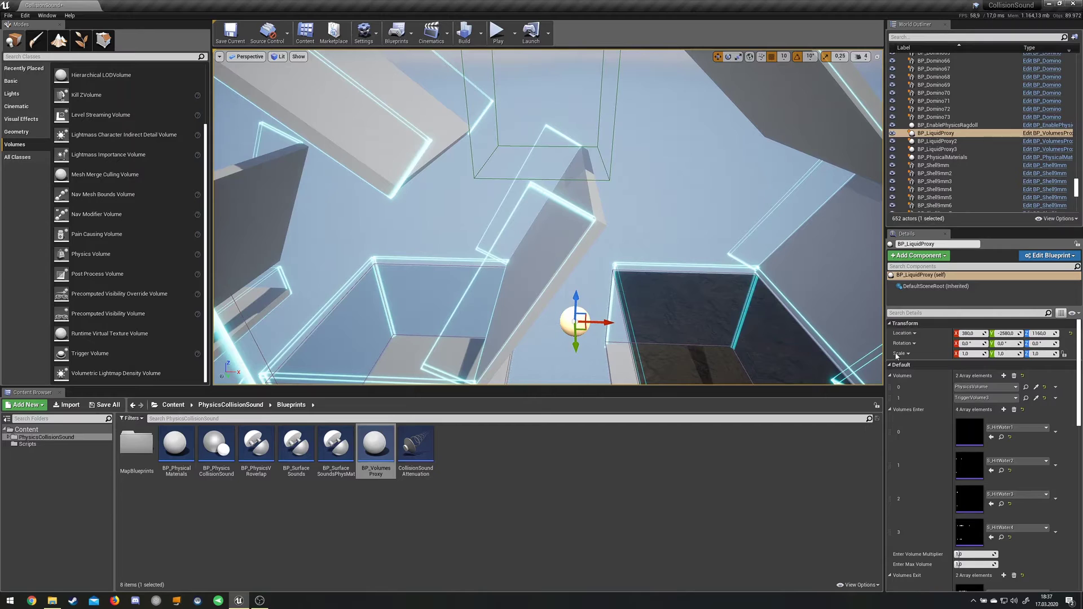
pyautogui.click(997, 400)
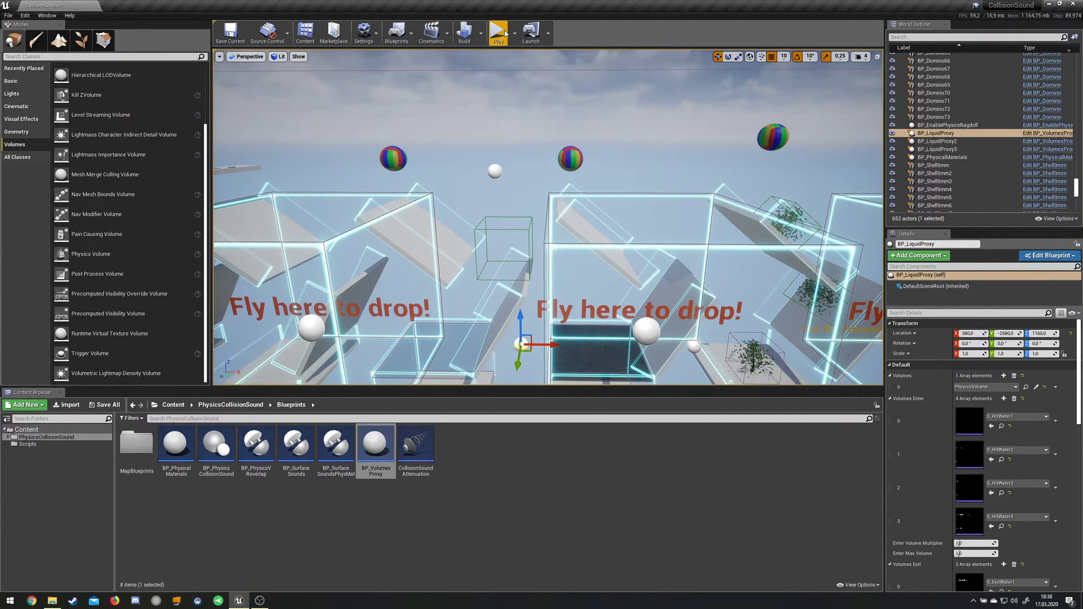
pyautogui.click(499, 32)
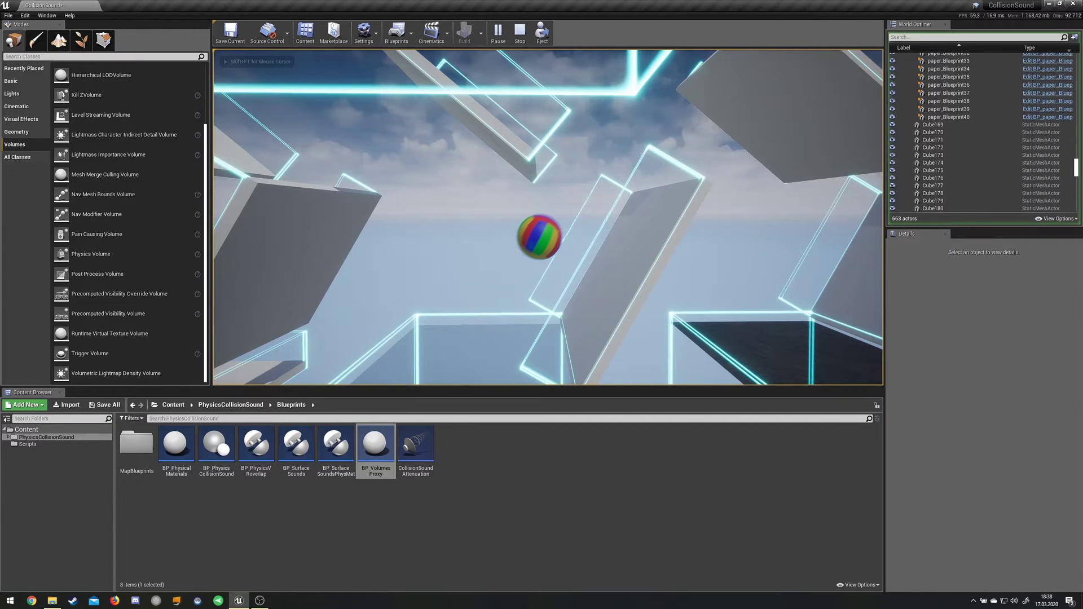
pyautogui.press('Escape')
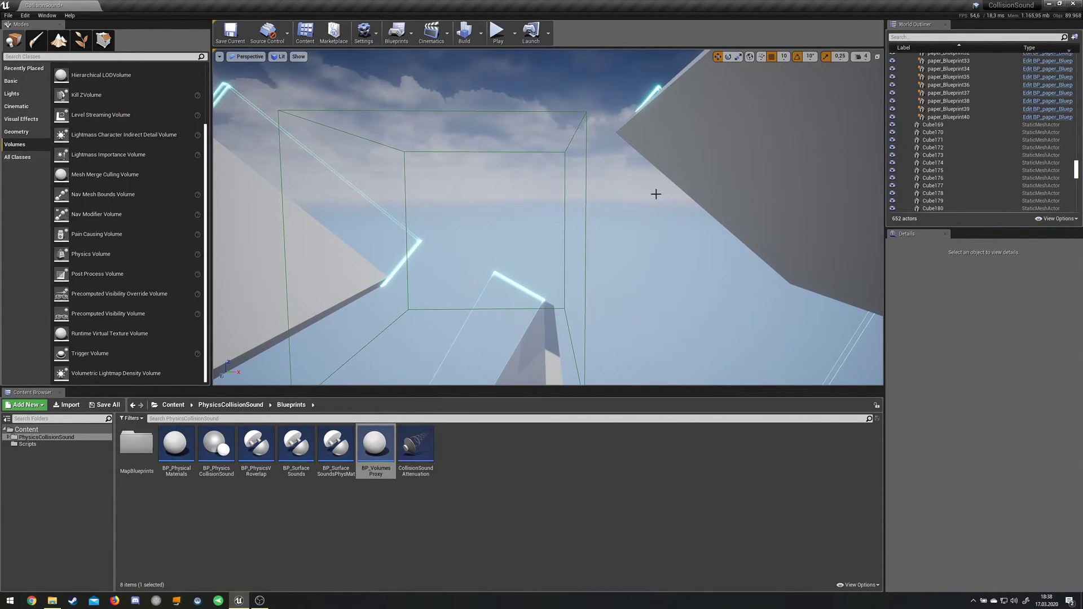
pyautogui.click(585, 227)
pyautogui.press('Delete')
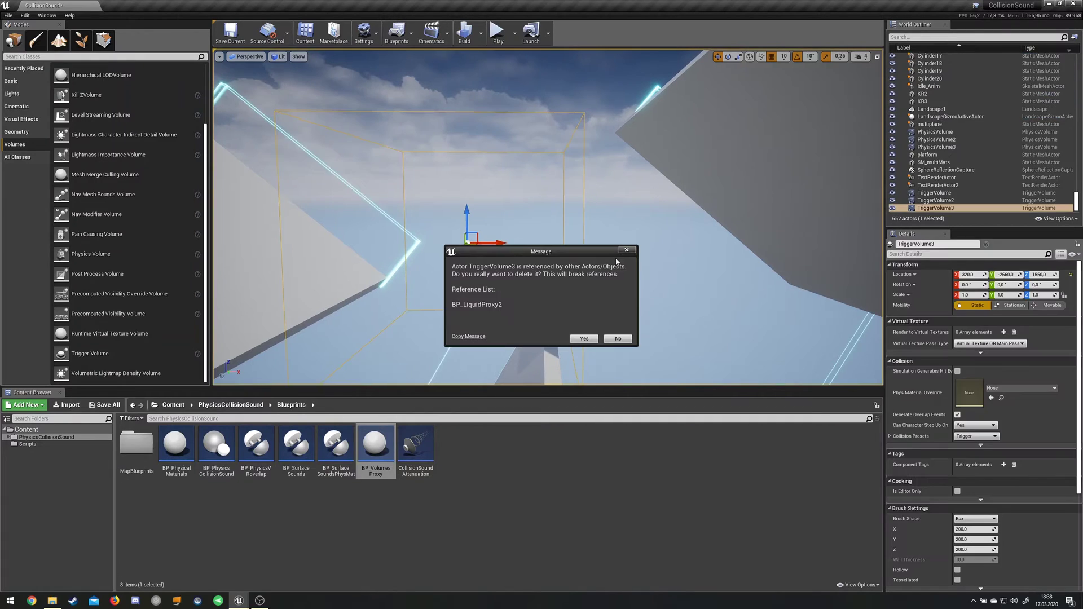
pyautogui.click(620, 339)
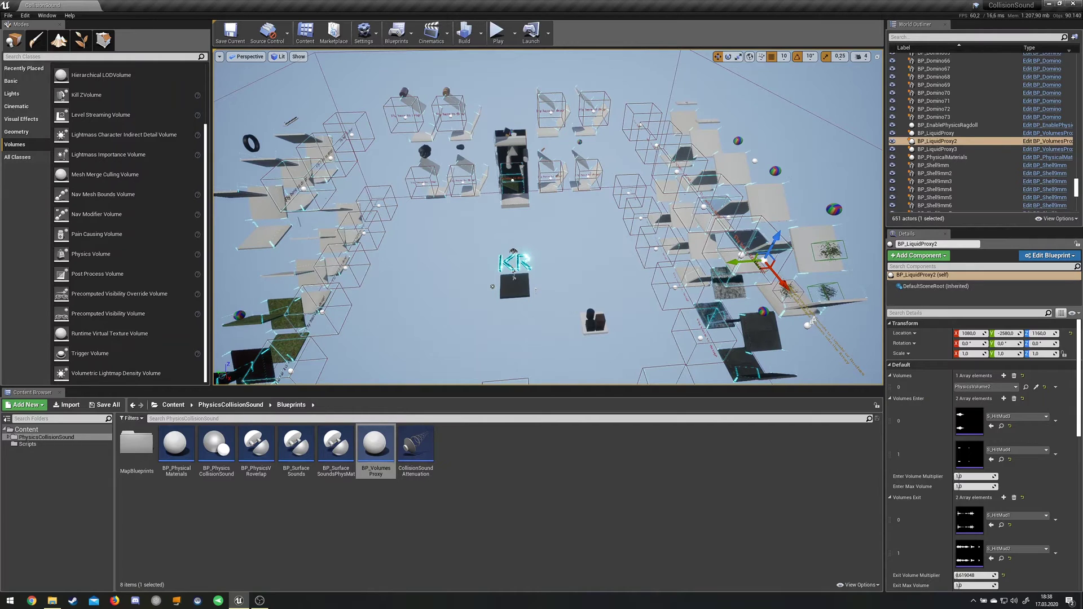
pyautogui.moveTo(549, 217); pyautogui.dragTo(555, 203, button='right')
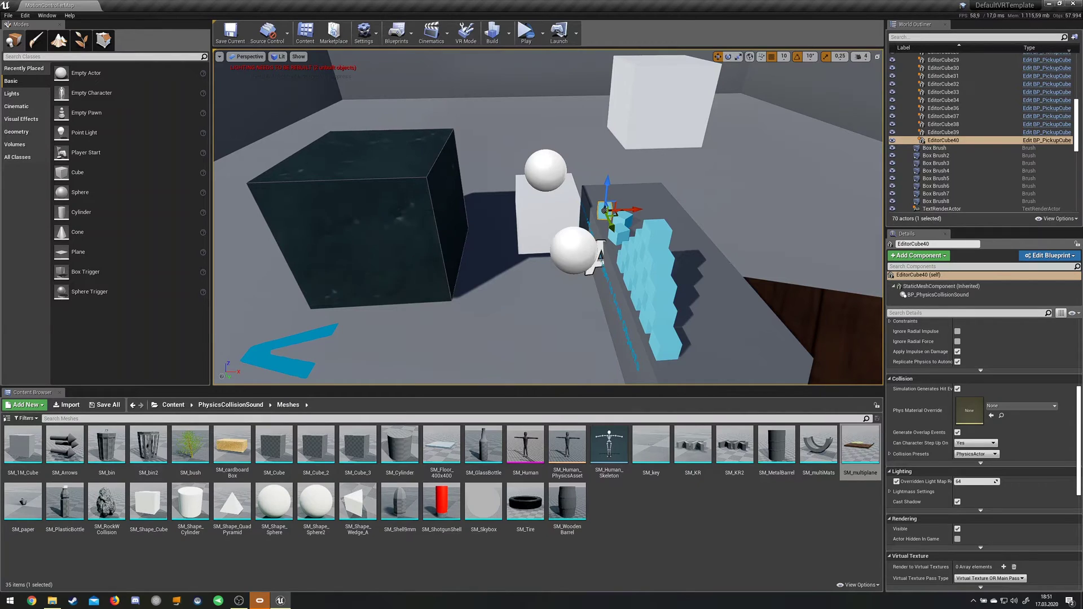
# - Look around the VR template level's cubes and spheres and start a play session
pyautogui.moveTo(400, 219); pyautogui.dragTo(711, 234, button='right')
pyautogui.press('w')
pyautogui.press('s')
pyautogui.press('d')
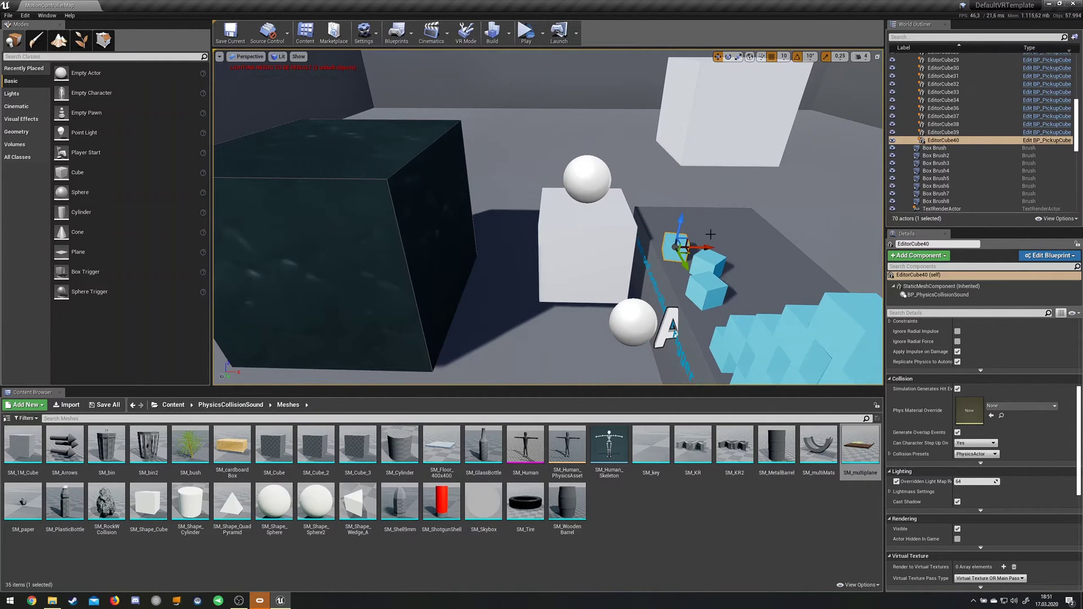
pyautogui.click(526, 31)
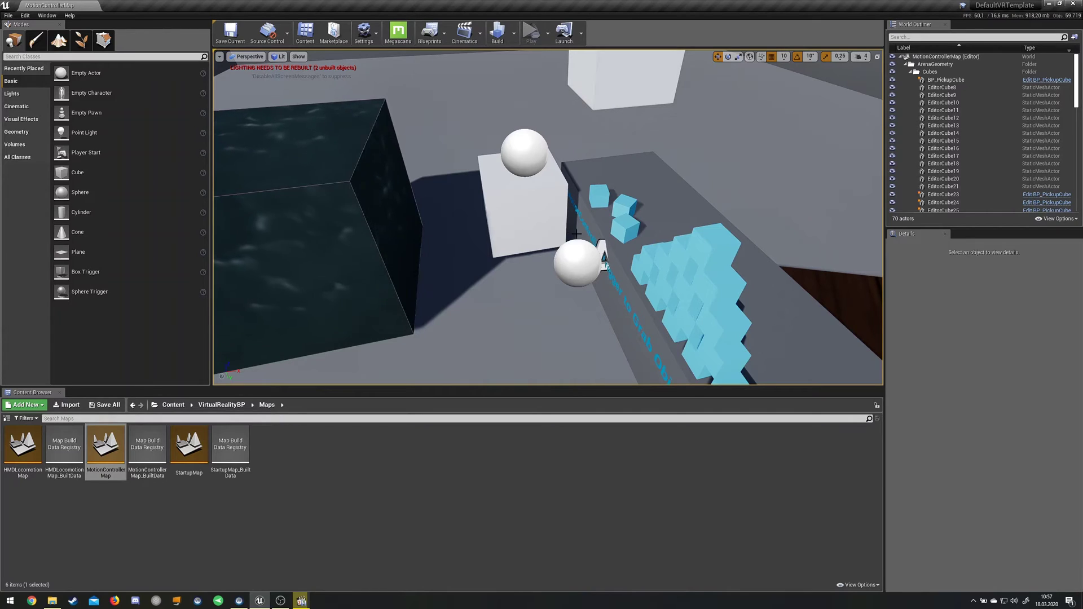
# - Select the white cube beneath the sphere and inspect its BP_PhysicsVRoverlap component
pyautogui.moveTo(576, 261); pyautogui.dragTo(567, 258, button='right')
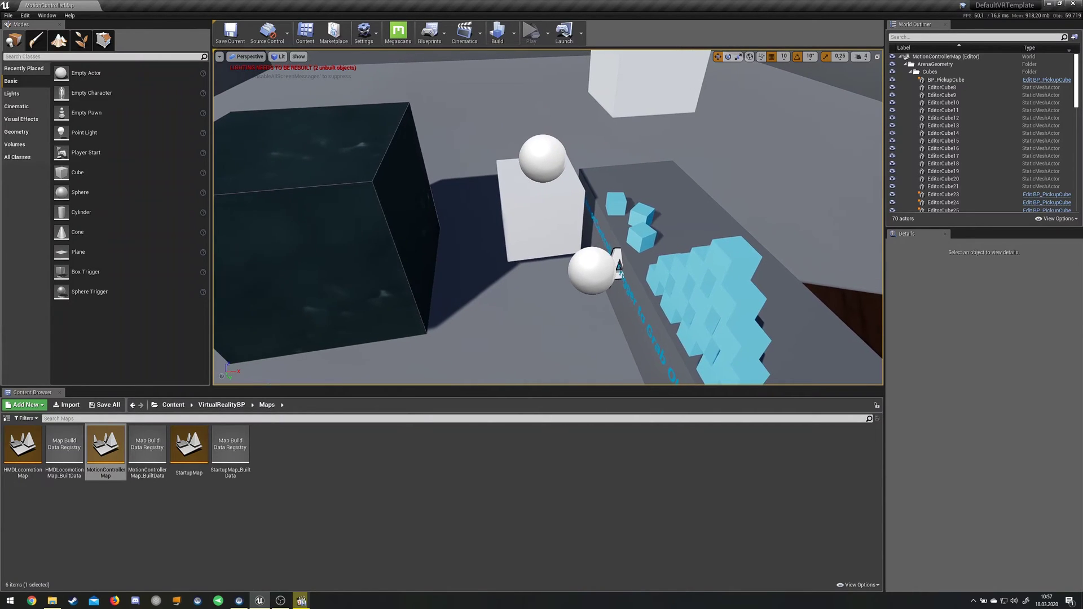
pyautogui.click(549, 230)
pyautogui.click(965, 296)
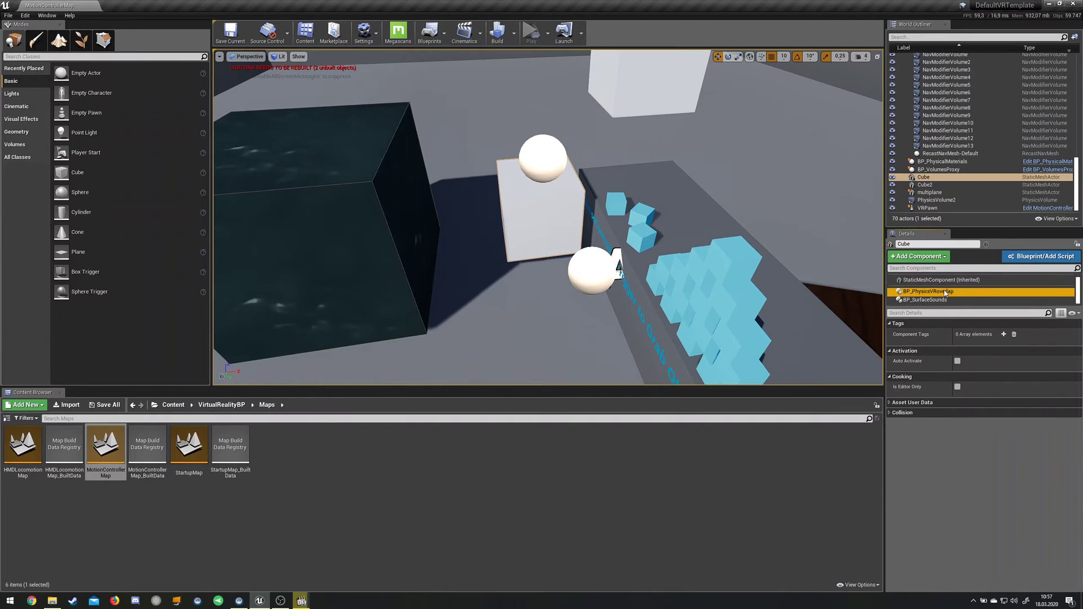
# - Browse to the PhysicsCollisionSound Blueprints folder and locate the BP_PhysicsVRoverlap blueprint
pyautogui.click(173, 404)
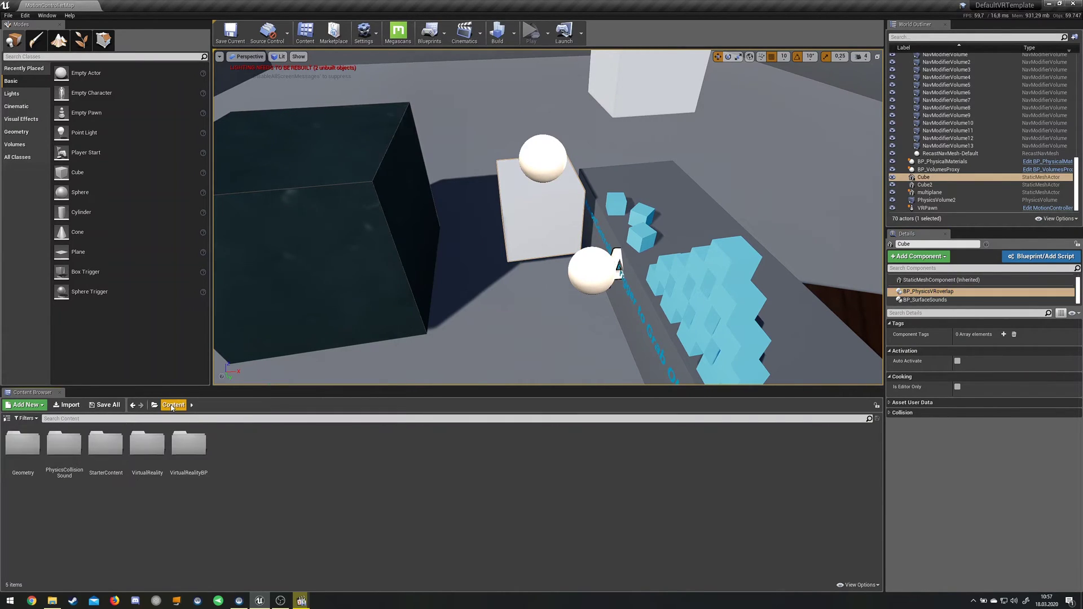
pyautogui.click(65, 452)
pyautogui.doubleClick(65, 456)
pyautogui.doubleClick(65, 448)
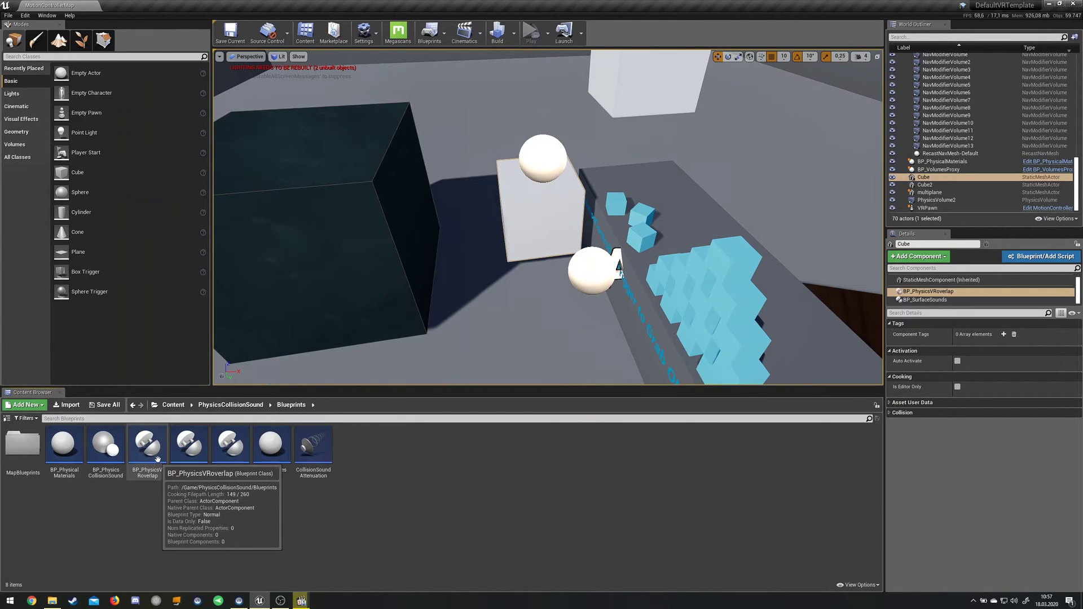
pyautogui.moveTo(157, 460); pyautogui.dragTo(542, 448)
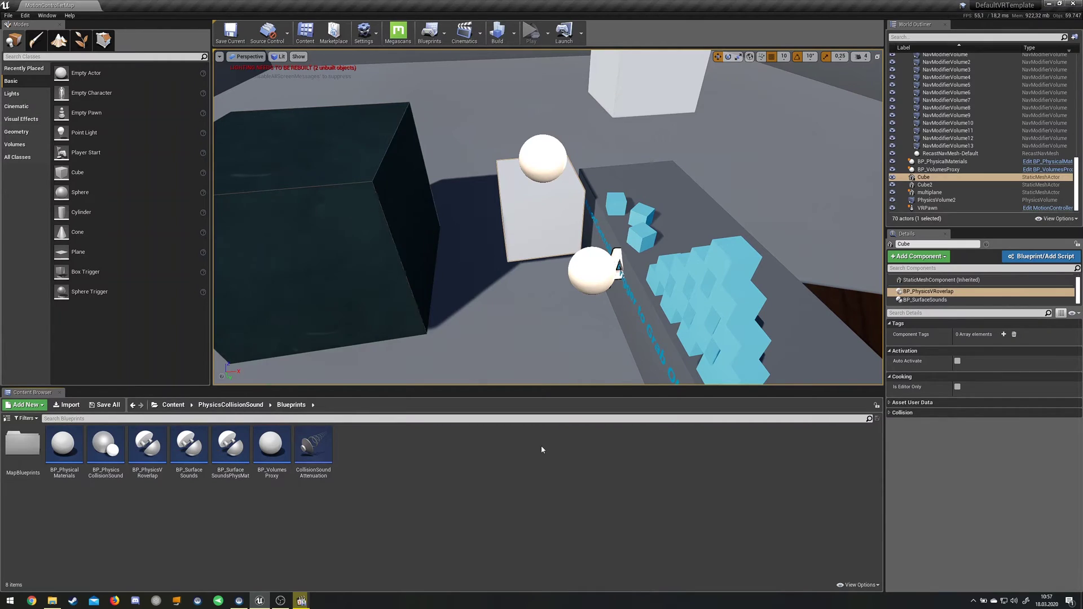
# - Search the components that can be added to the cube for "vrover", closing the list without adding one
pyautogui.click(937, 257)
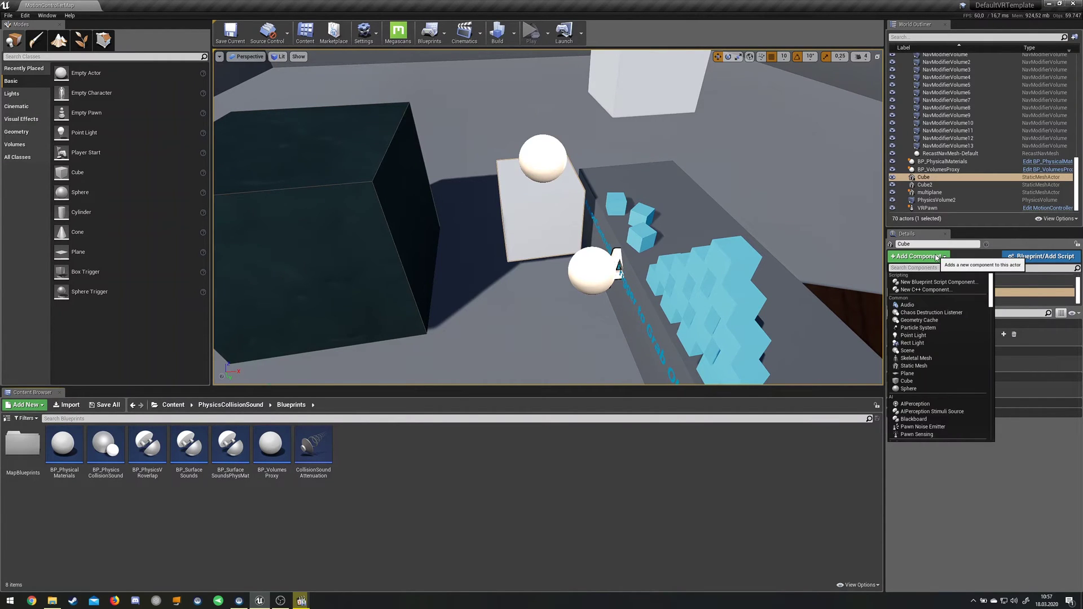
pyautogui.write('vr')
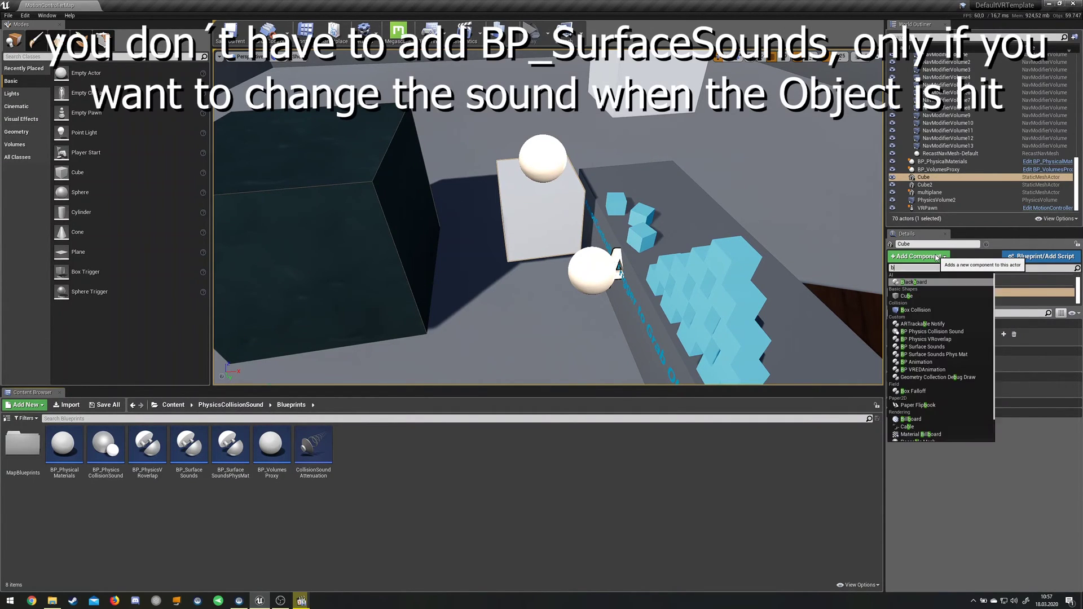
pyautogui.write('over')
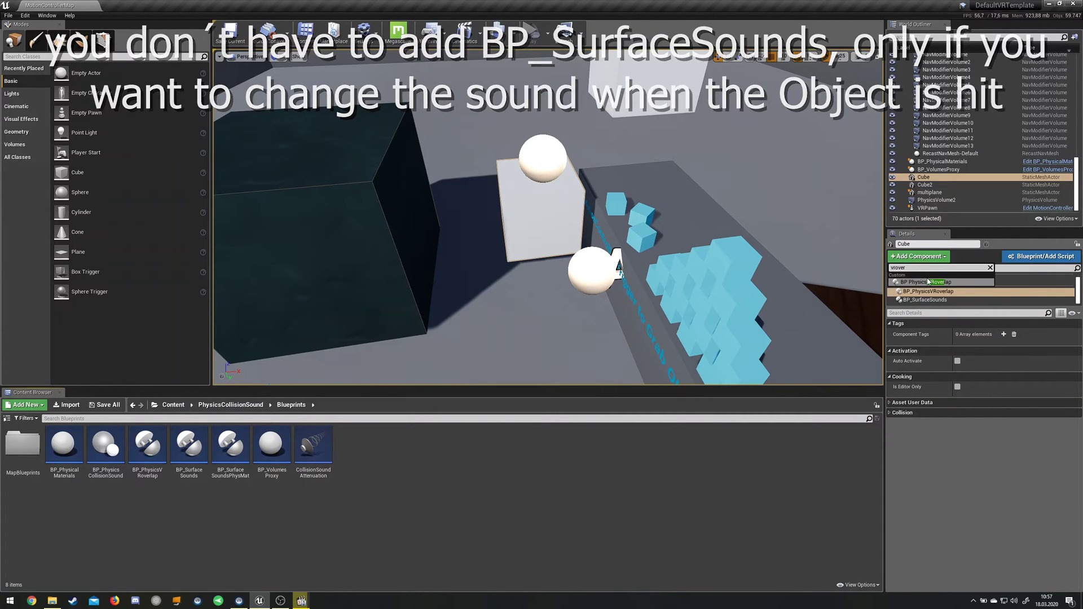
pyautogui.click(867, 480)
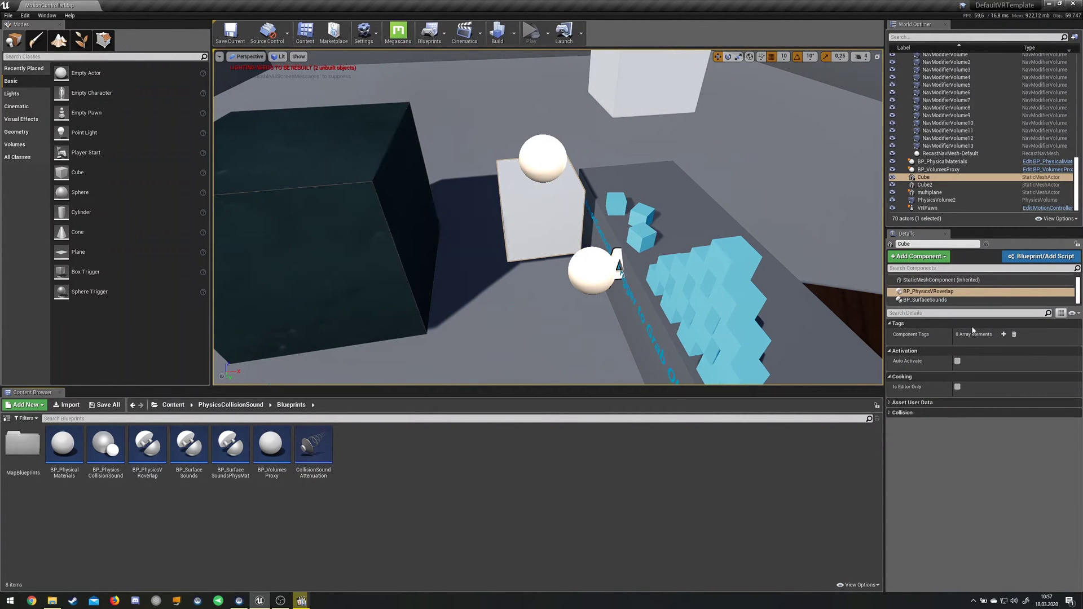
# - Review the cube's sound components and its static mesh physics and collision settings, including Generate Overlap Events
pyautogui.click(941, 299)
pyautogui.click(935, 293)
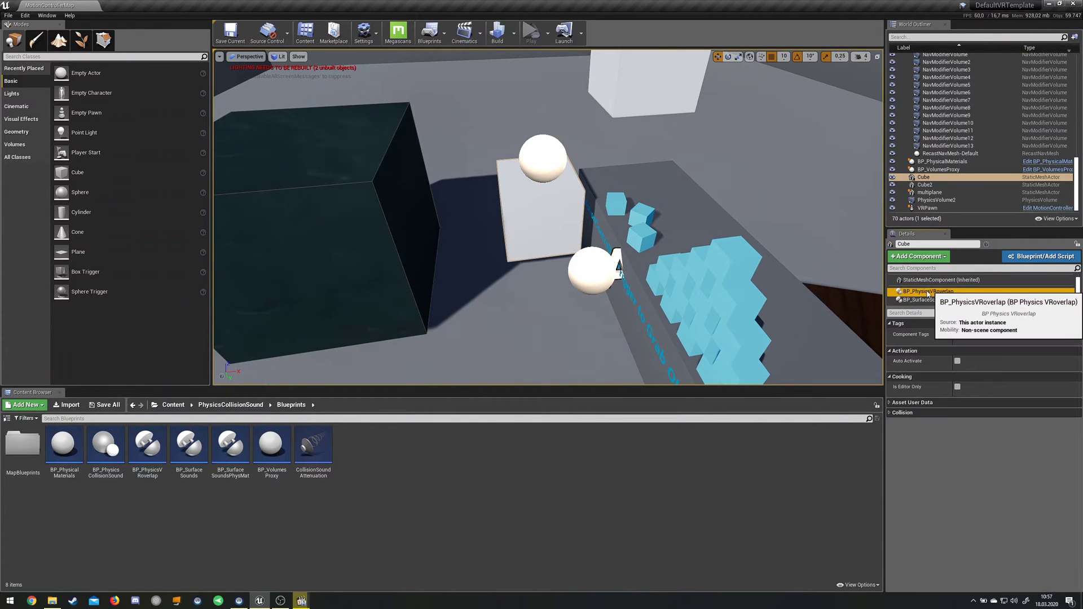
pyautogui.click(925, 281)
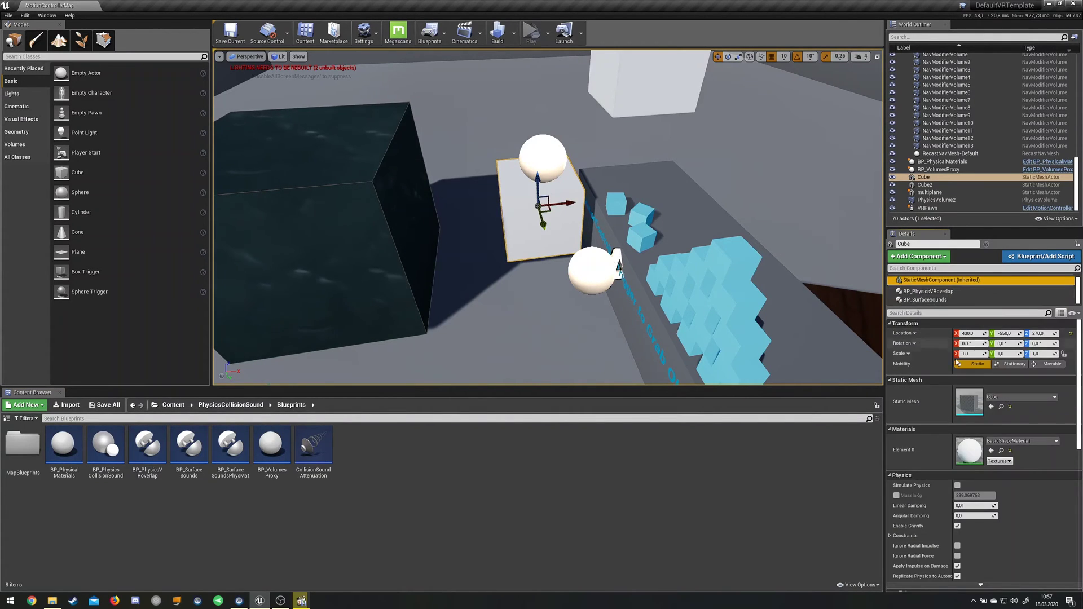
pyautogui.scroll(-5, 944, 396)
pyautogui.scroll(-3, 944, 399)
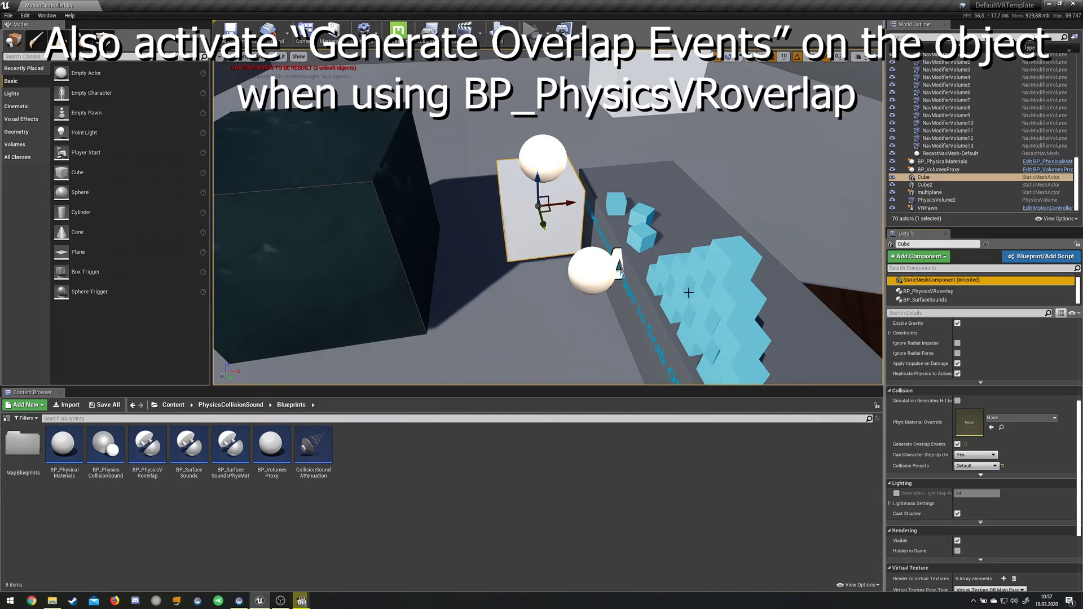
# - Select the multiplane and examine its collision settings and BP_PhysicsVRoverlap component
pyautogui.moveTo(586, 183); pyautogui.dragTo(779, 211, button='right')
pyautogui.click(586, 183)
pyautogui.press('f')
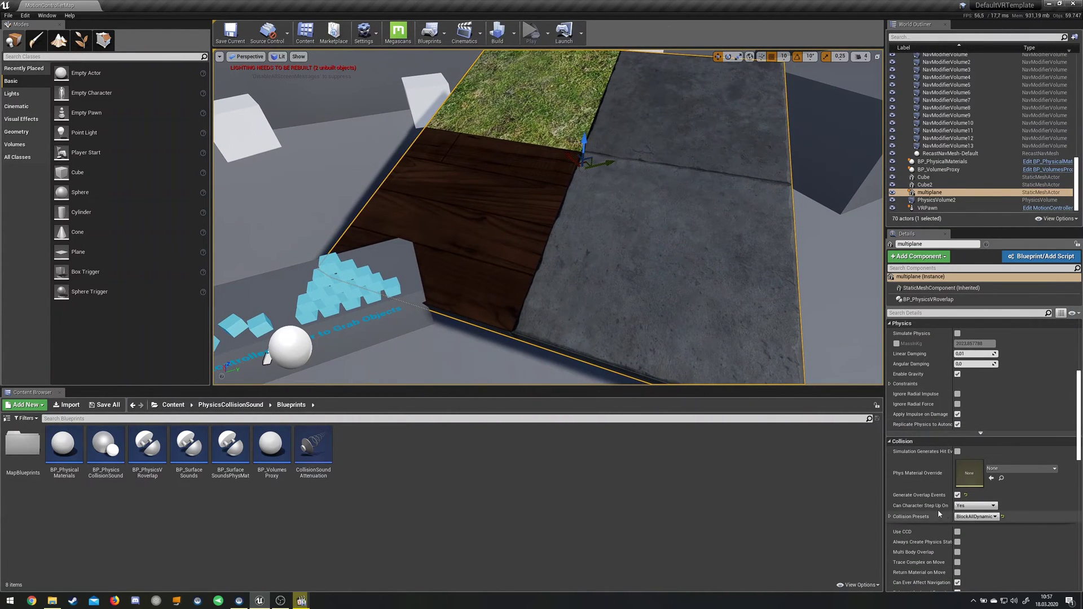
pyautogui.click(926, 299)
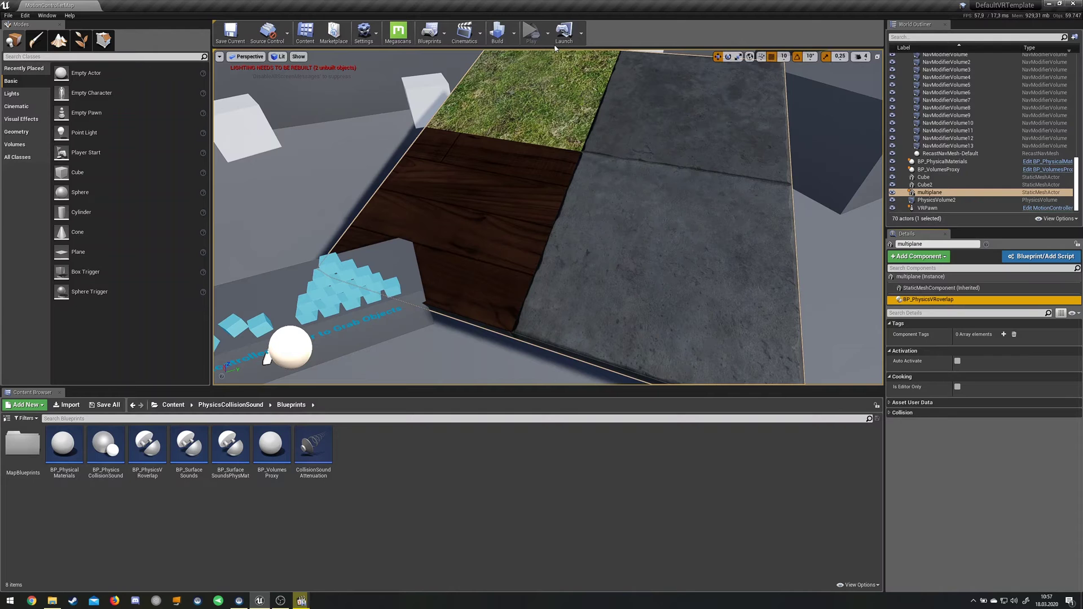
# - Look around the level and end the standalone VR preview of the template
pyautogui.moveTo(652, 191); pyautogui.dragTo(432, 217, button='right')
pyautogui.moveTo(664, 208)
pyautogui.mouseDown(button='right')
pyautogui.moveTo(661, 141)
pyautogui.moveTo(663, 208)
pyautogui.mouseUp(button='right')
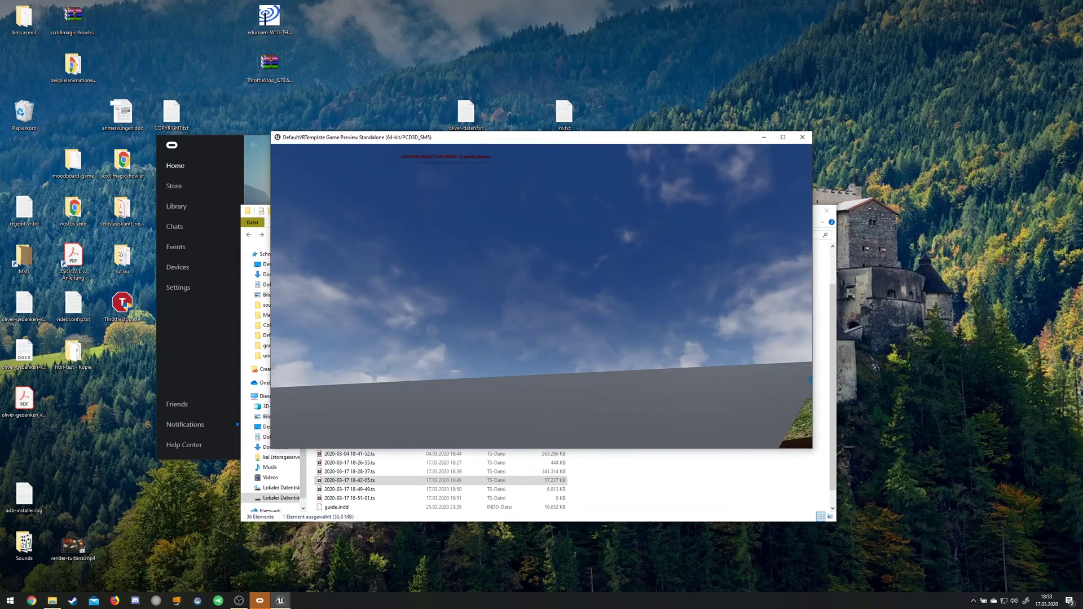
pyautogui.press('Escape')
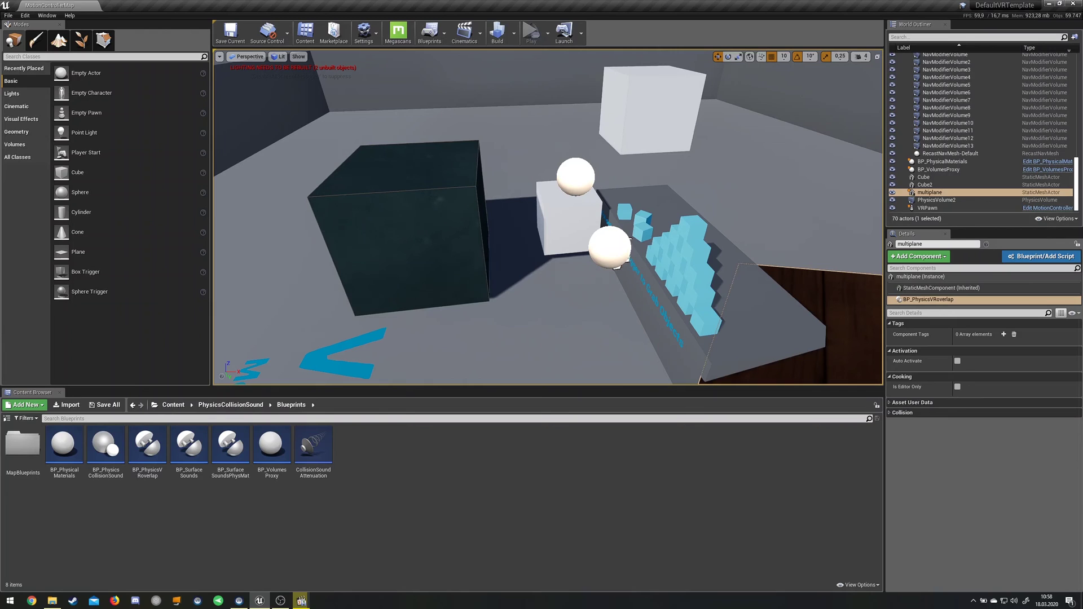
# - Select the small pickup cube EditorCube40 and review its BP_PhysicsCollisionSound component, physics and collision settings
pyautogui.click(630, 209)
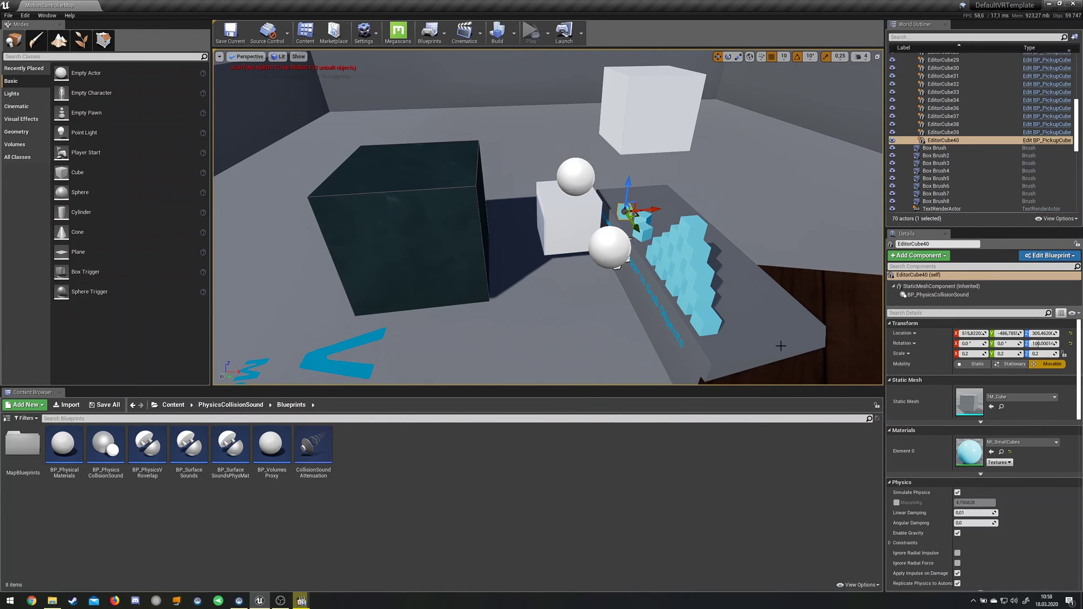
pyautogui.click(941, 296)
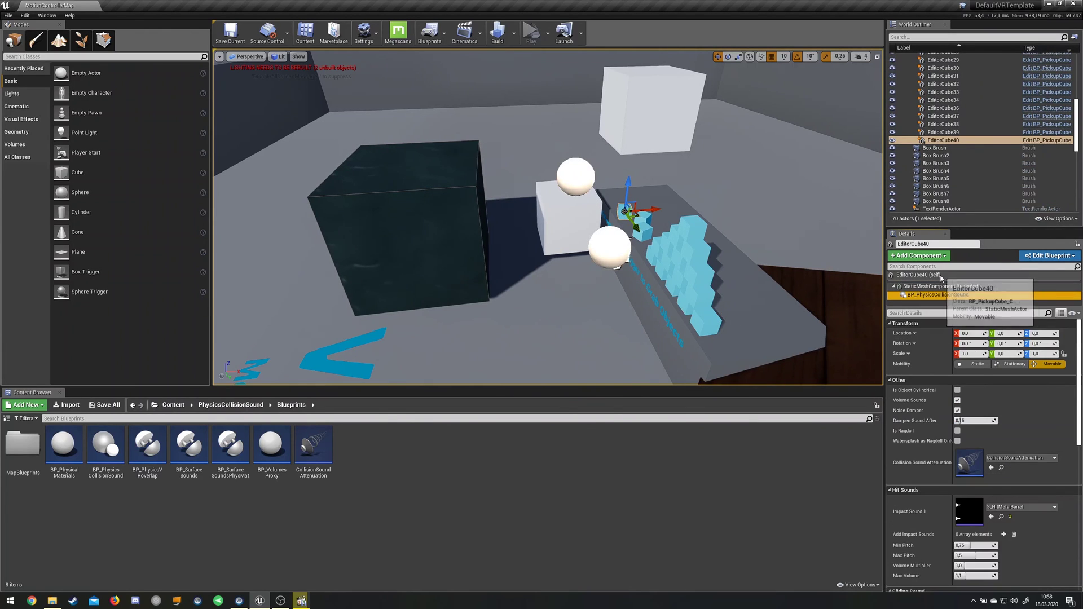
pyautogui.click(940, 275)
pyautogui.scroll(-1, 951, 385)
pyautogui.scroll(-2, 942, 394)
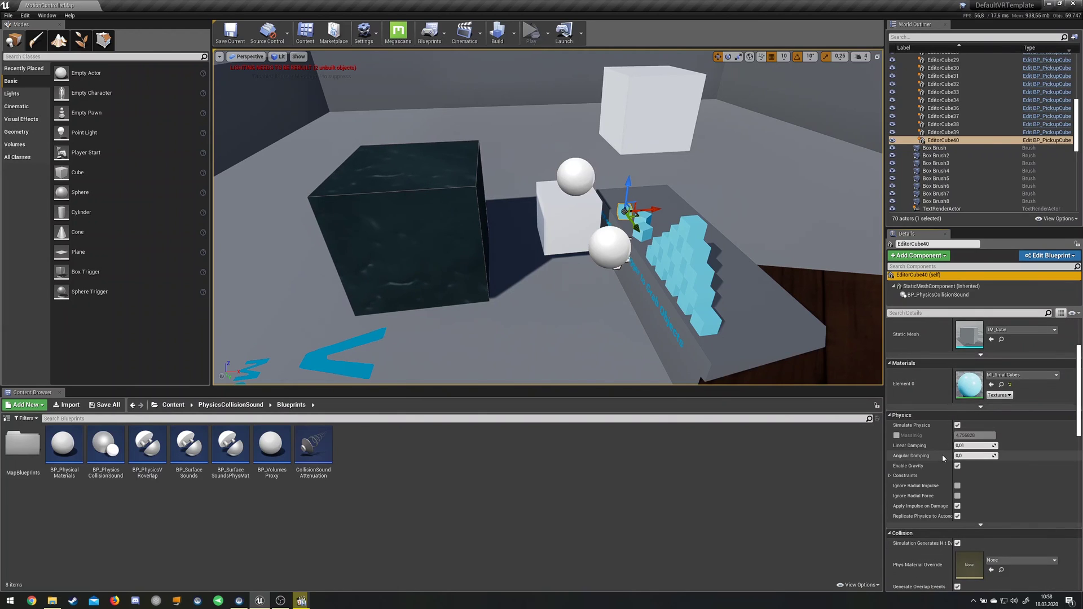
pyautogui.scroll(-2, 934, 466)
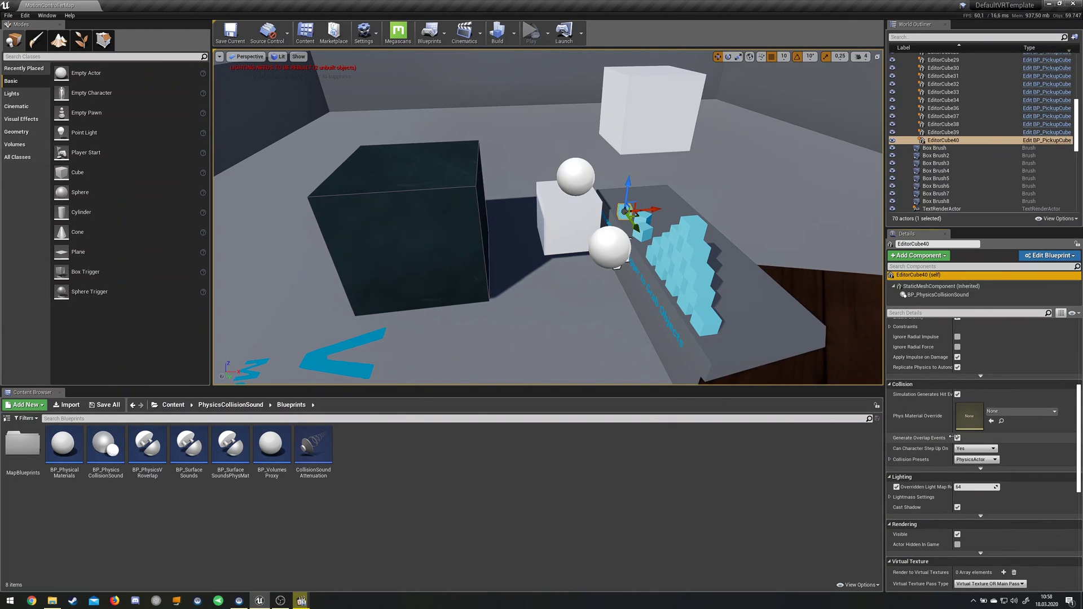
pyautogui.scroll(5, 957, 442)
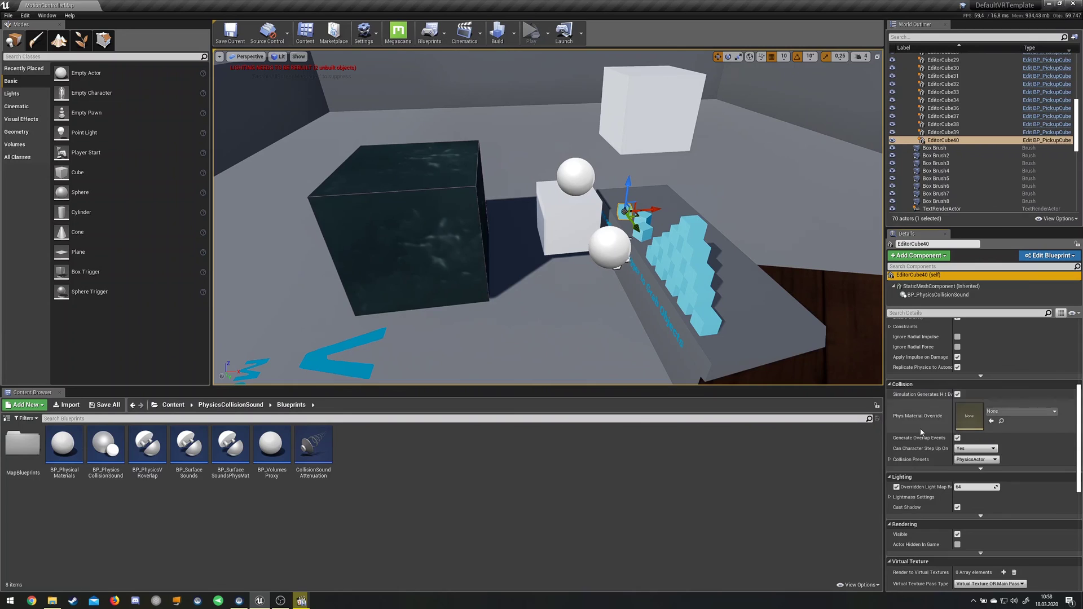